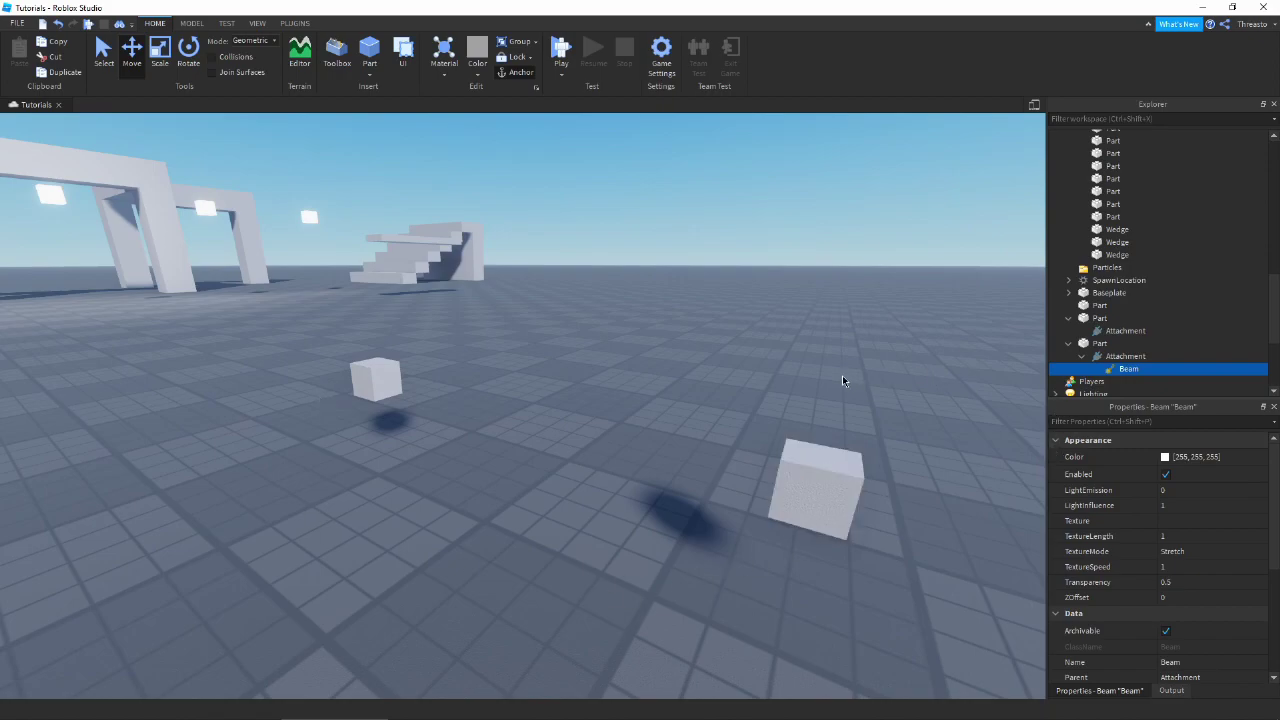
Step: Turn on Visible for the attachments inside both floating cubes
click(865, 345)
key(w)
right_drag(865, 345, 468, 367)
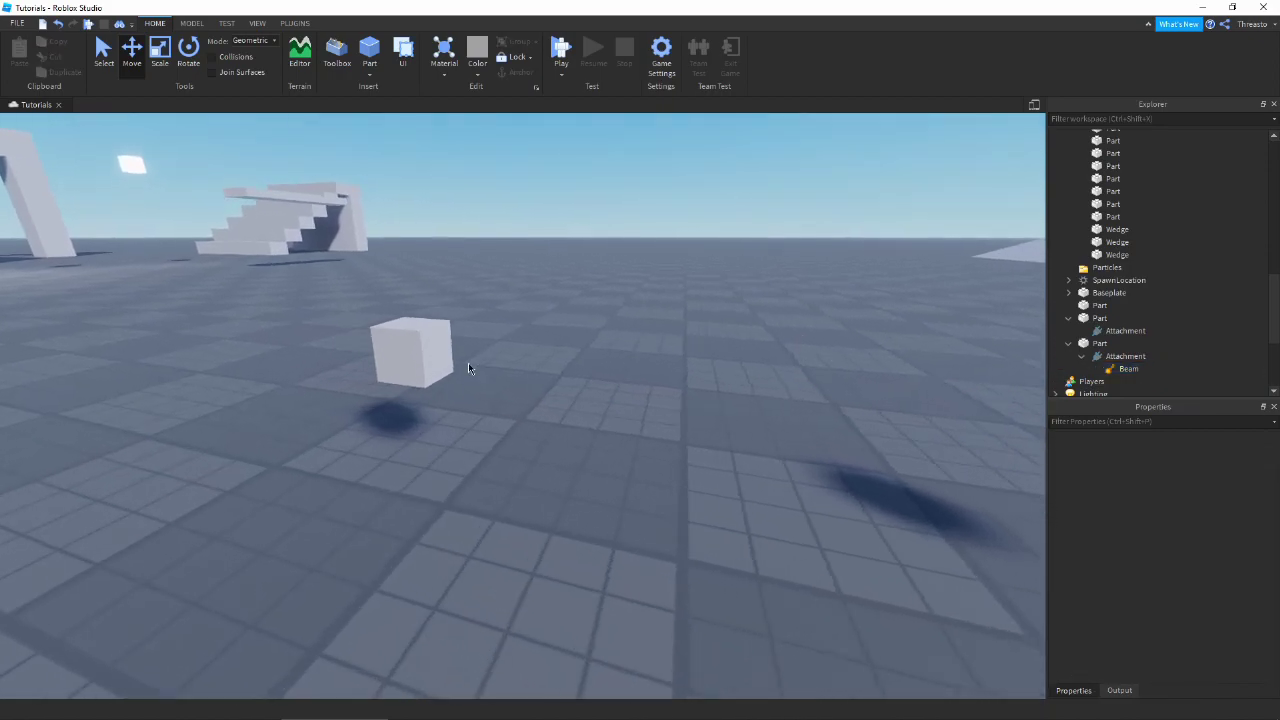
click(400, 362)
key(d)
right_drag(566, 360, 814, 412)
click(928, 391)
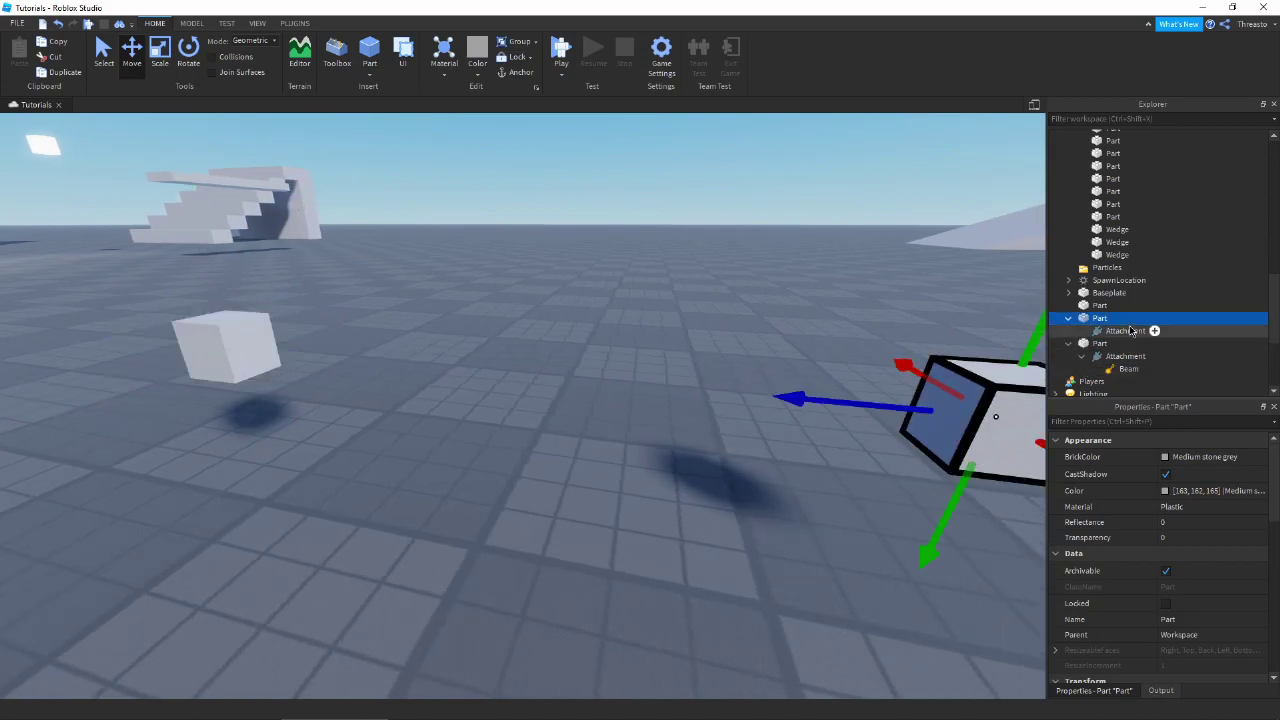
click(1130, 331)
ctrl+click(1125, 356)
click(1165, 457)
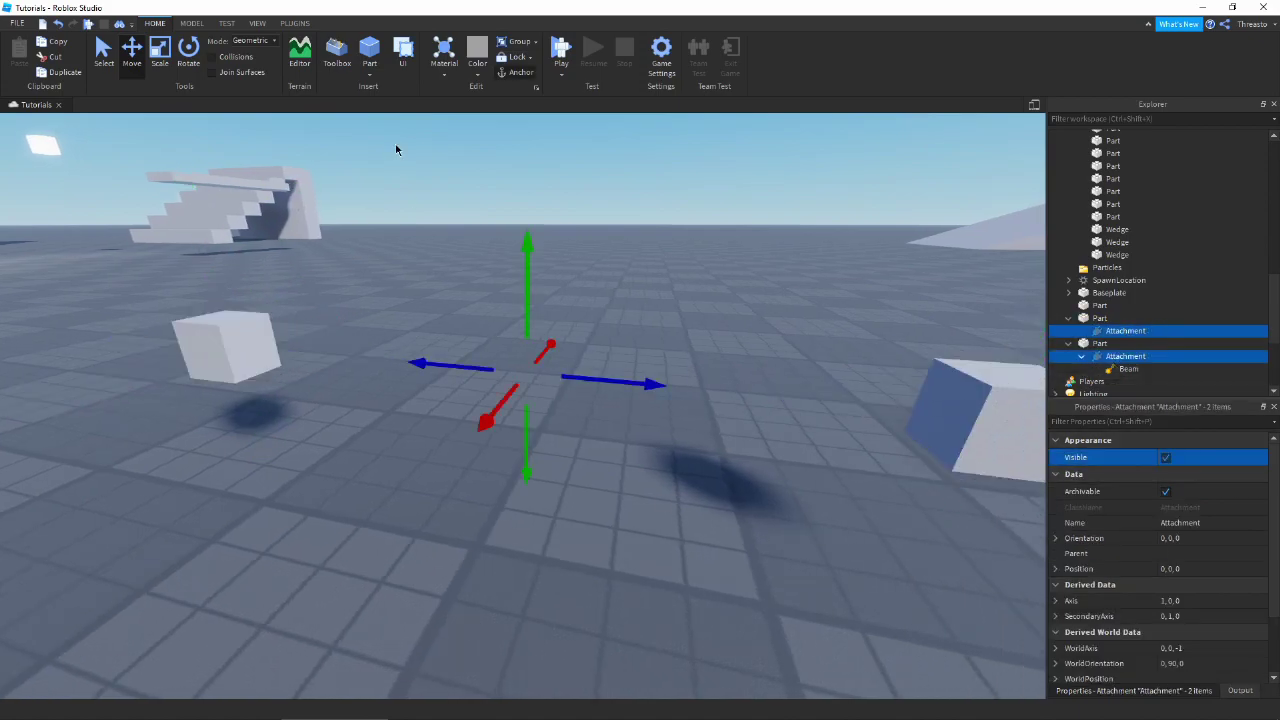
Step: Turn on Constraint Details and Draw On Top so the attachments show in the viewport
click(258, 23)
click(193, 23)
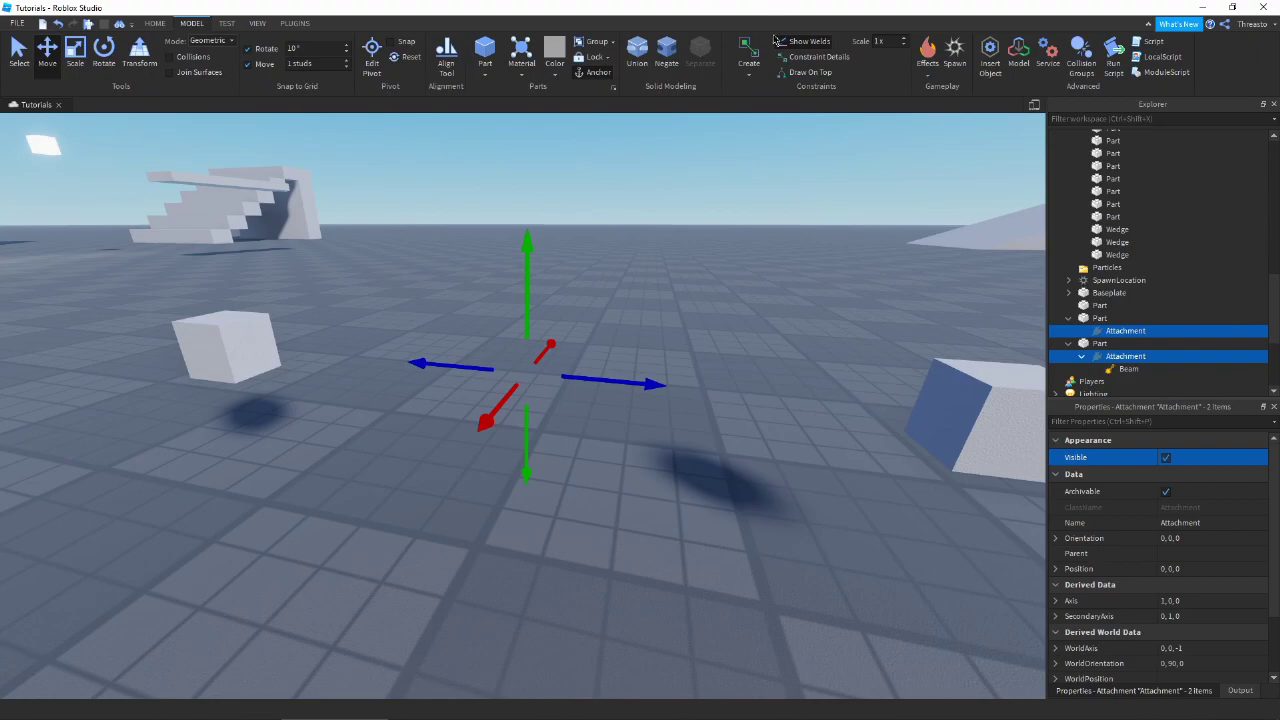
click(812, 58)
click(809, 72)
click(808, 58)
right_drag(744, 361, 744, 361)
click(813, 58)
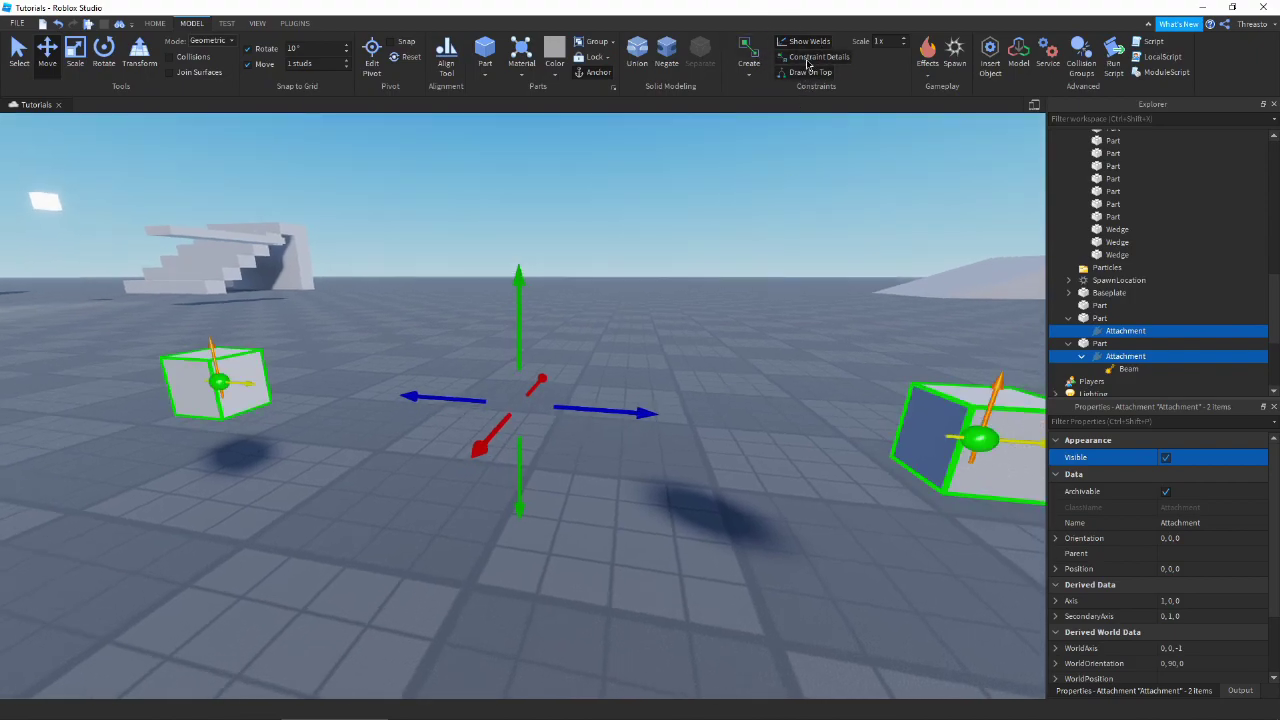
Step: Examine the attachment markers in both cubes with nothing selected
click(780, 315)
key(ctrl+1)
right_drag(695, 470, 710, 473)
key(w)
key(a)
key(d)
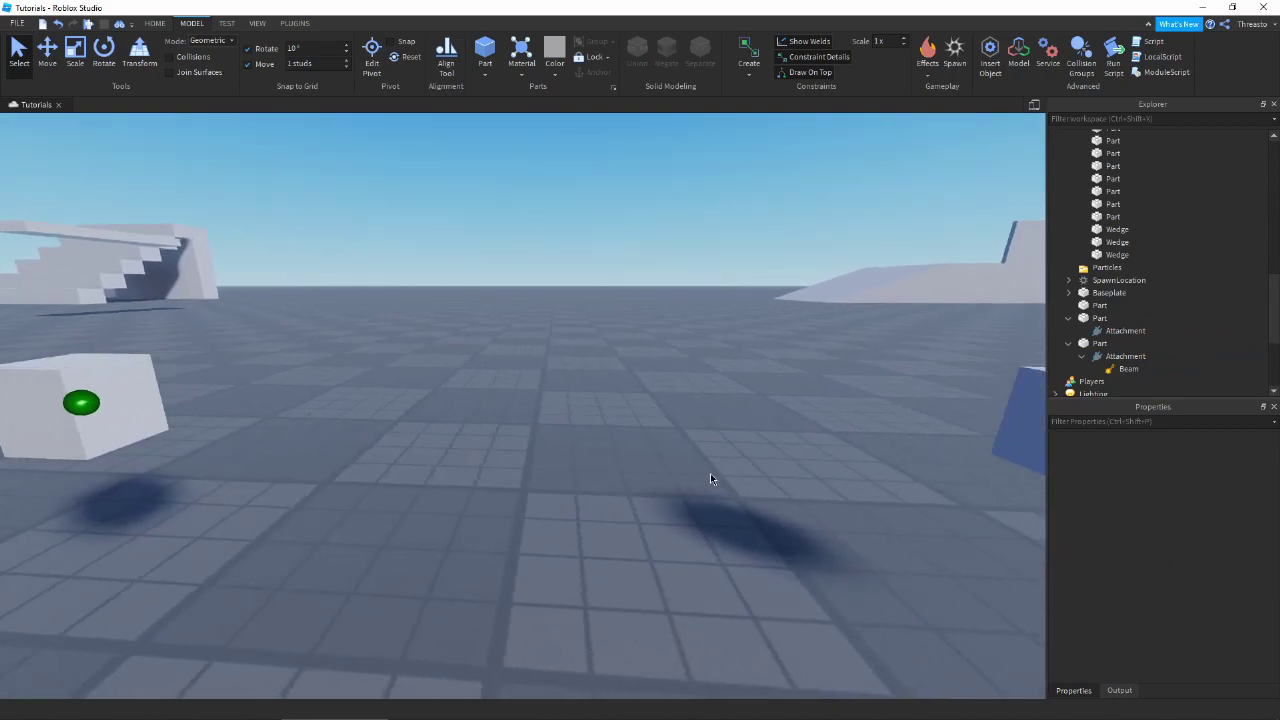
click(781, 431)
click(462, 471)
right_drag(462, 471, 471, 467)
key(w)
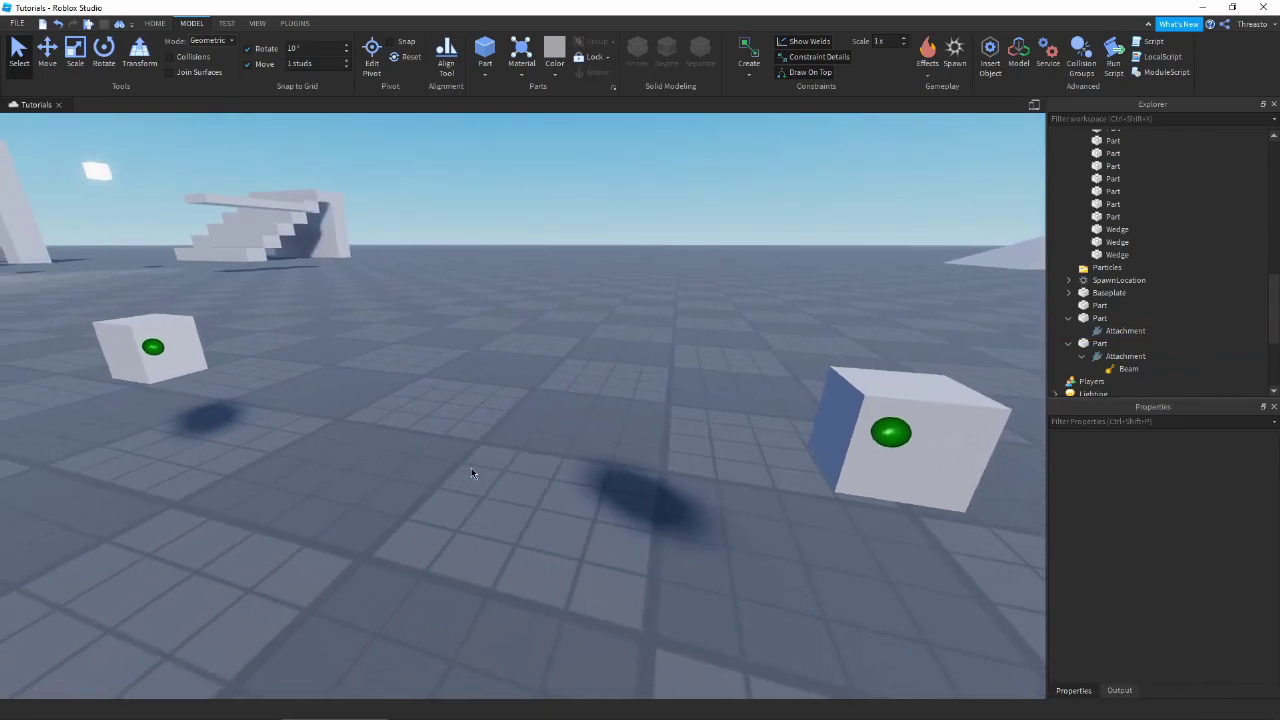
key(s)
Step: Set the beam's Attachment0 to the first cube's Attachment and its Attachment1 to the Attachment that holds the beam
click(1124, 372)
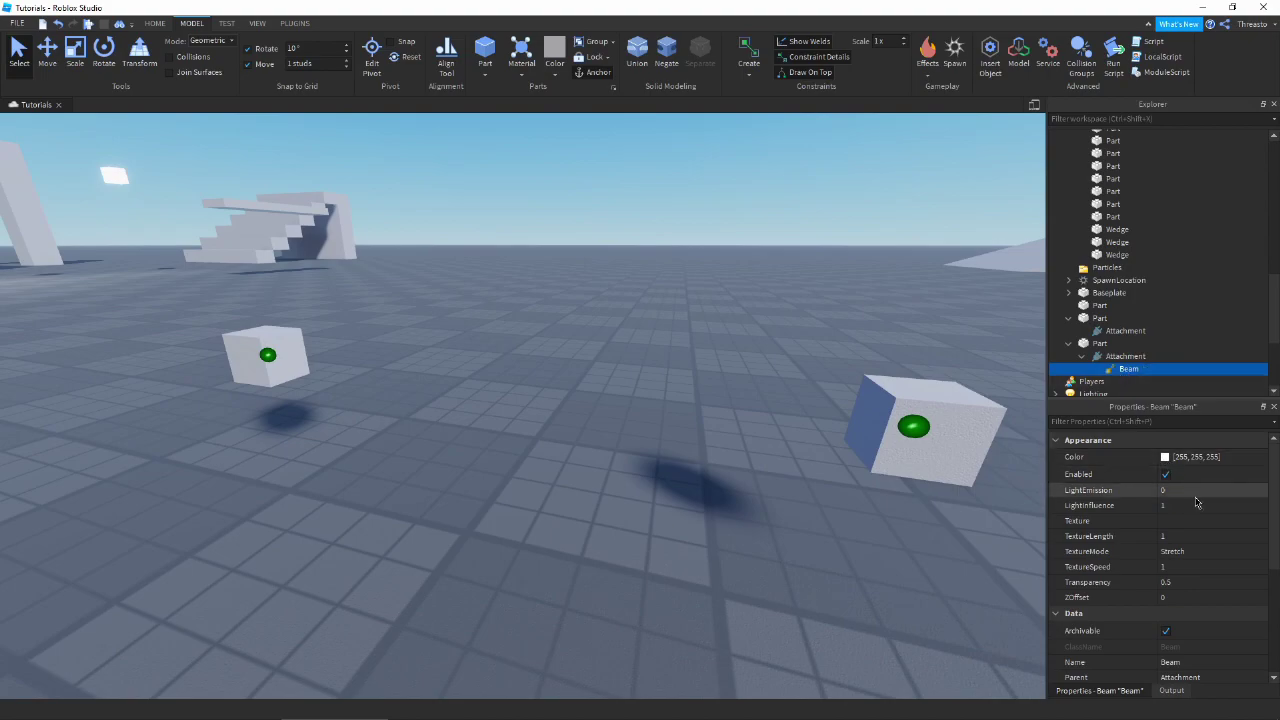
scroll(1208, 517, down, 3)
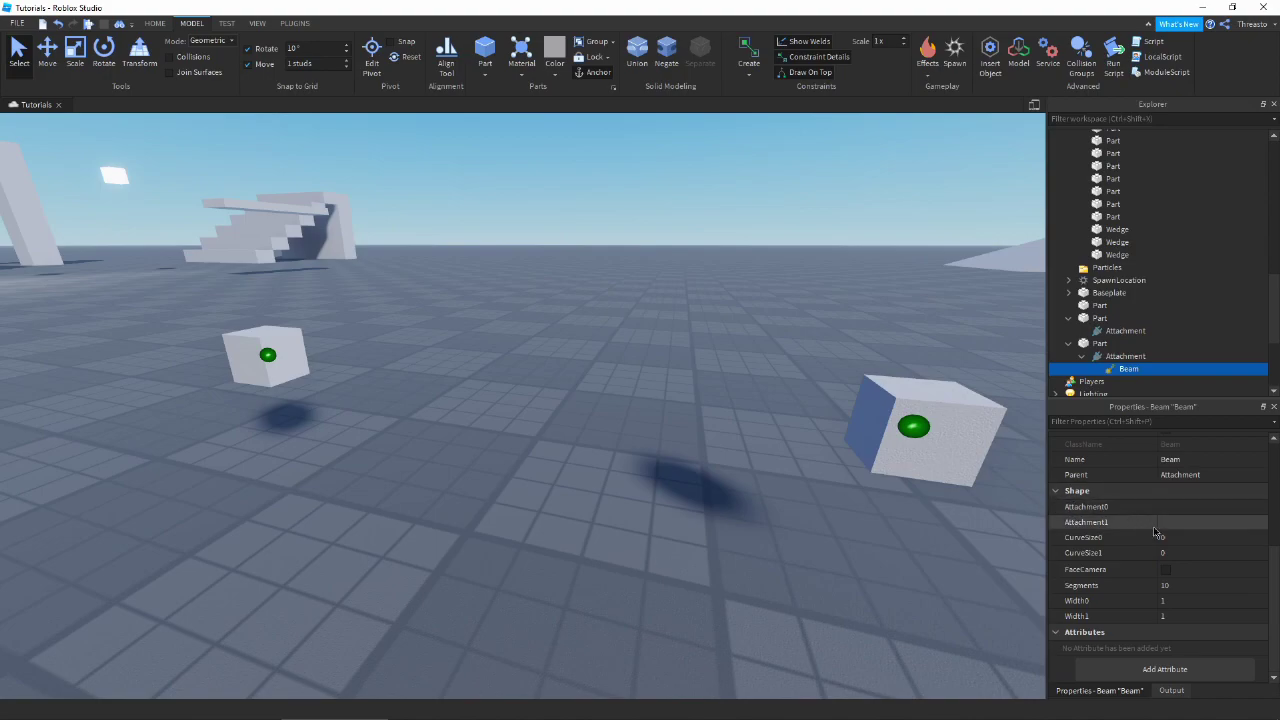
click(1183, 508)
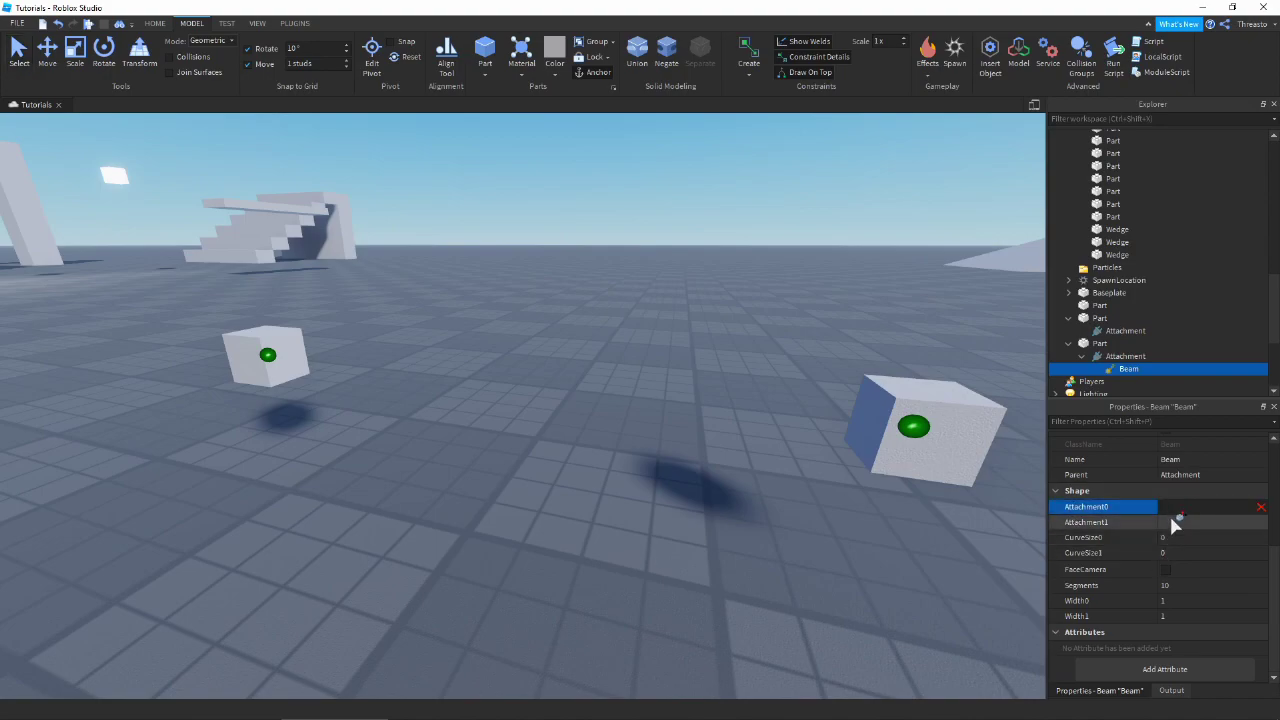
click(1173, 520)
click(1150, 506)
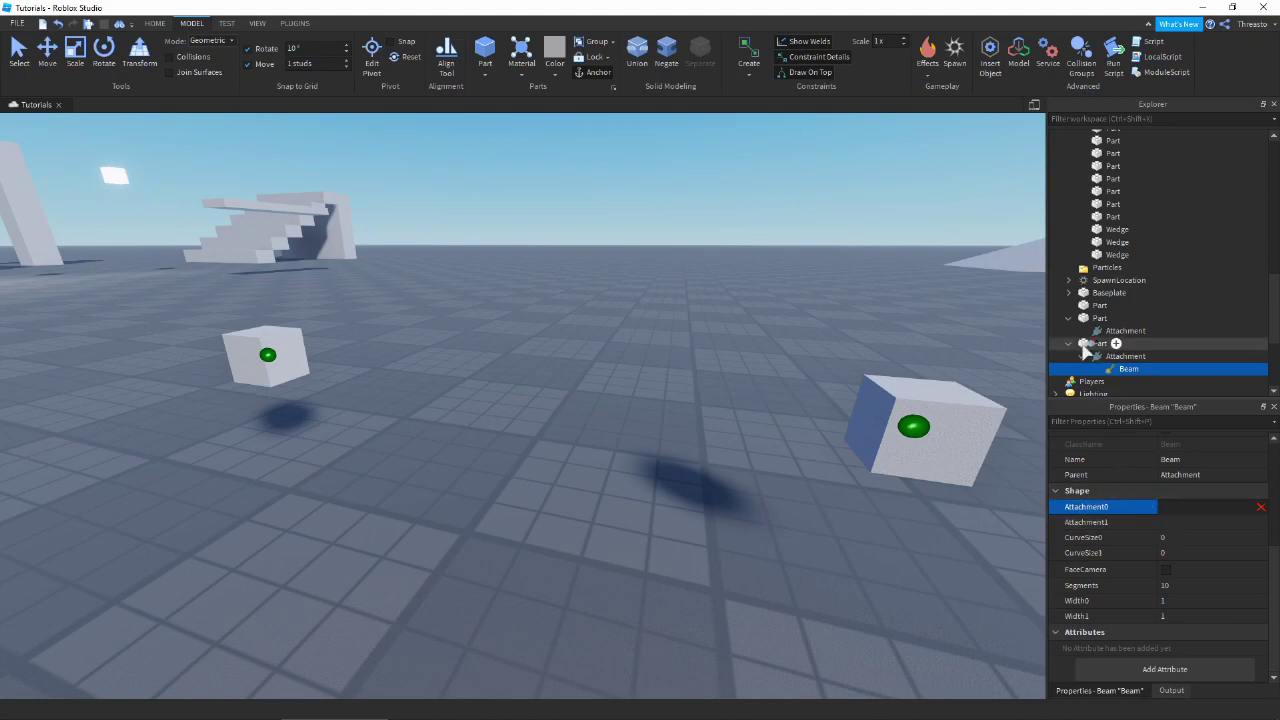
click(1109, 335)
click(1171, 522)
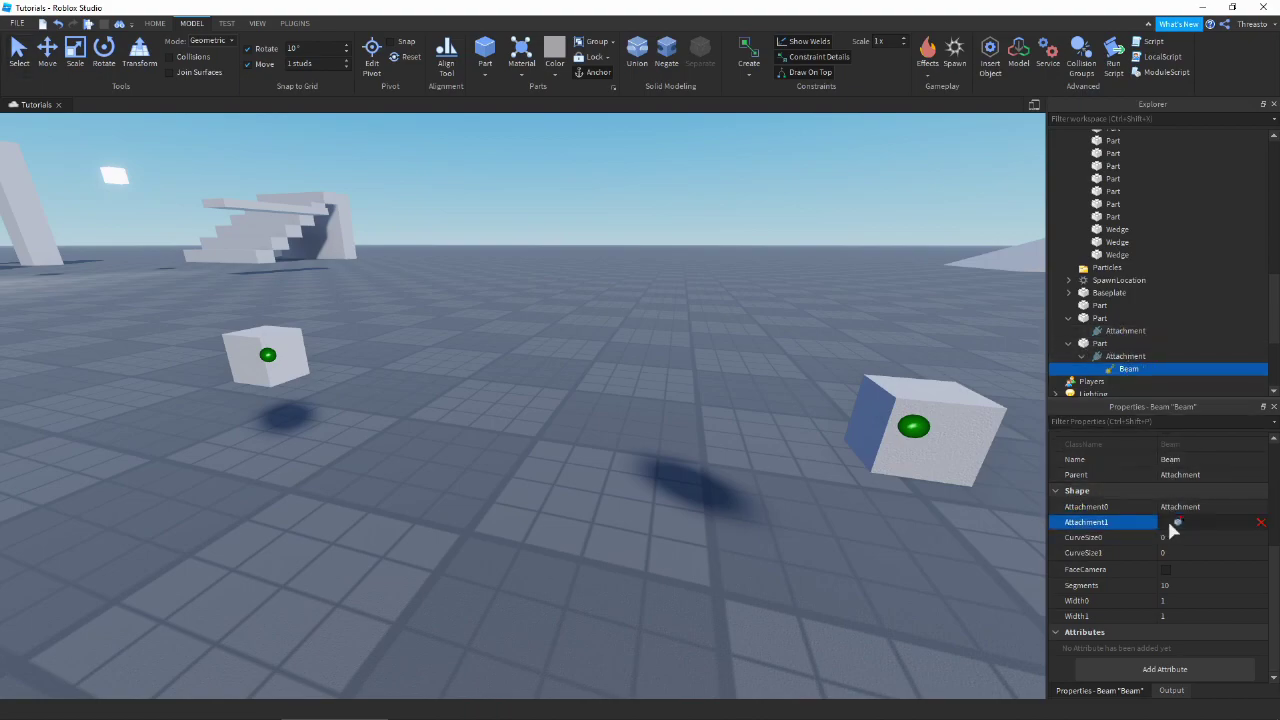
click(1125, 356)
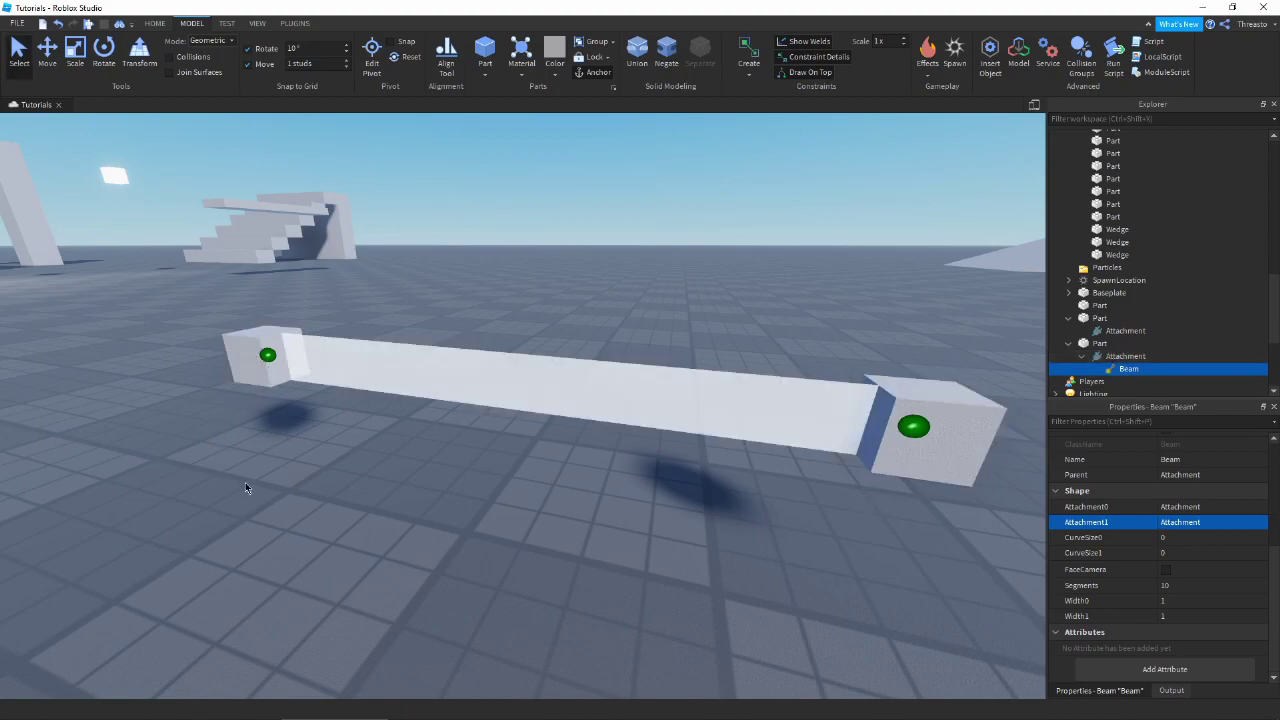
Step: Turn off the Constraint Details and Draw On Top display options
click(650, 547)
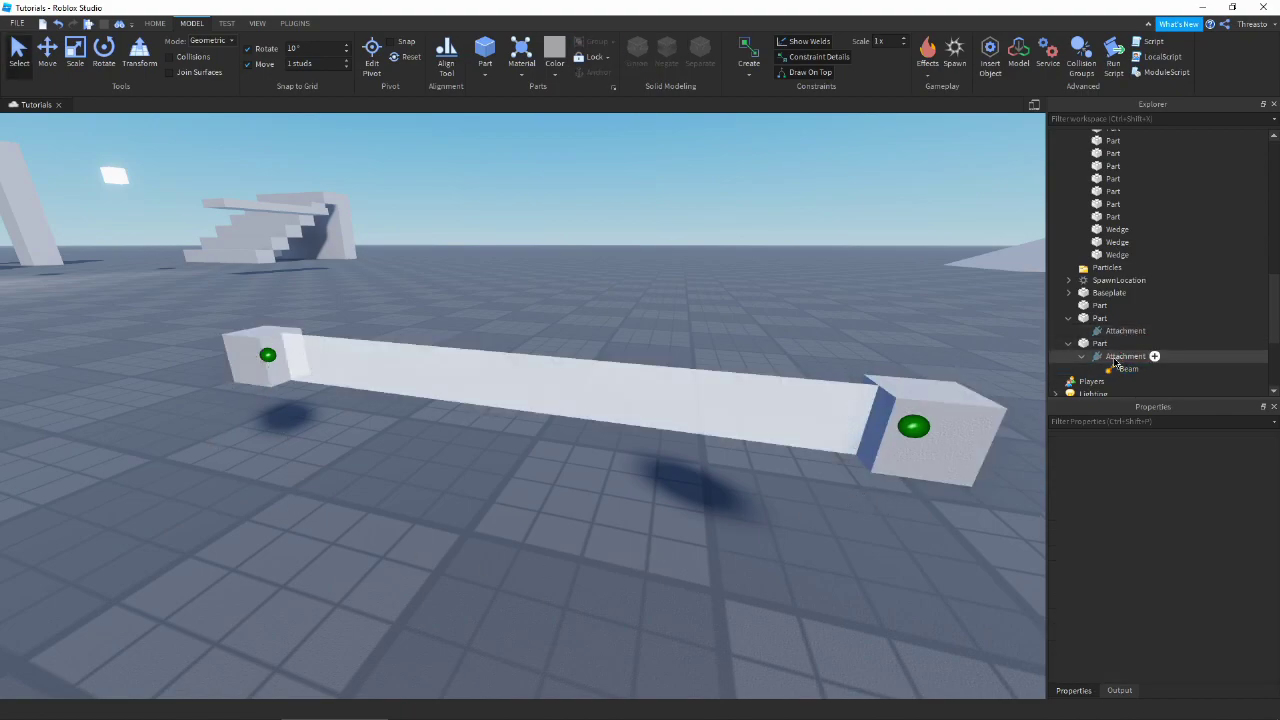
click(257, 23)
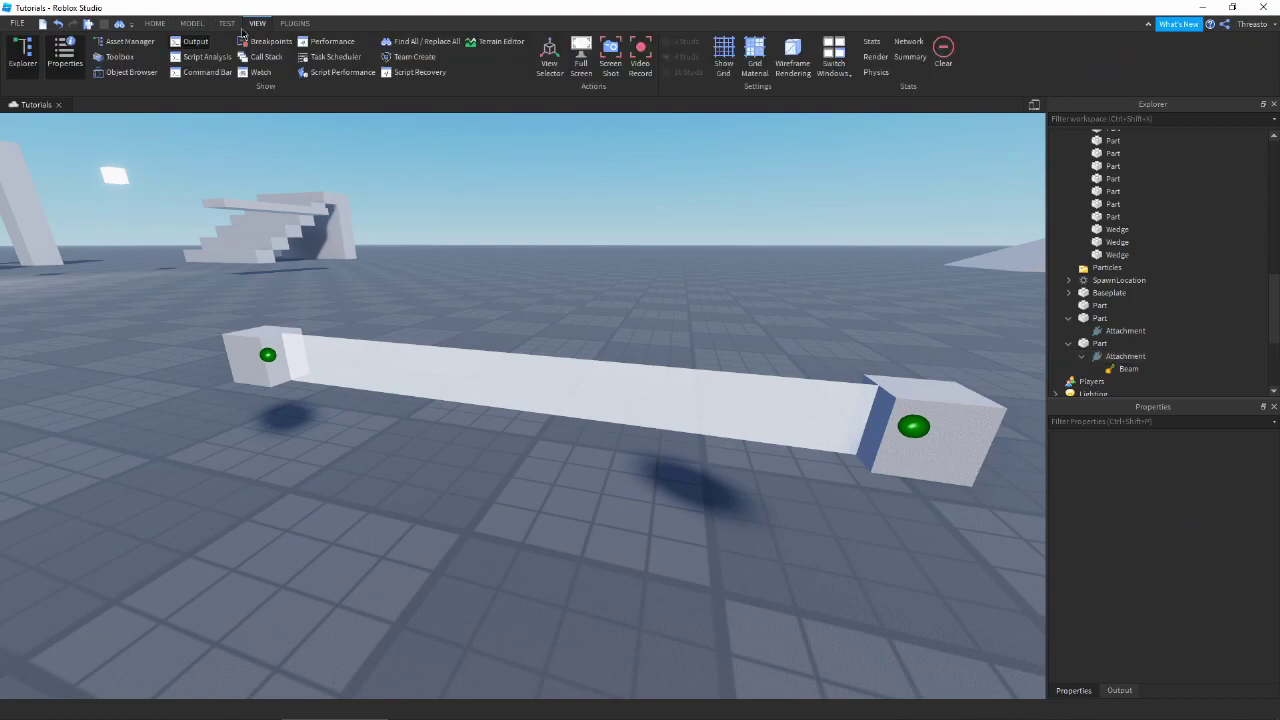
click(227, 23)
click(191, 23)
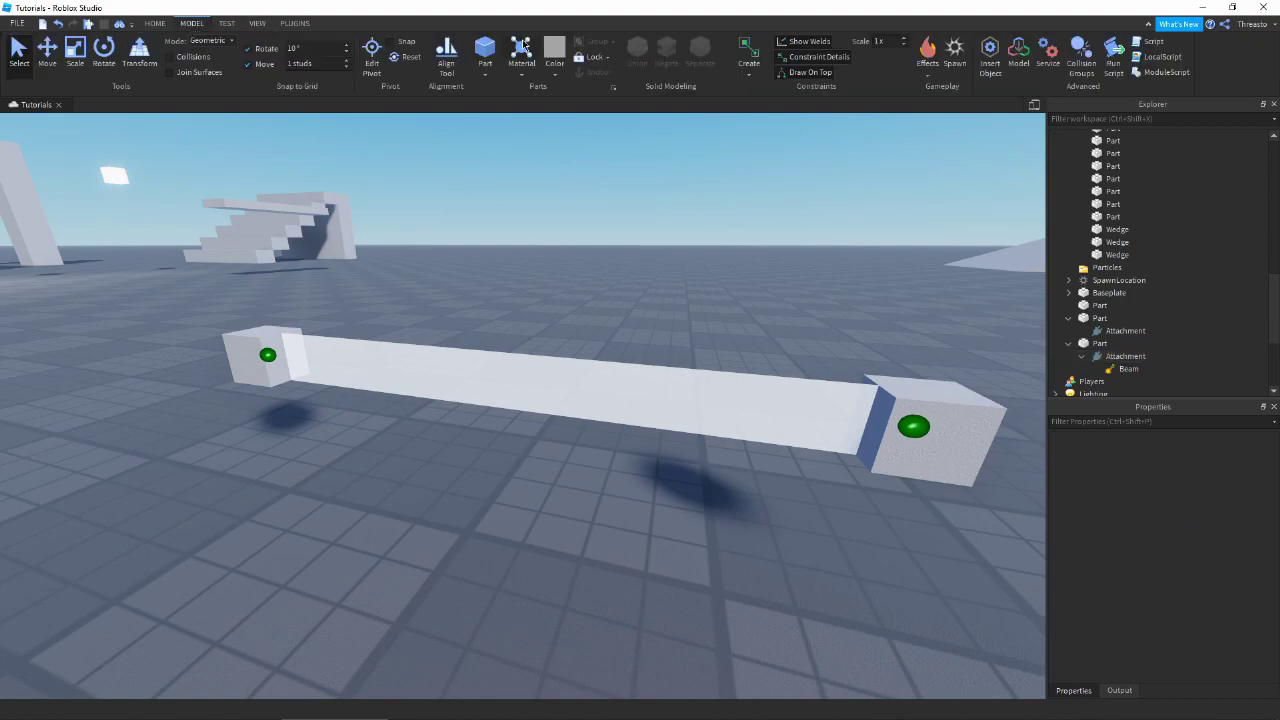
click(806, 60)
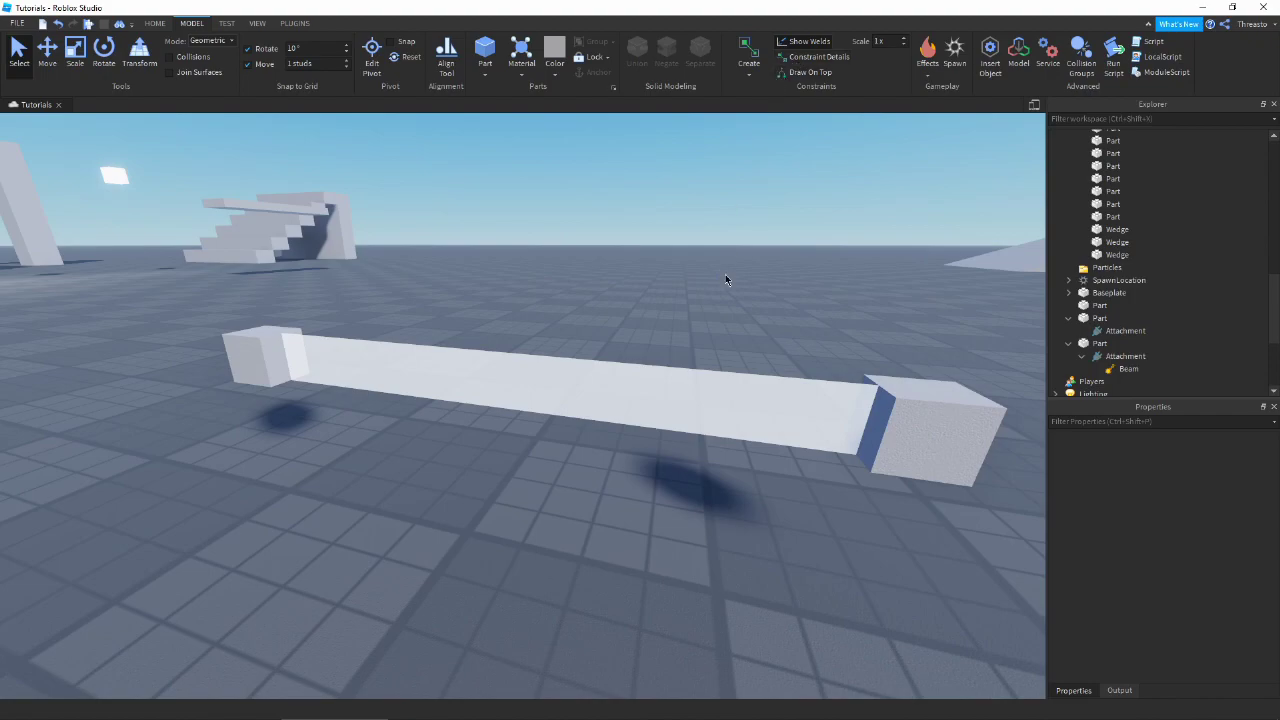
Step: Set the Transparency of both cubes joined by the beam to 1
click(885, 455)
ctrl+click(255, 348)
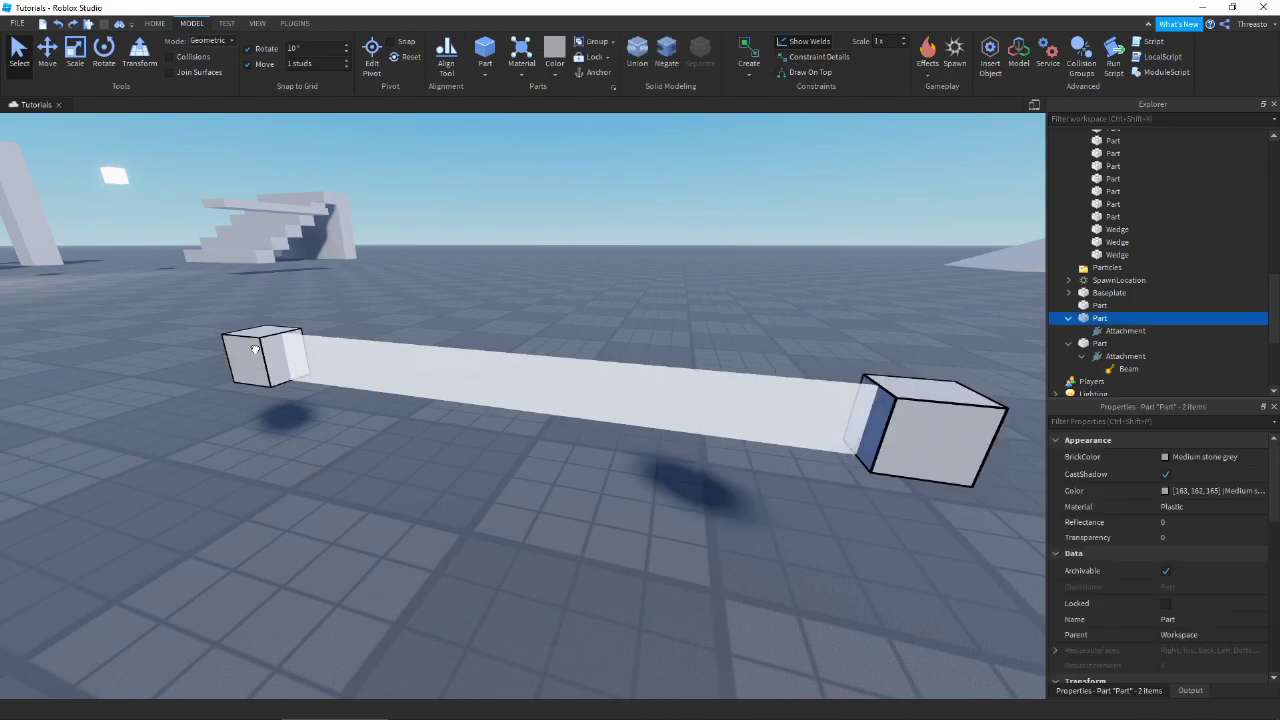
click(1188, 538)
text(1)
key(Return)
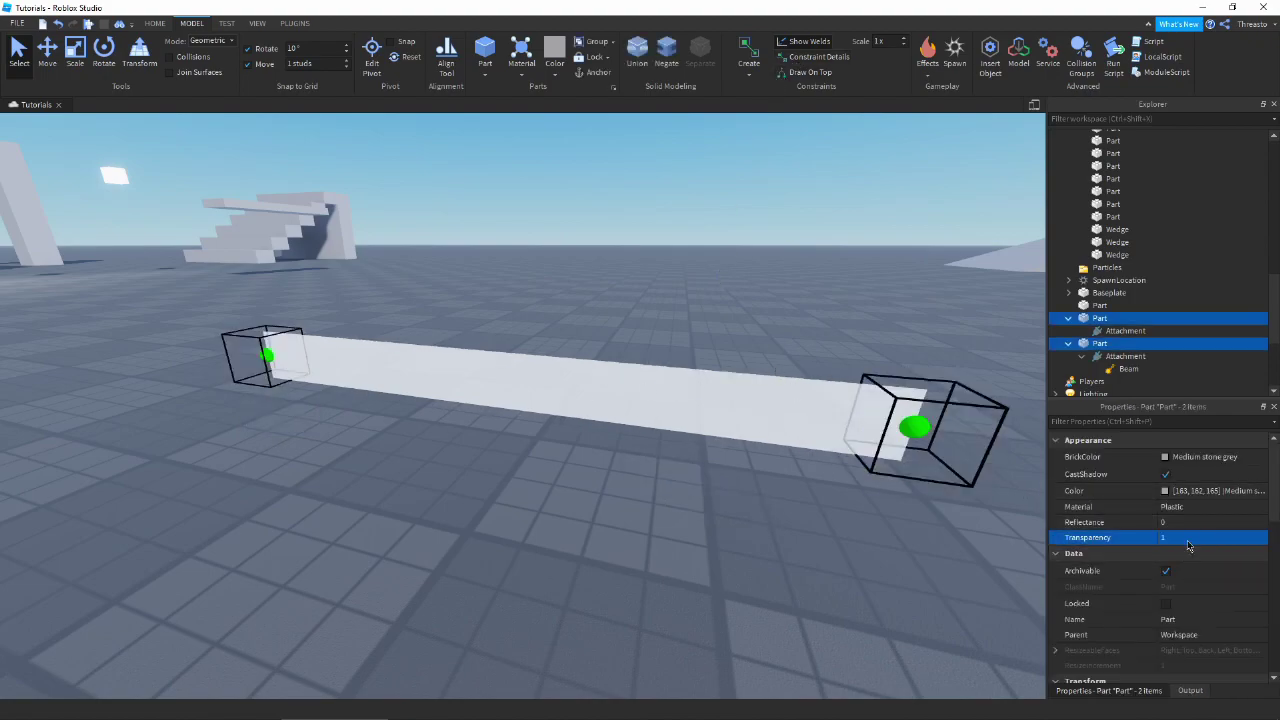
Step: Examine where the beam meets its attachments inside the transparent cubes, and check the Visible property of both attachments
click(610, 583)
key(a)
key(w)
right_drag(610, 583, 610, 583)
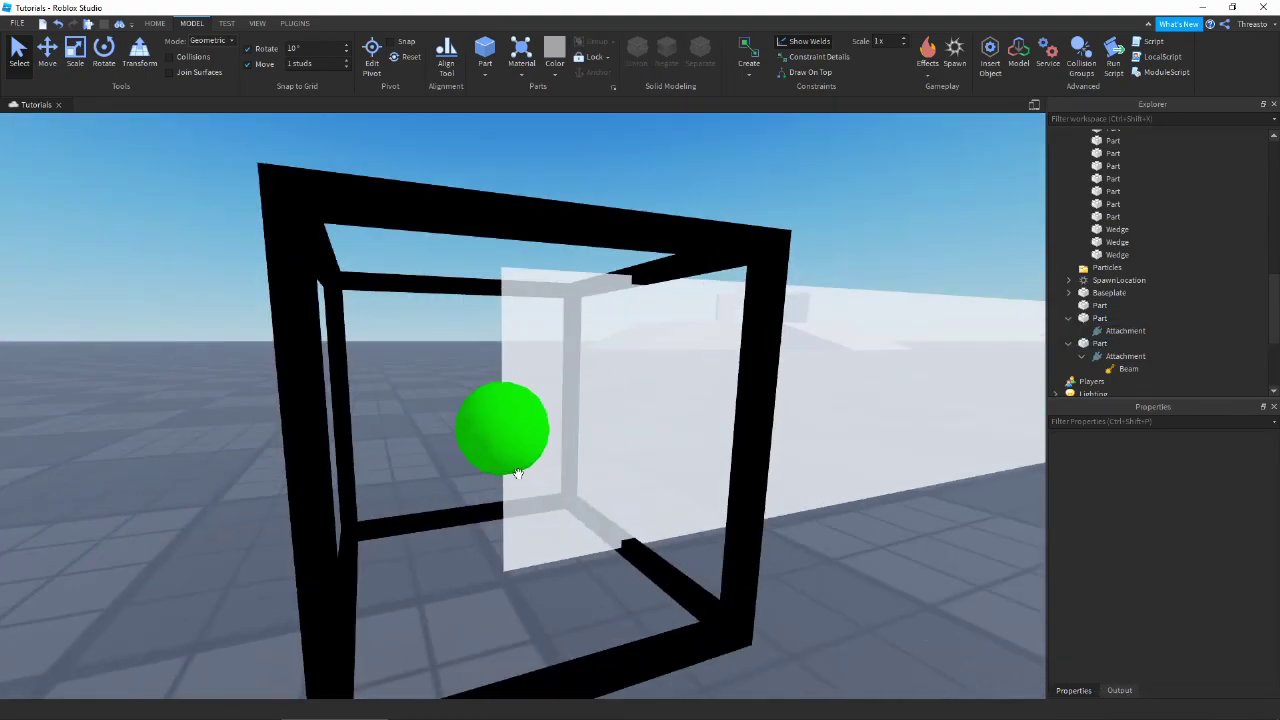
key(s)
key(d)
right_drag(607, 488, 607, 527)
click(1125, 330)
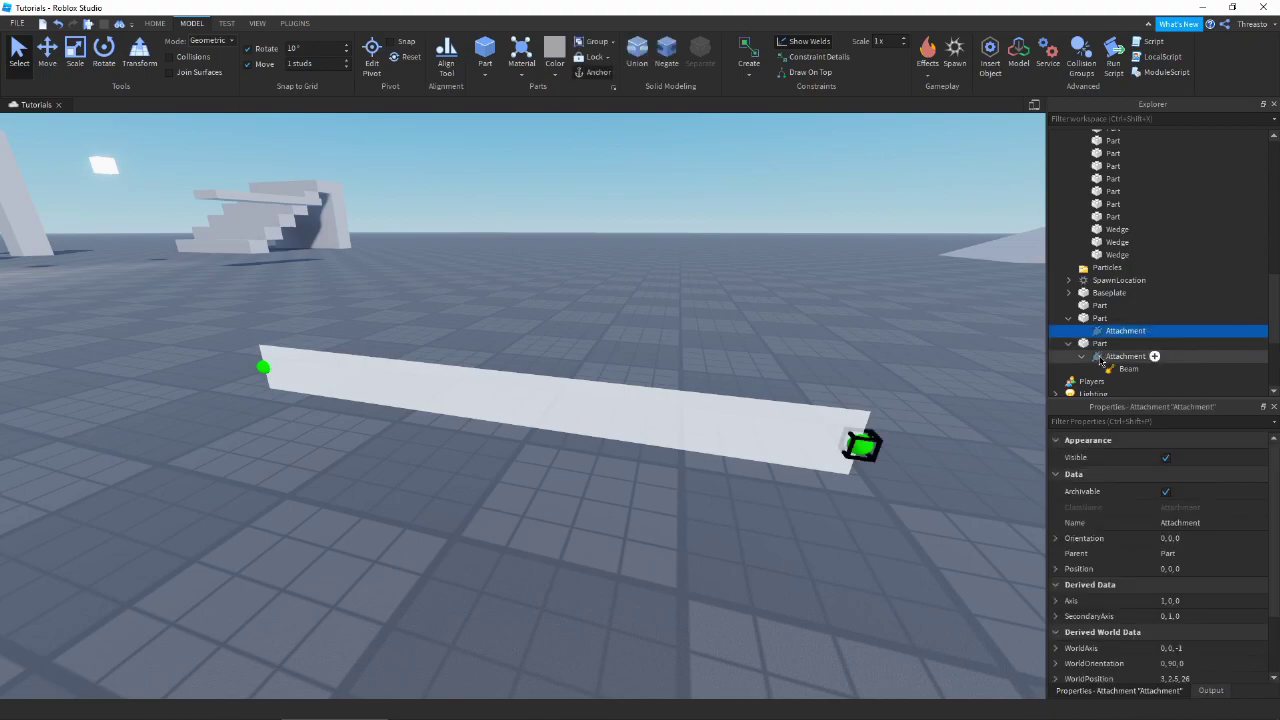
ctrl+click(1125, 356)
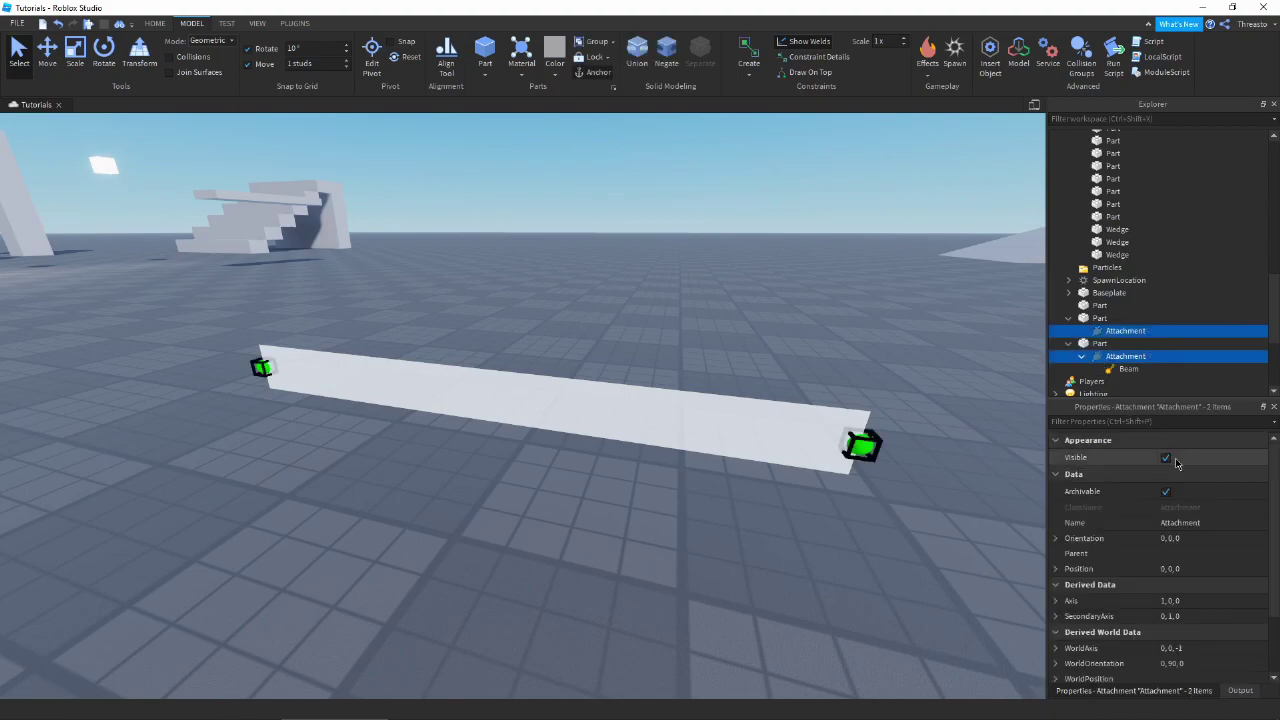
Step: Try a yellow-green colour (209, 255, 0) on the beam and cancel it
click(1126, 369)
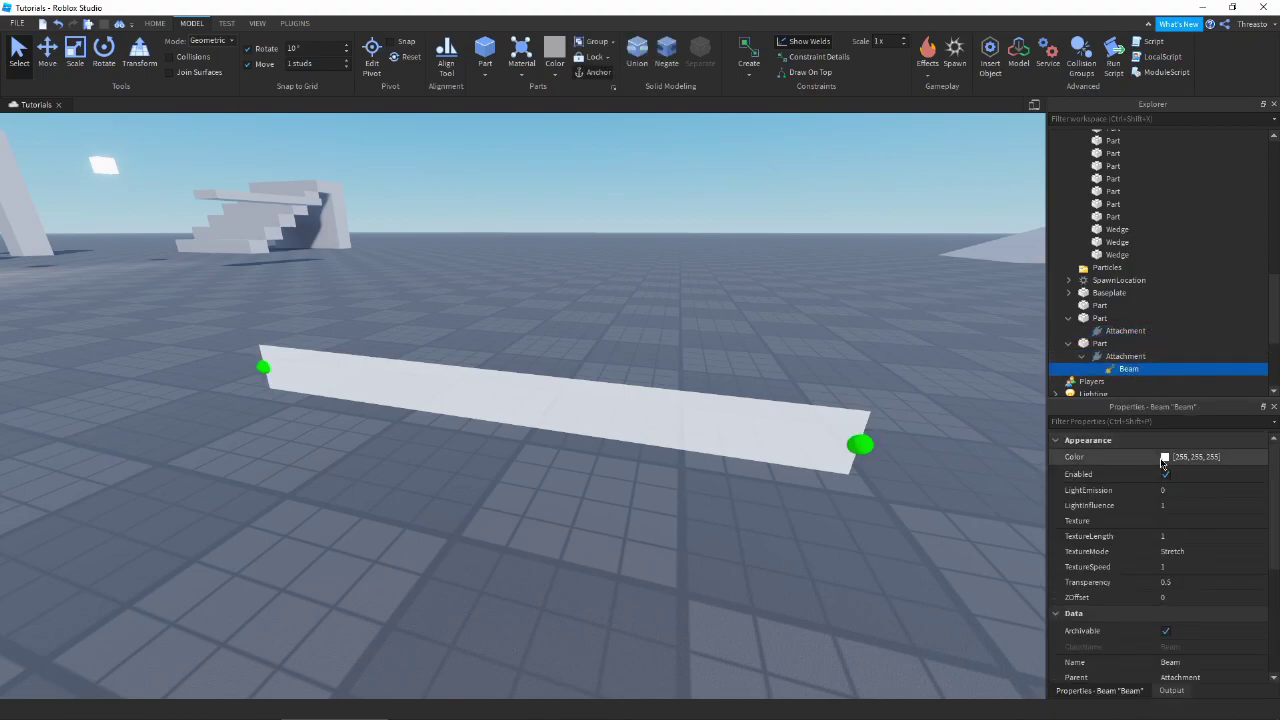
click(1164, 457)
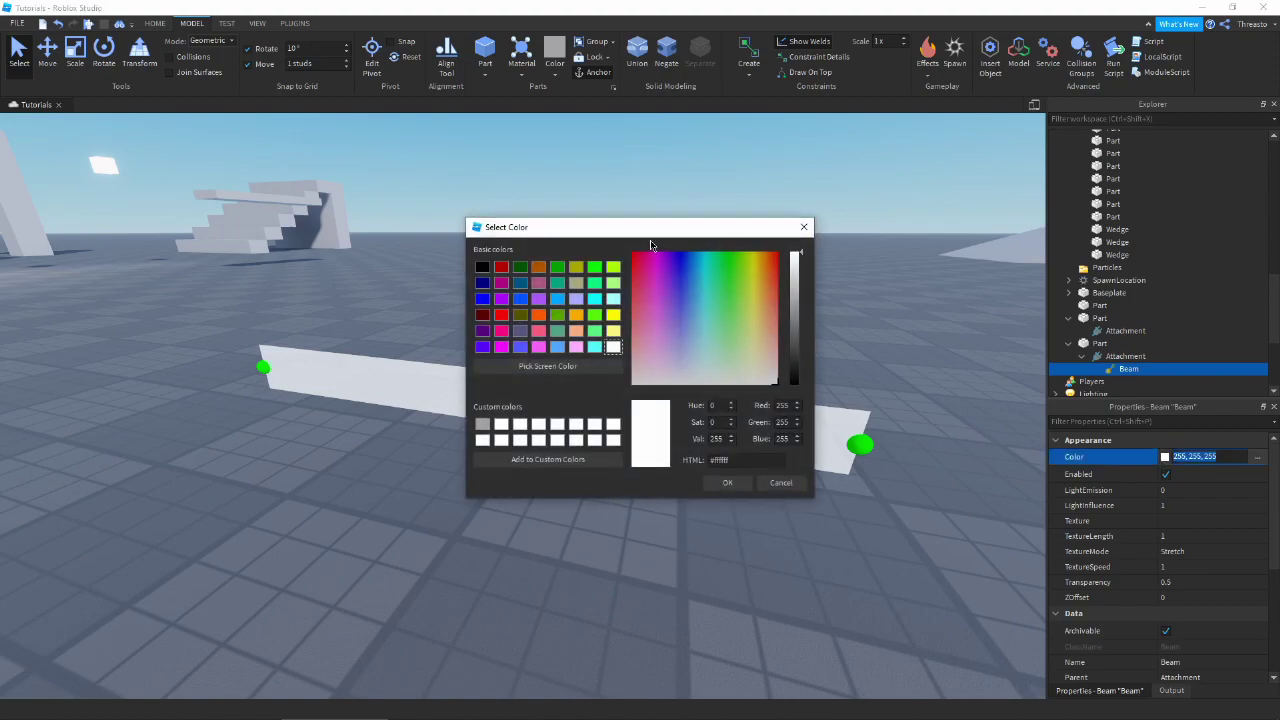
drag(650, 224, 285, 499)
drag(306, 552, 257, 466)
drag(312, 500, 296, 409)
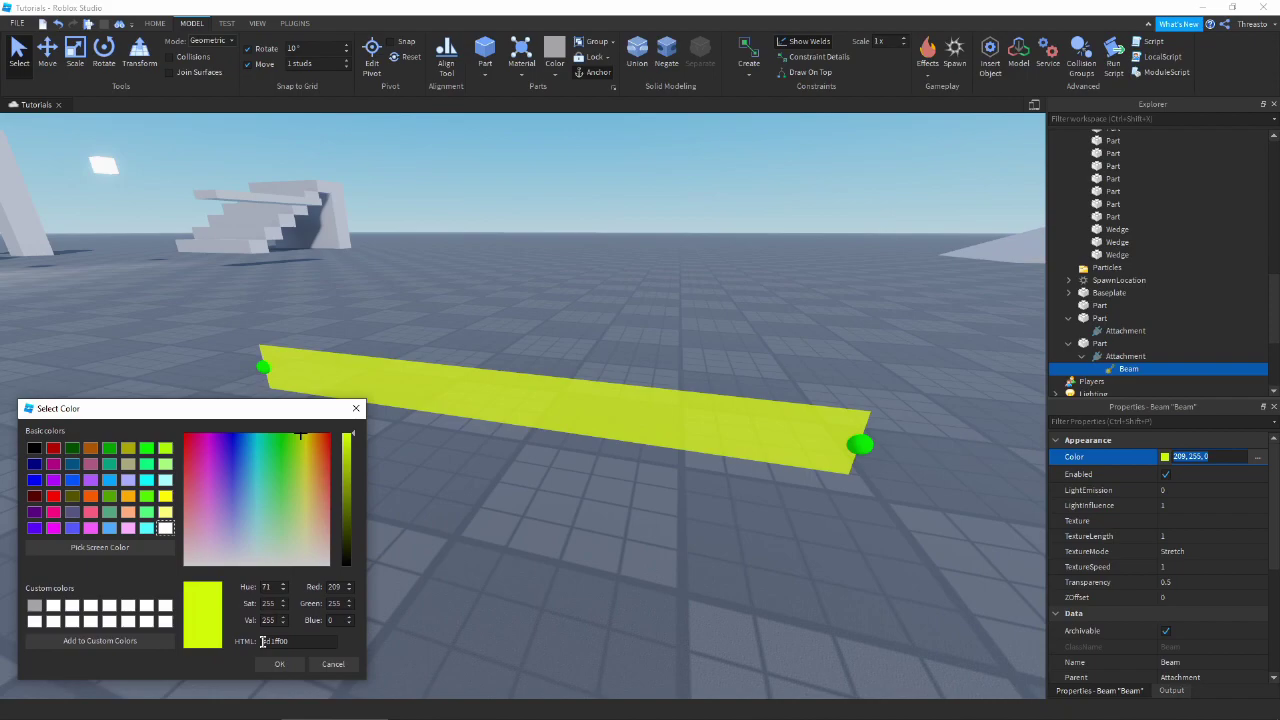
click(333, 664)
Step: Open the beam's colour sequence and set its starting keypoint to blue (#1100ff)
click(1240, 457)
click(1257, 457)
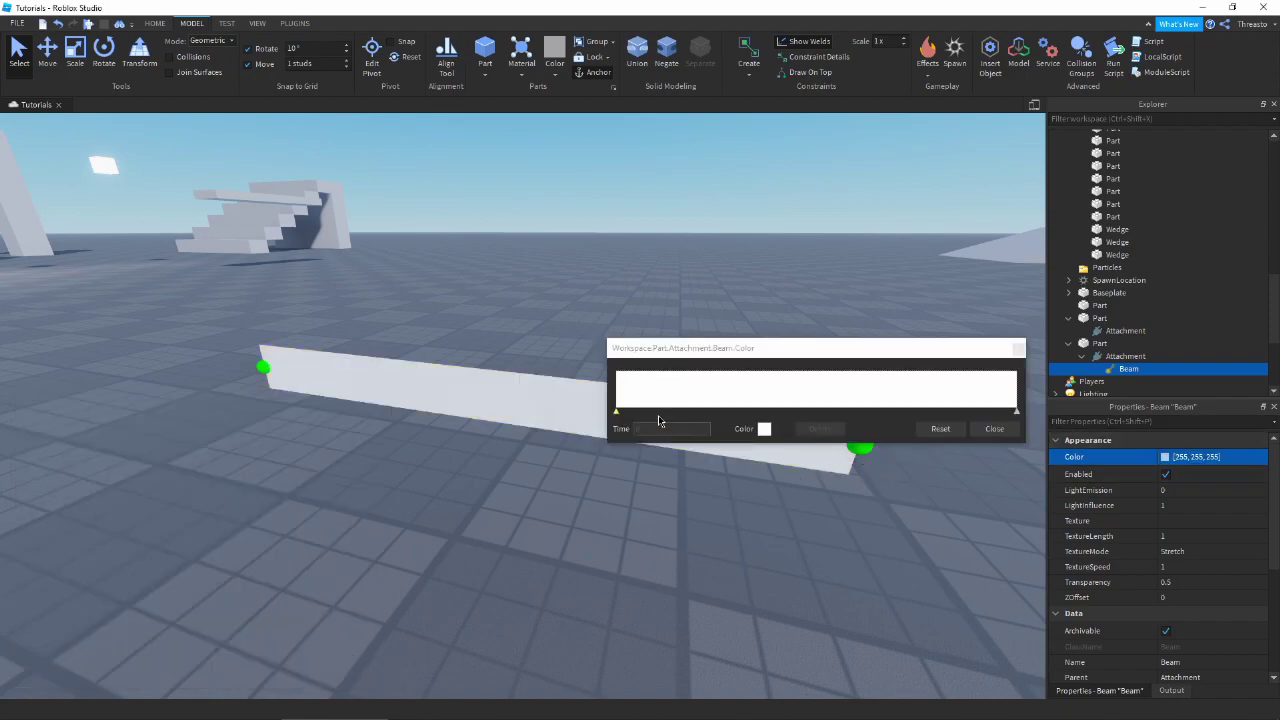
drag(710, 350, 292, 548)
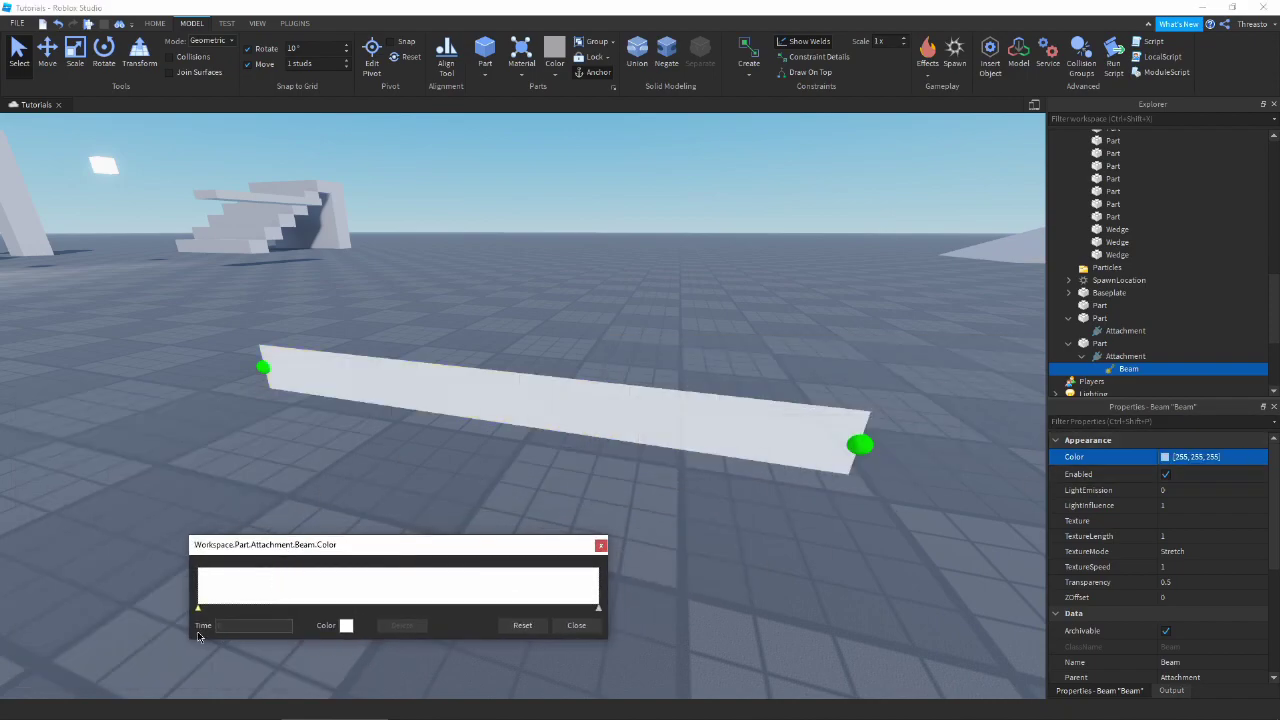
click(346, 625)
drag(776, 217, 946, 119)
drag(817, 191, 847, 141)
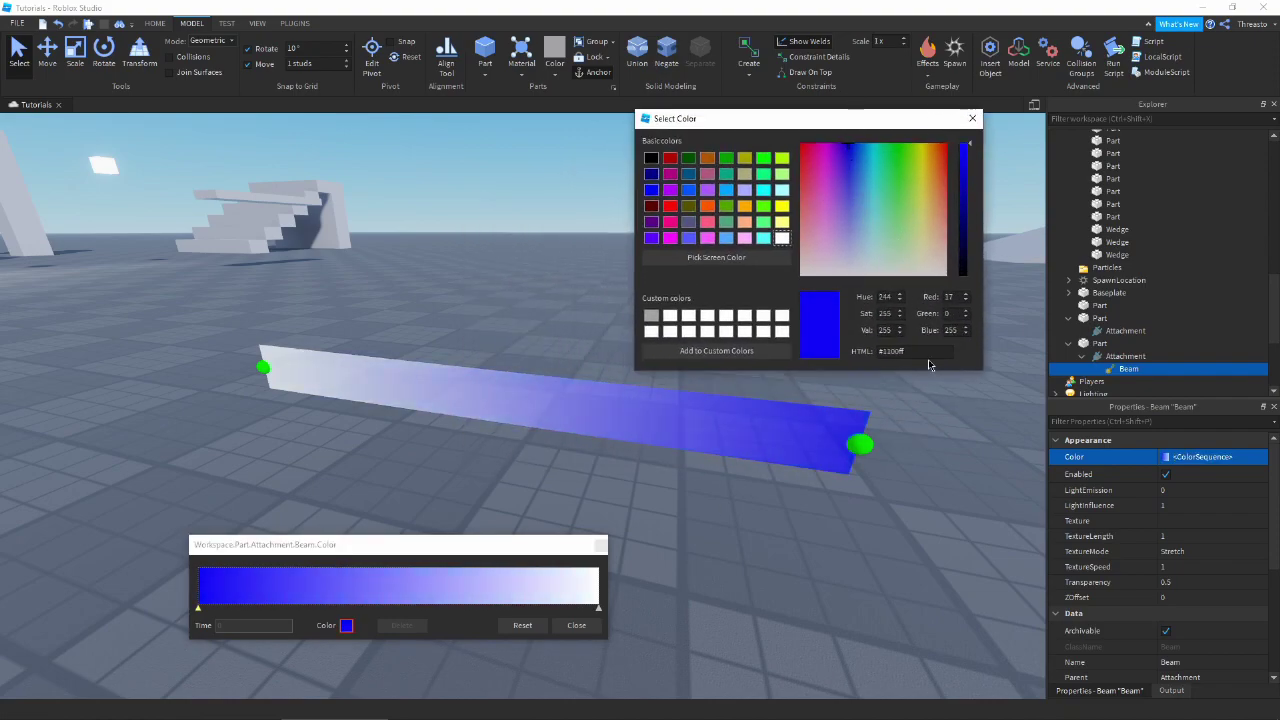
click(971, 118)
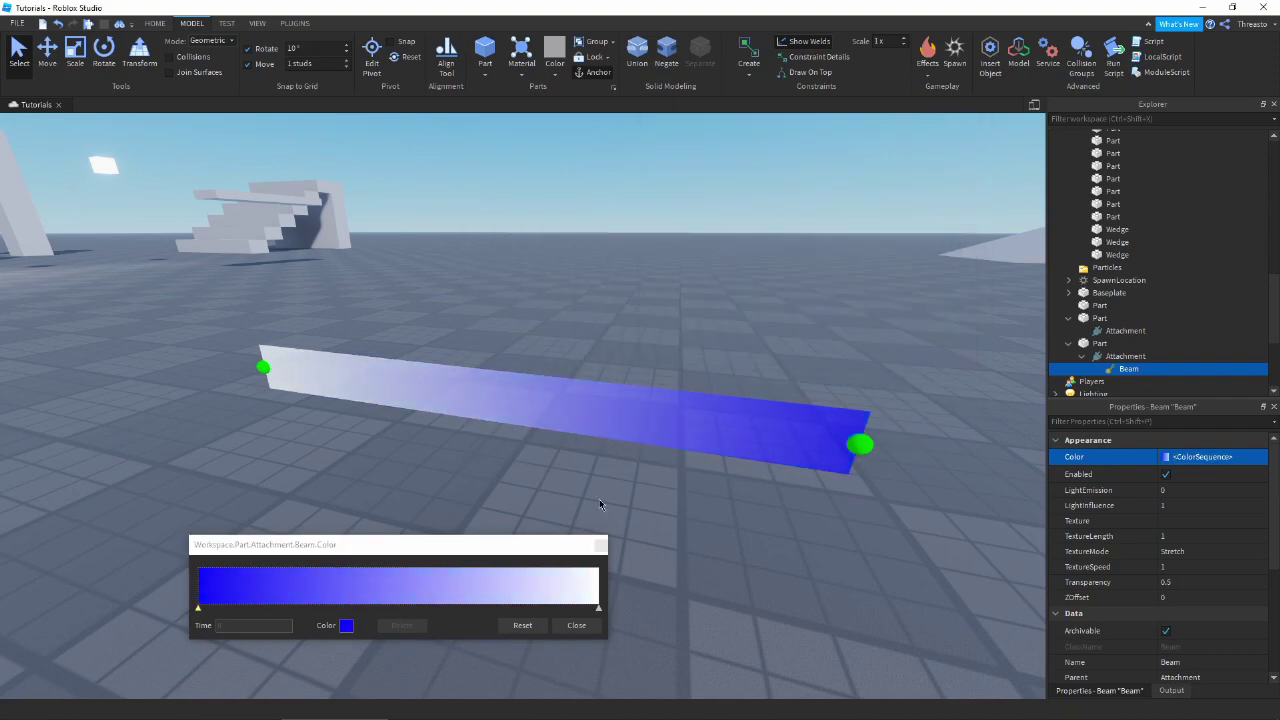
Step: Set the end keypoint of the beam's colour sequence to red (#ff0000)
click(599, 609)
click(346, 625)
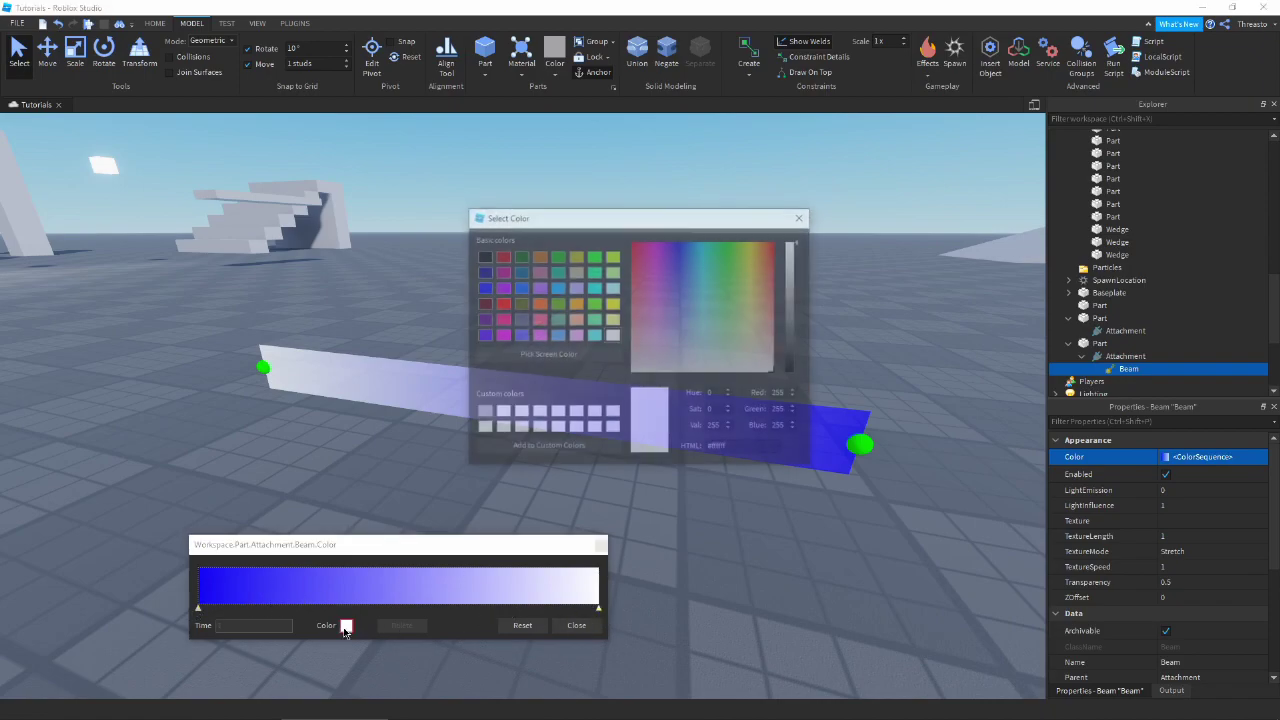
drag(752, 253, 991, 334)
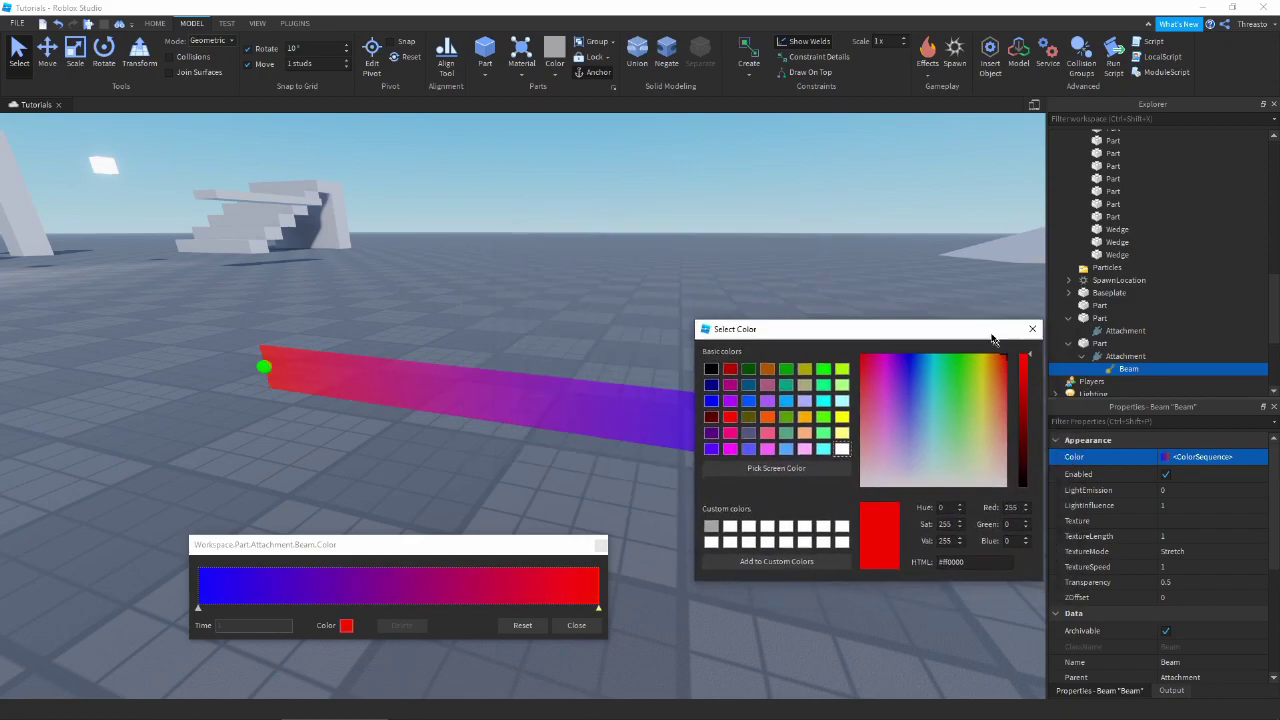
click(1022, 322)
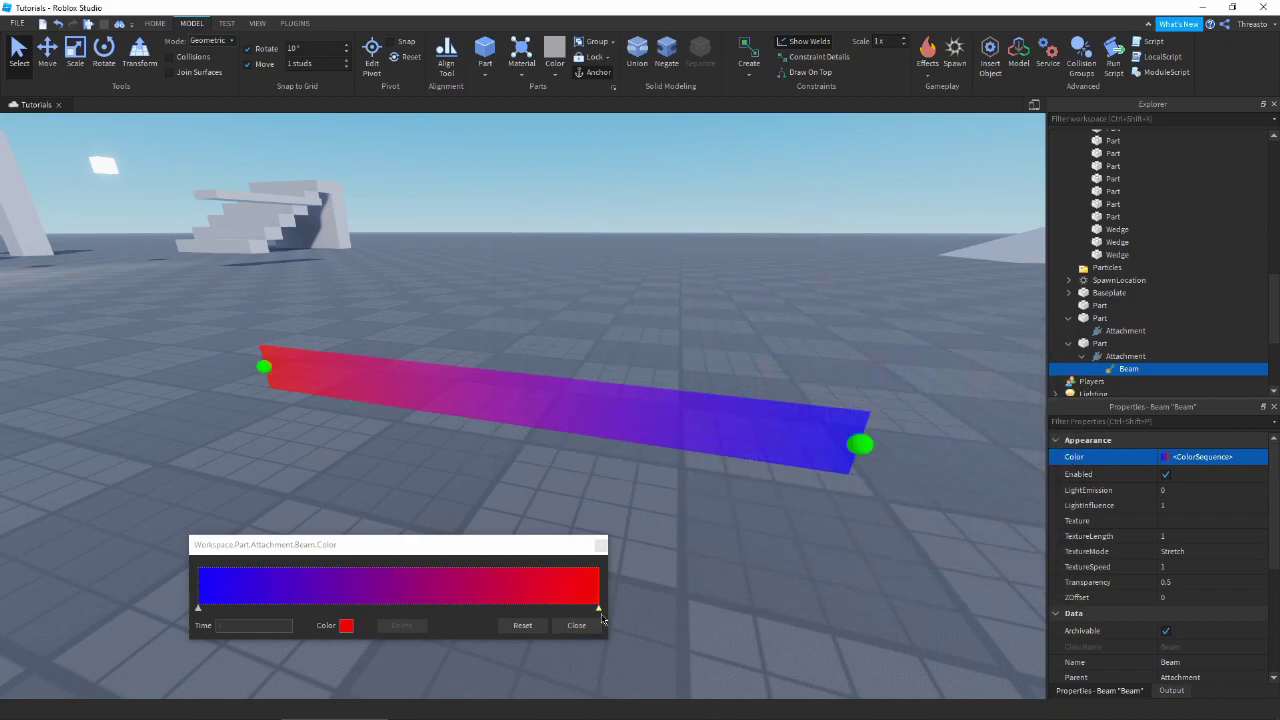
click(346, 634)
Step: Add a dark yellow keypoint at time 0.488 to the beam's colour sequence and delete it again
click(393, 585)
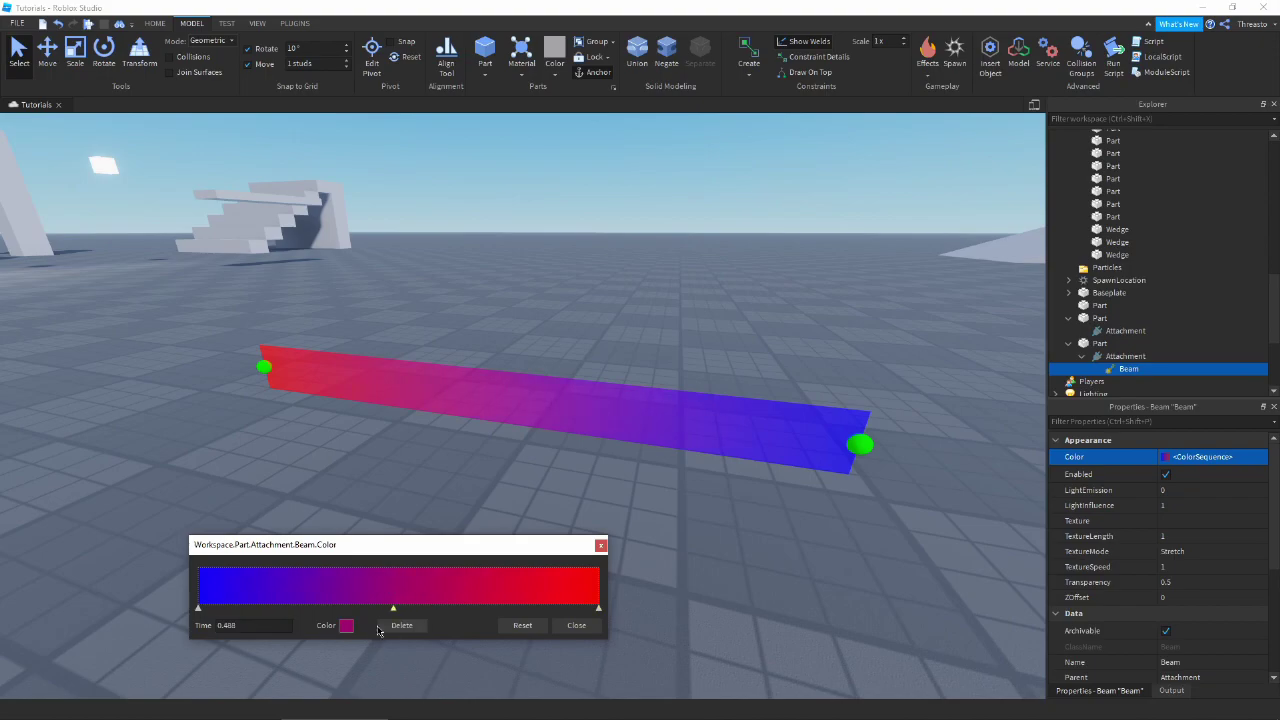
click(346, 625)
click(758, 243)
drag(754, 219, 939, 333)
click(986, 331)
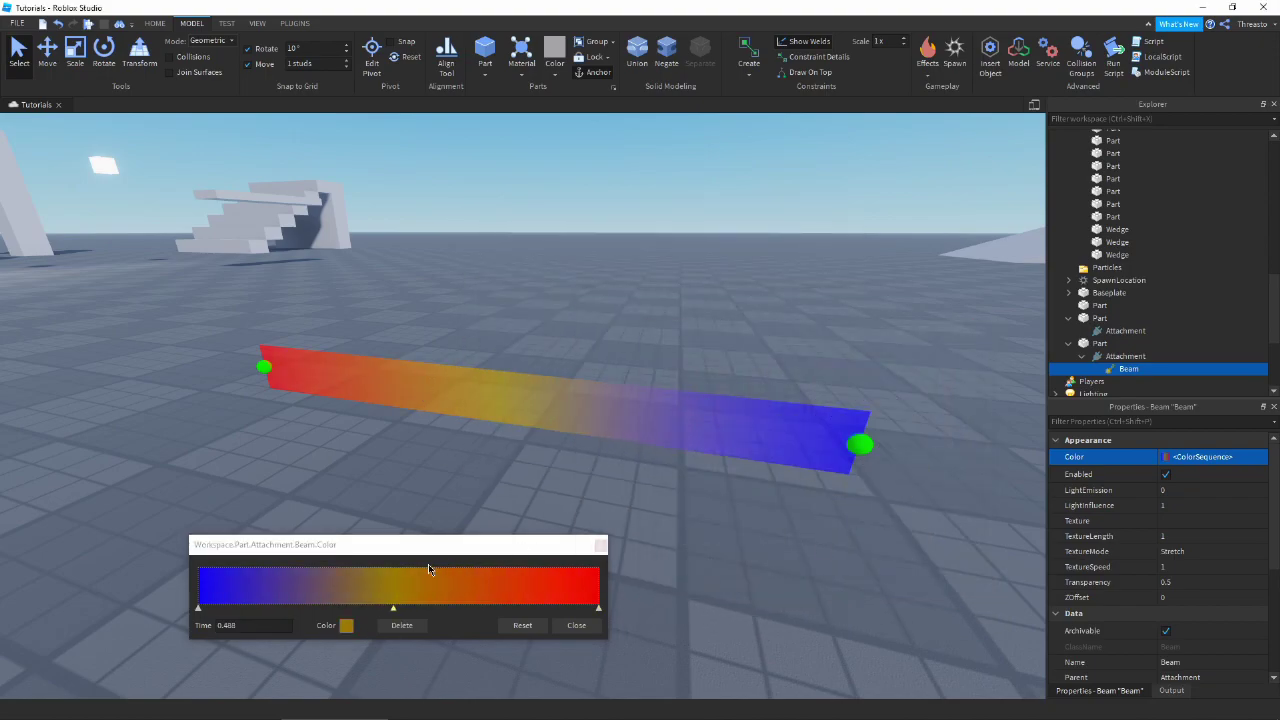
click(401, 625)
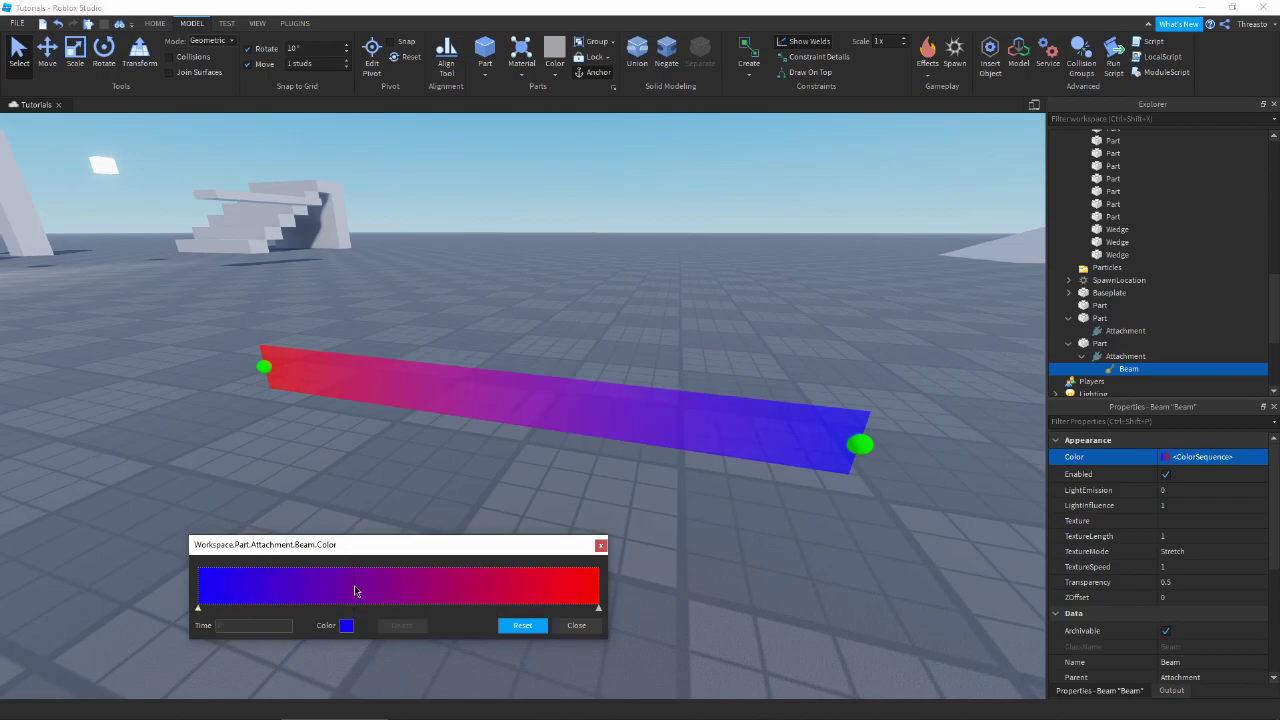
Step: Add a teal keypoint at time 0.389 to the beam's colour sequence
click(354, 585)
click(346, 625)
drag(726, 308, 787, 152)
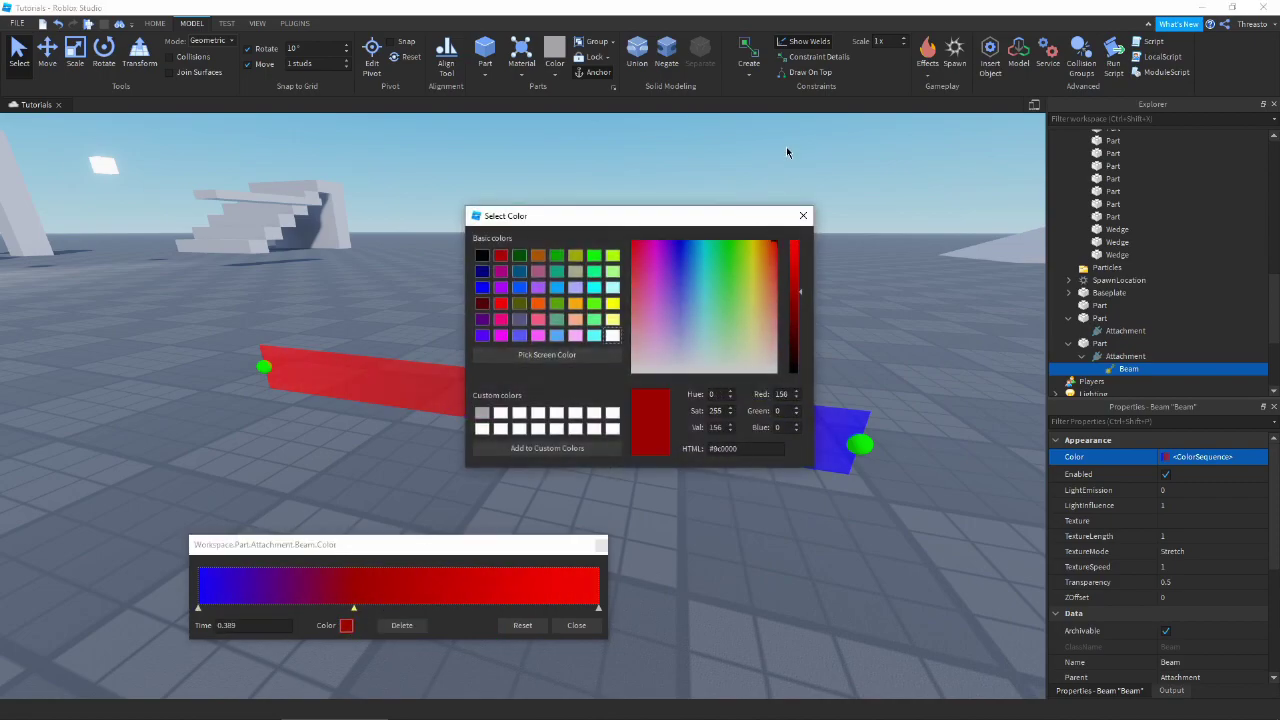
drag(788, 219, 709, 184)
click(803, 216)
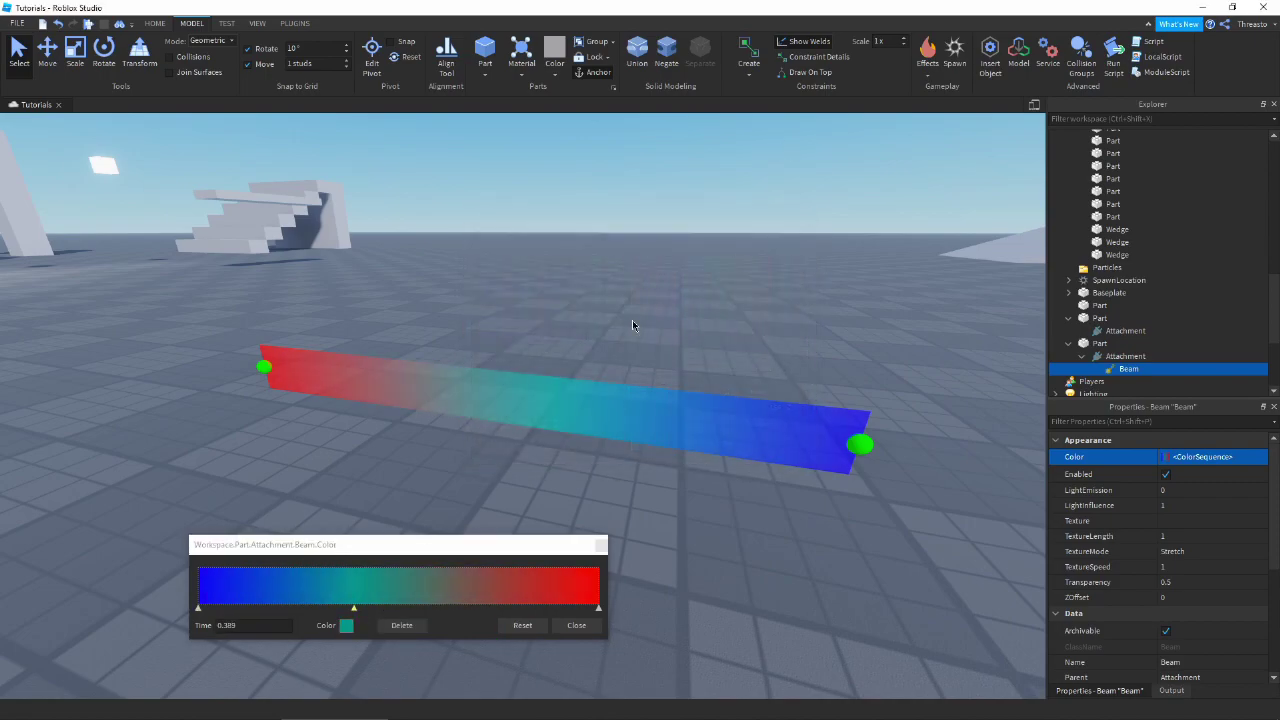
Step: Close the colour sequence editor and undo the added teal keypoint
click(576, 625)
click(584, 603)
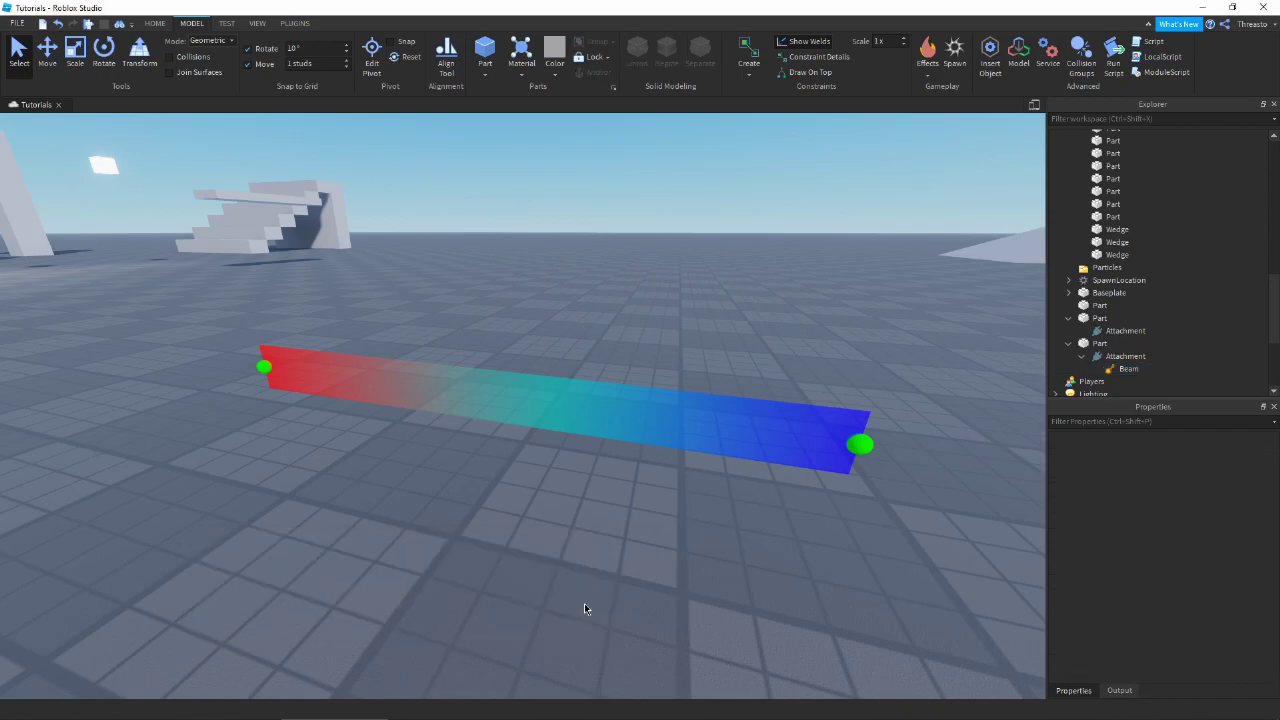
key(ctrl+z)
key(ctrl+z)
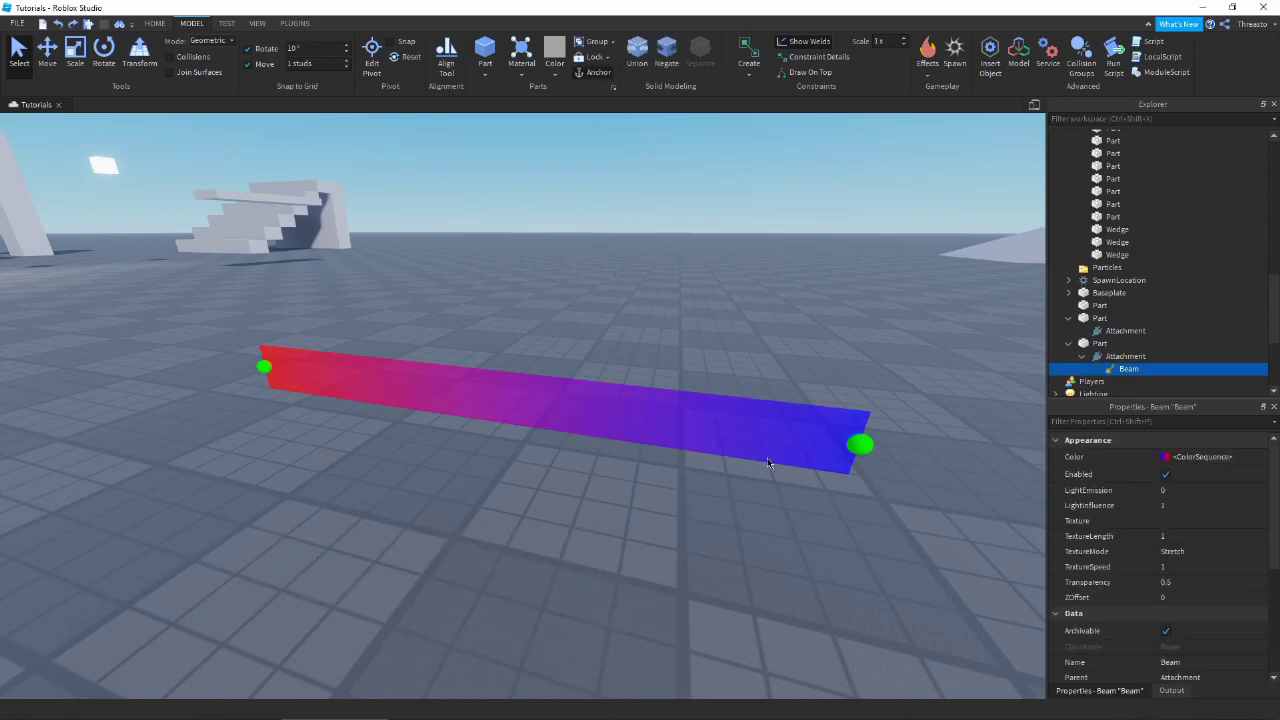
Step: Reopen the beam's colour sequence and set its starting keypoint to bright green
click(1200, 457)
click(1261, 457)
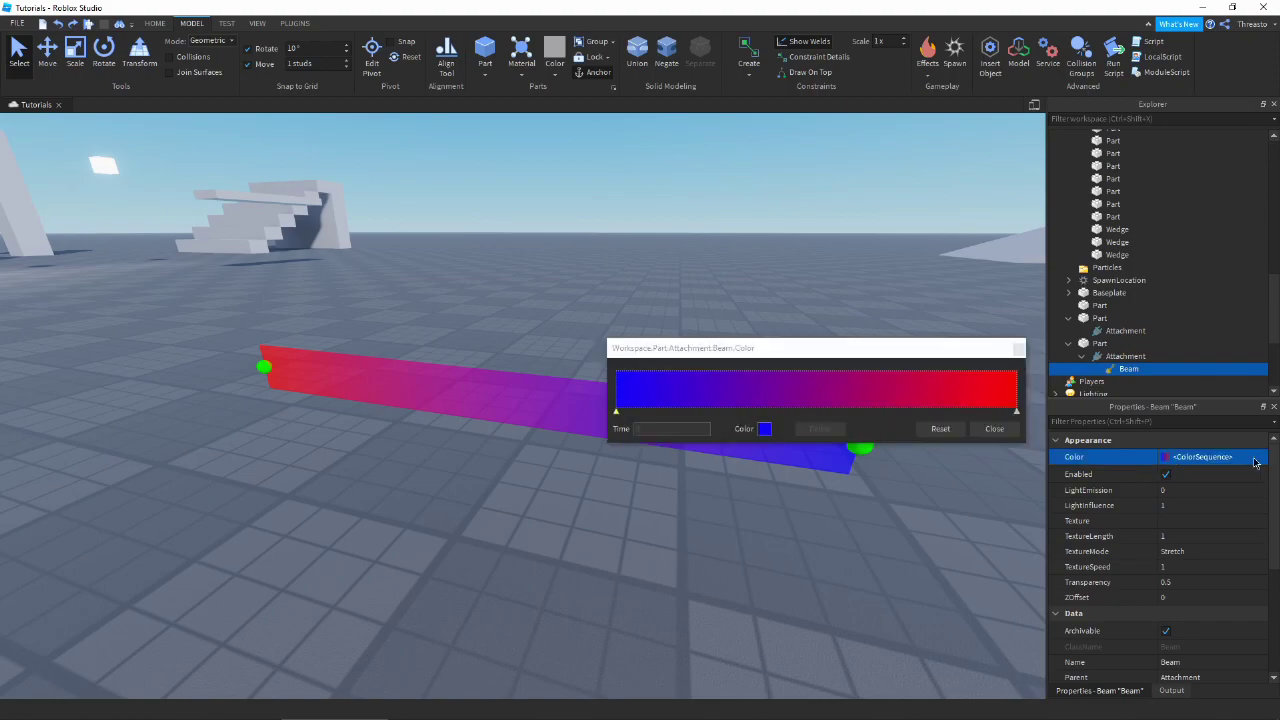
click(762, 428)
click(763, 243)
click(728, 250)
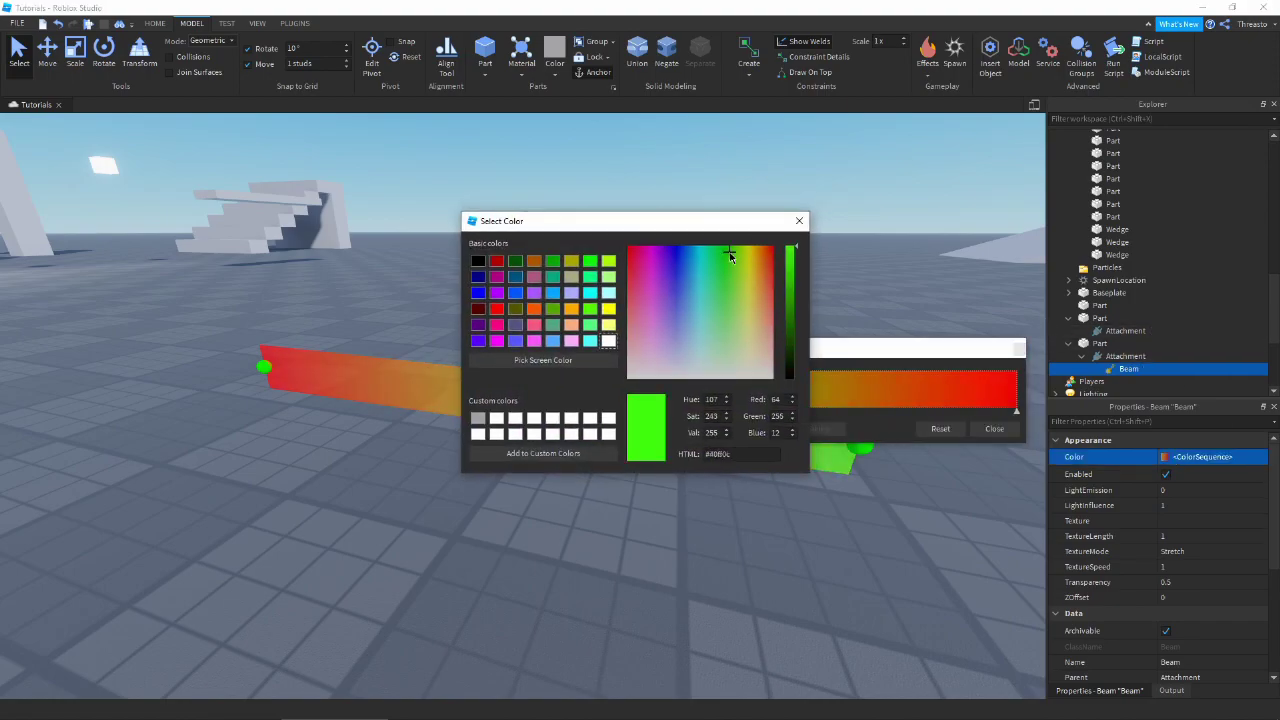
drag(729, 216, 549, 395)
click(628, 394)
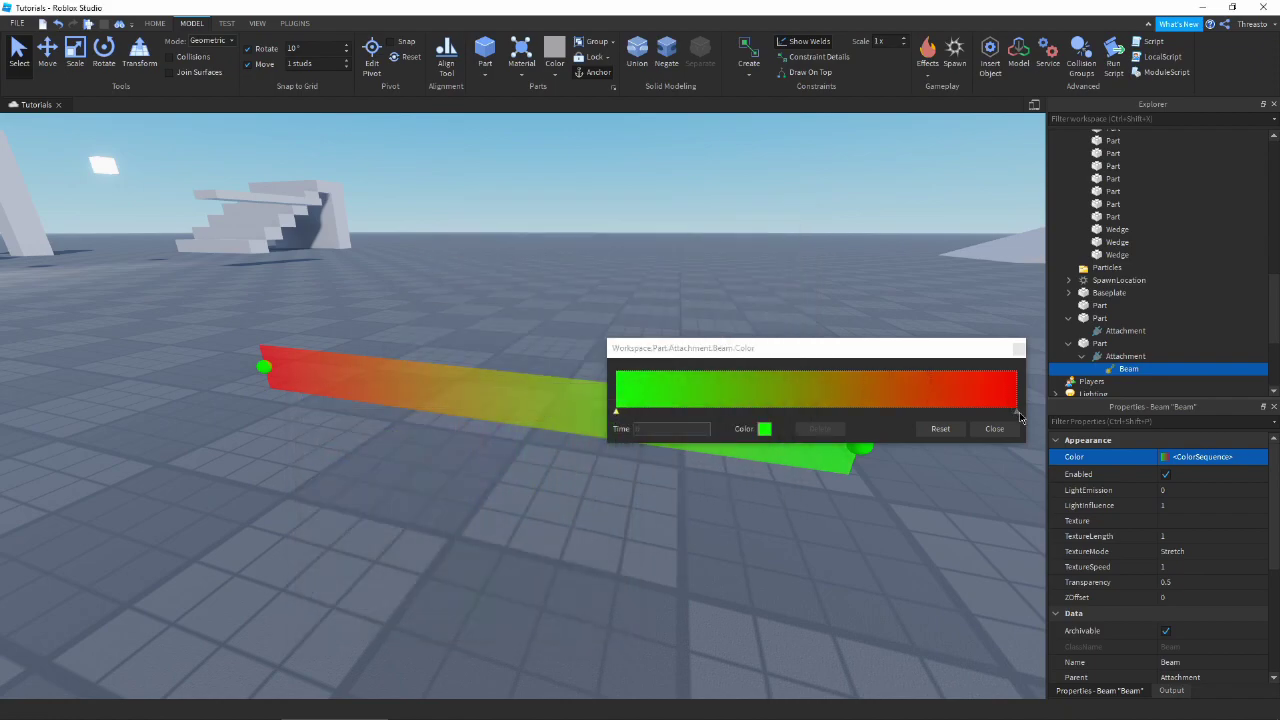
Step: Set the end keypoint of the beam's colour sequence to blue (#006eff), close the editor and deselect the beam
click(1017, 412)
click(764, 428)
click(693, 243)
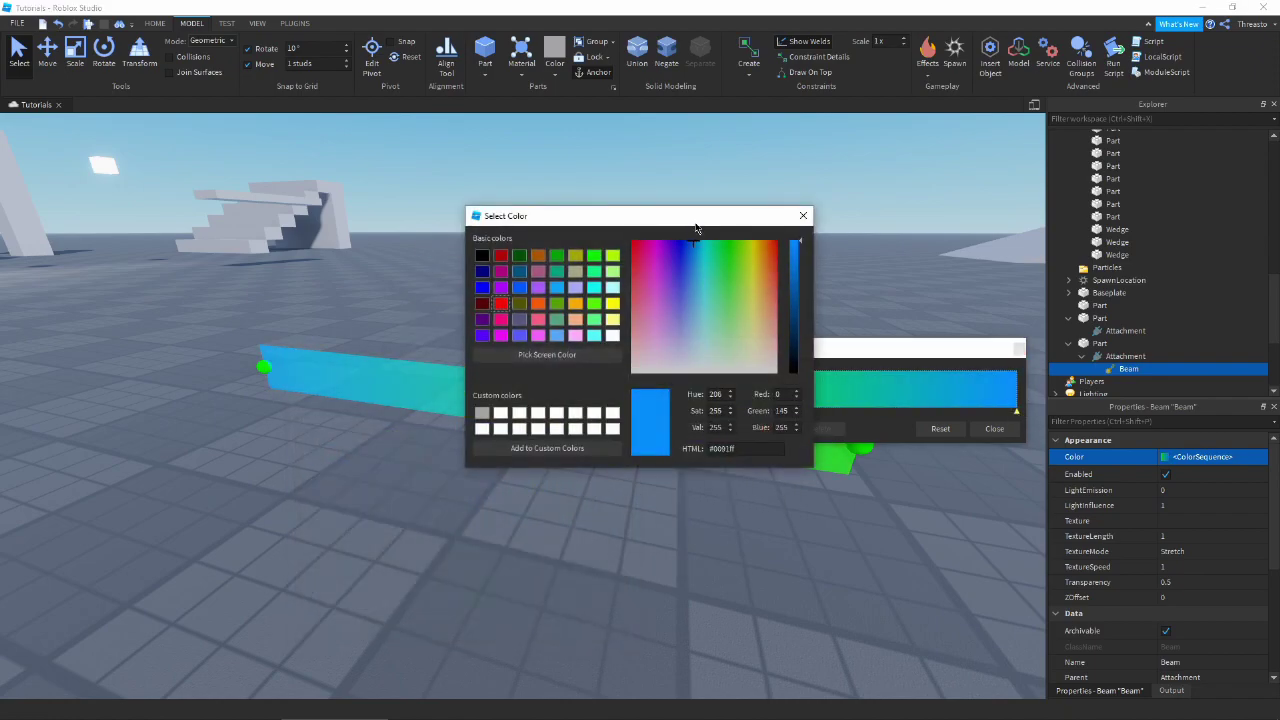
drag(696, 216, 429, 412)
click(423, 436)
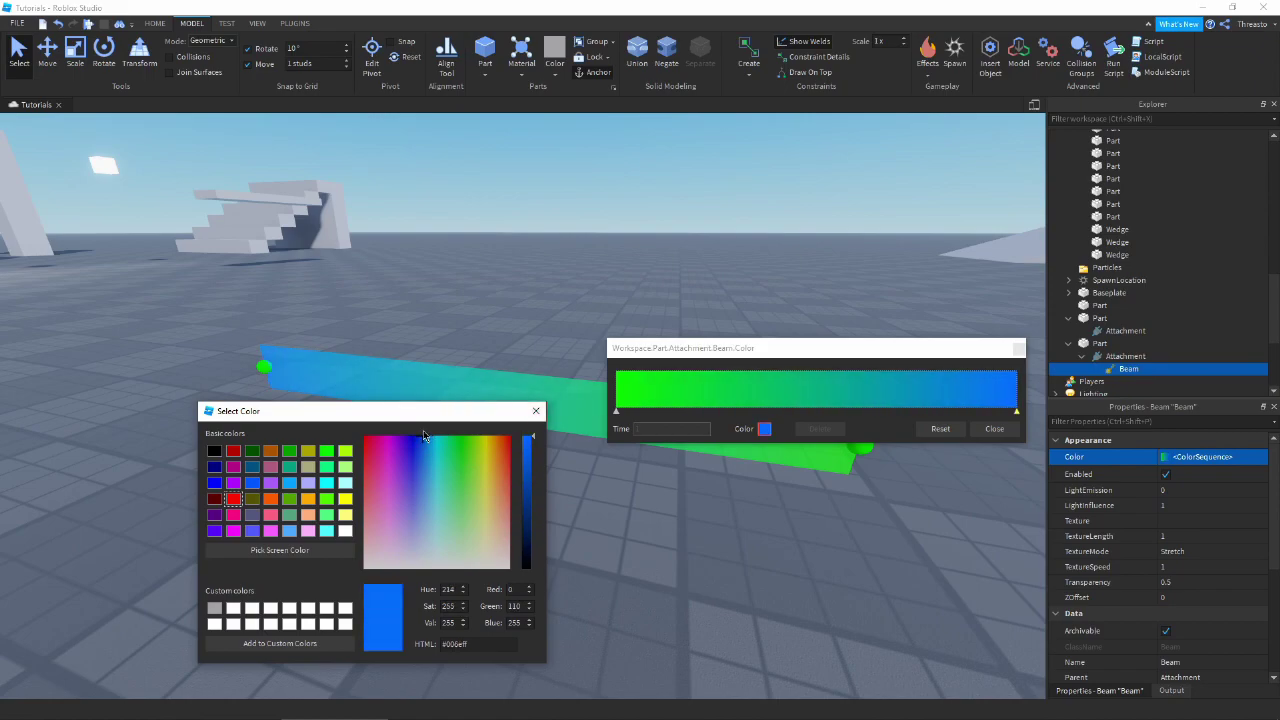
click(536, 410)
click(1018, 347)
click(965, 580)
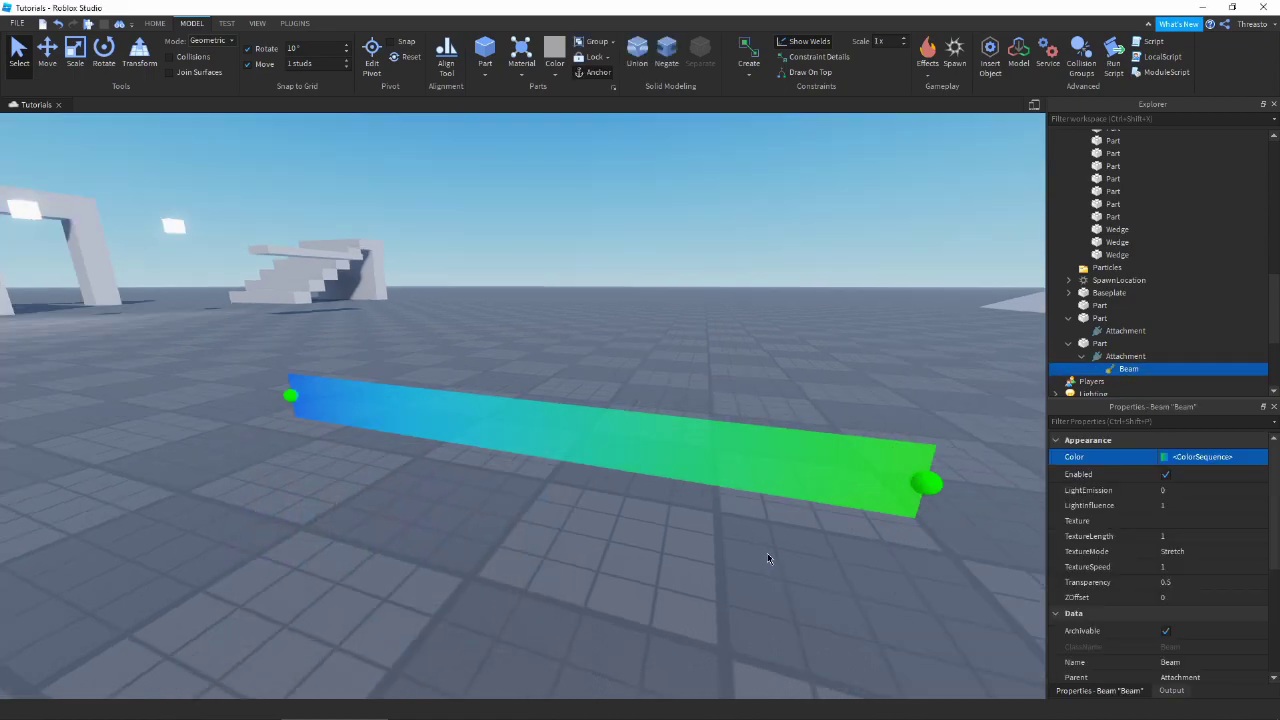
click(767, 555)
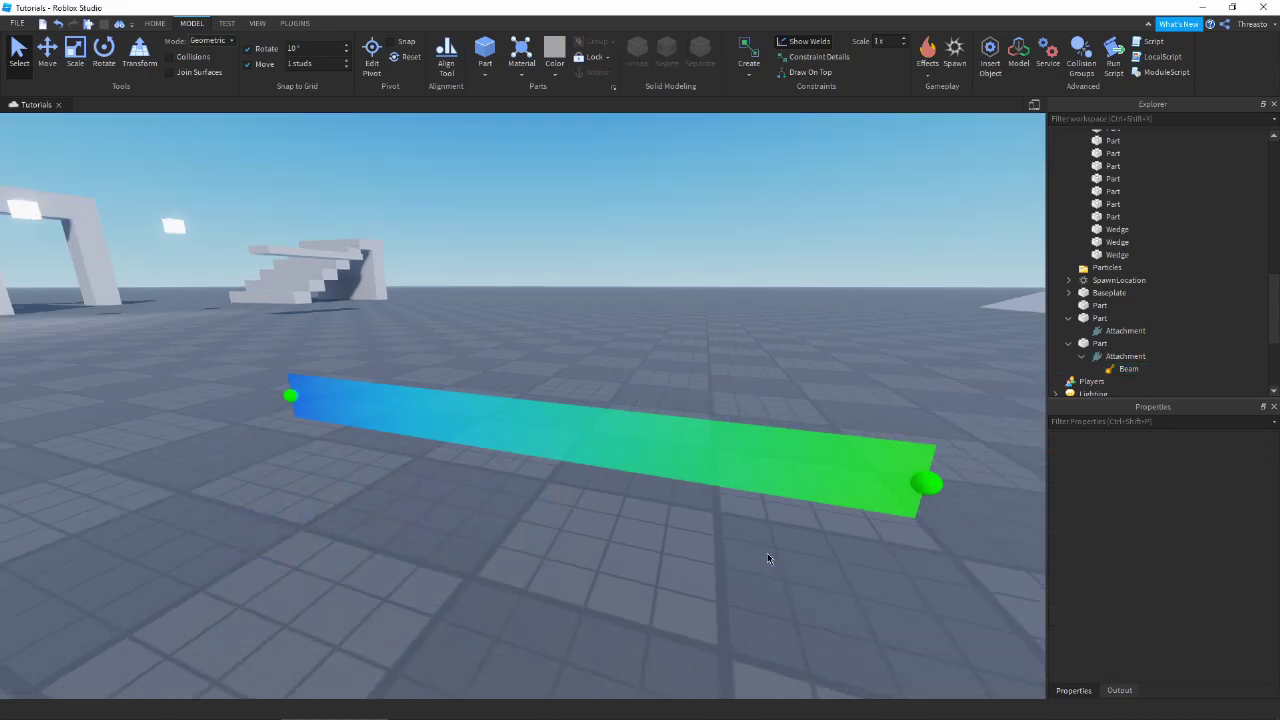
Step: Select the beam and set its LightInfluence to 0
click(1127, 370)
right_drag(869, 596, 868, 596)
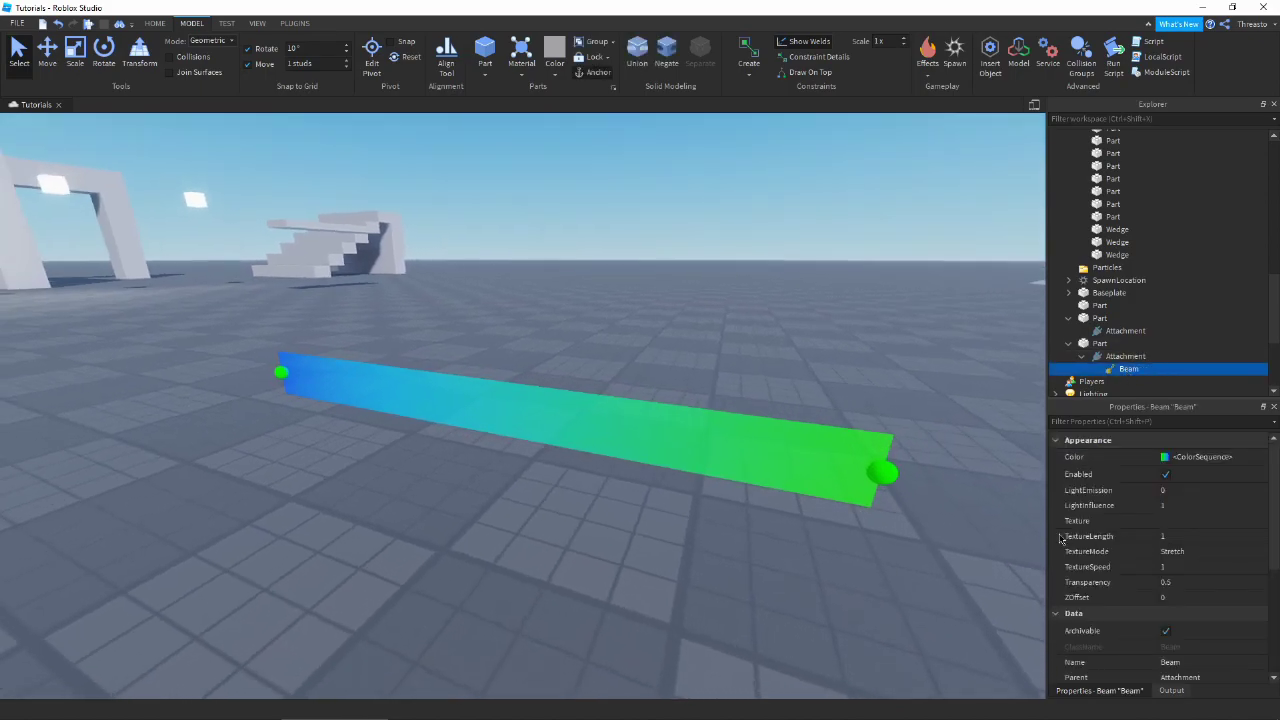
click(1179, 496)
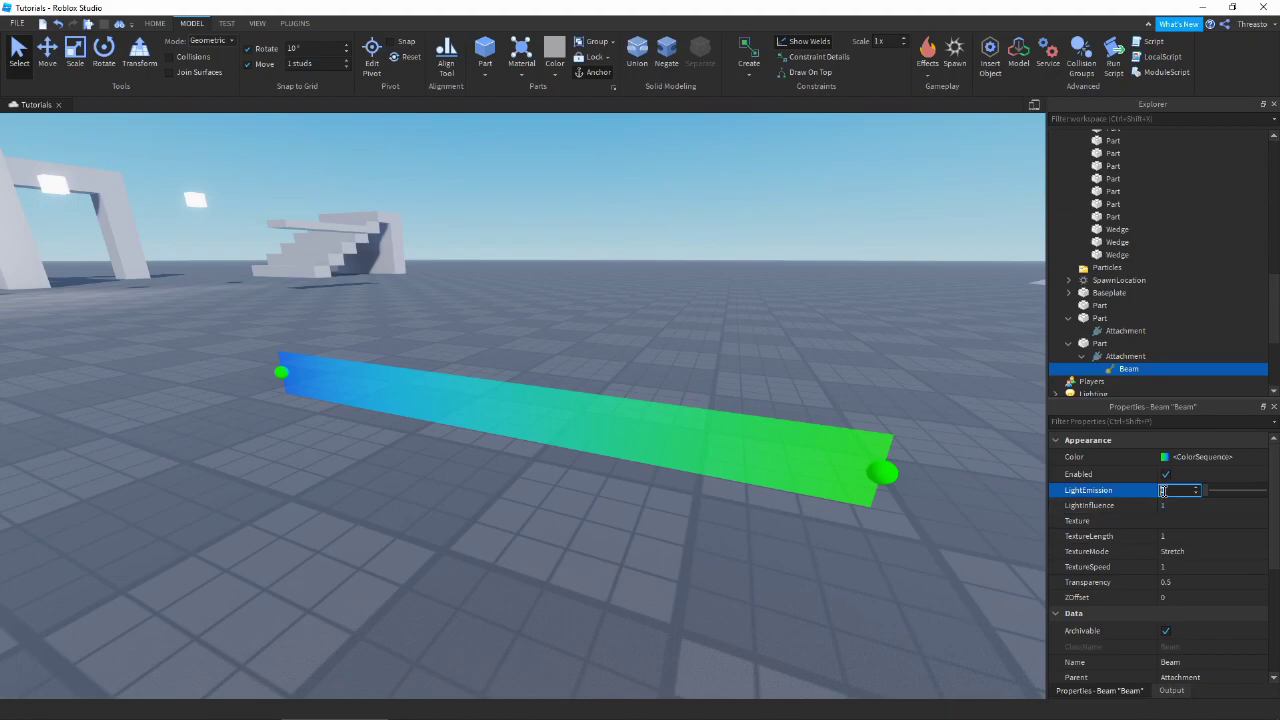
click(1168, 505)
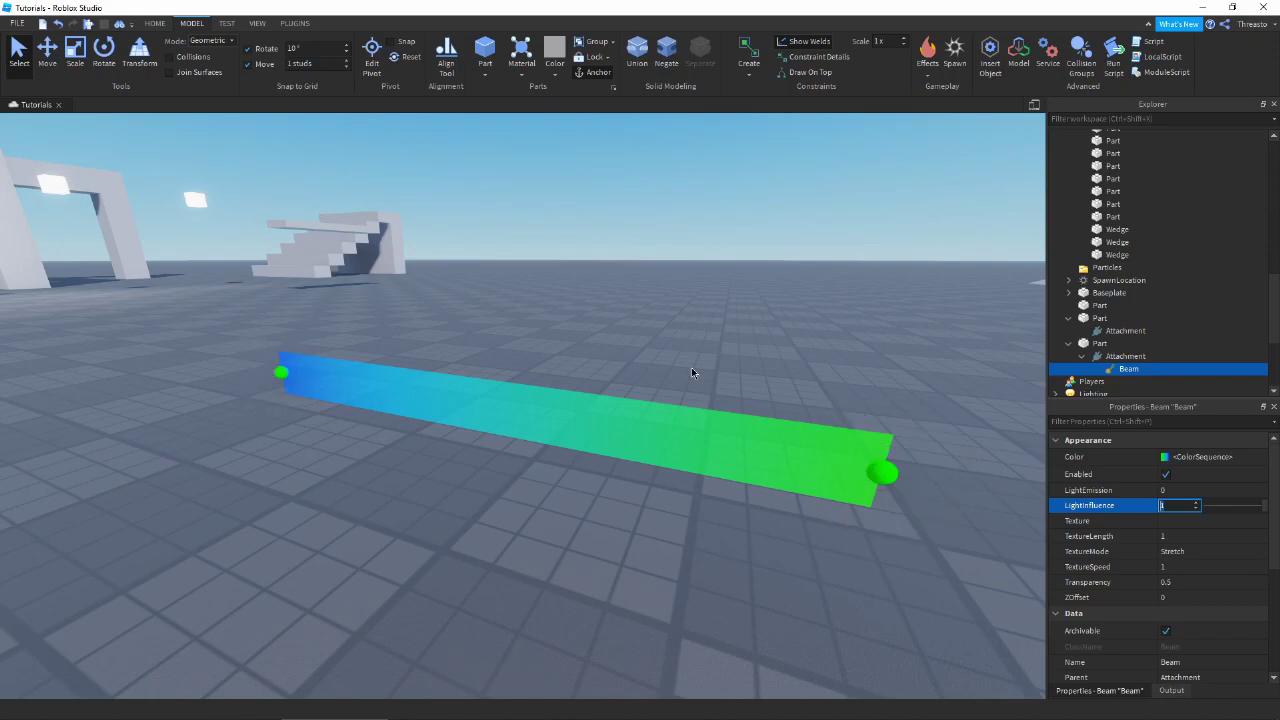
right_drag(259, 344, 227, 338)
right_drag(850, 174, 914, 343)
click(1172, 507)
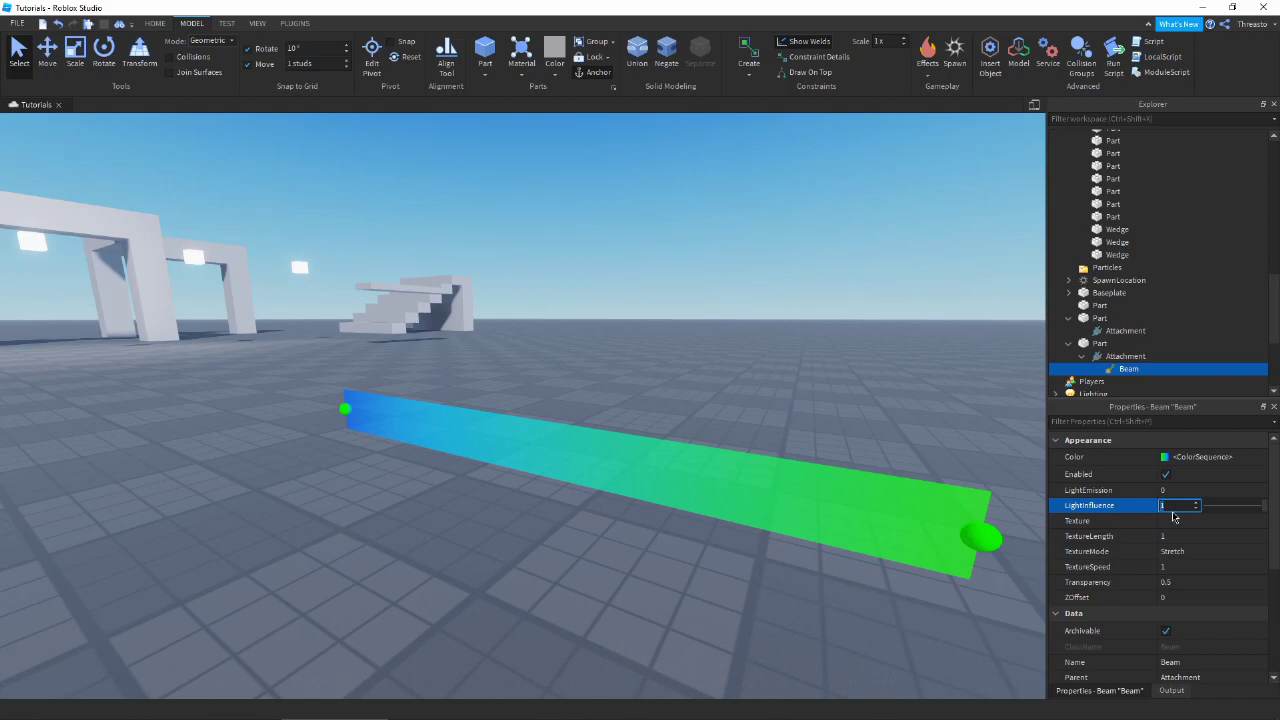
text(0)
key(Return)
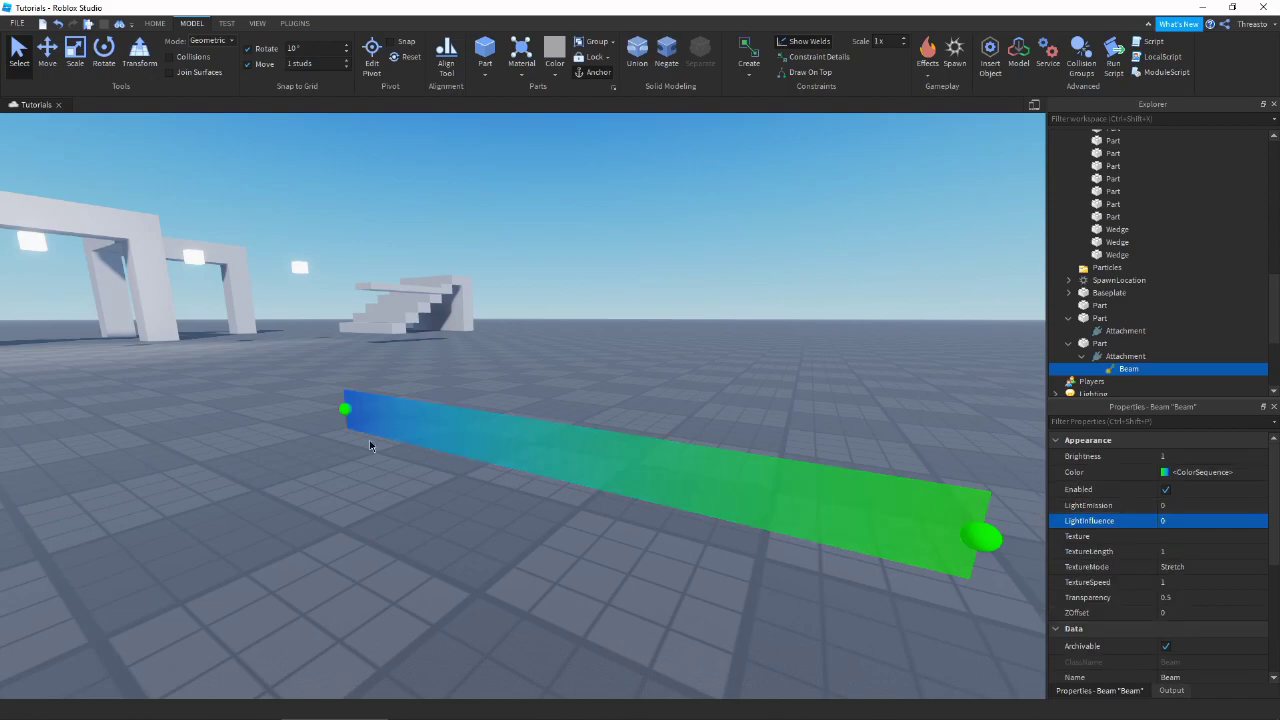
Step: Try a LightInfluence of 1 on the beam and undo it
right_drag(738, 655, 797, 635)
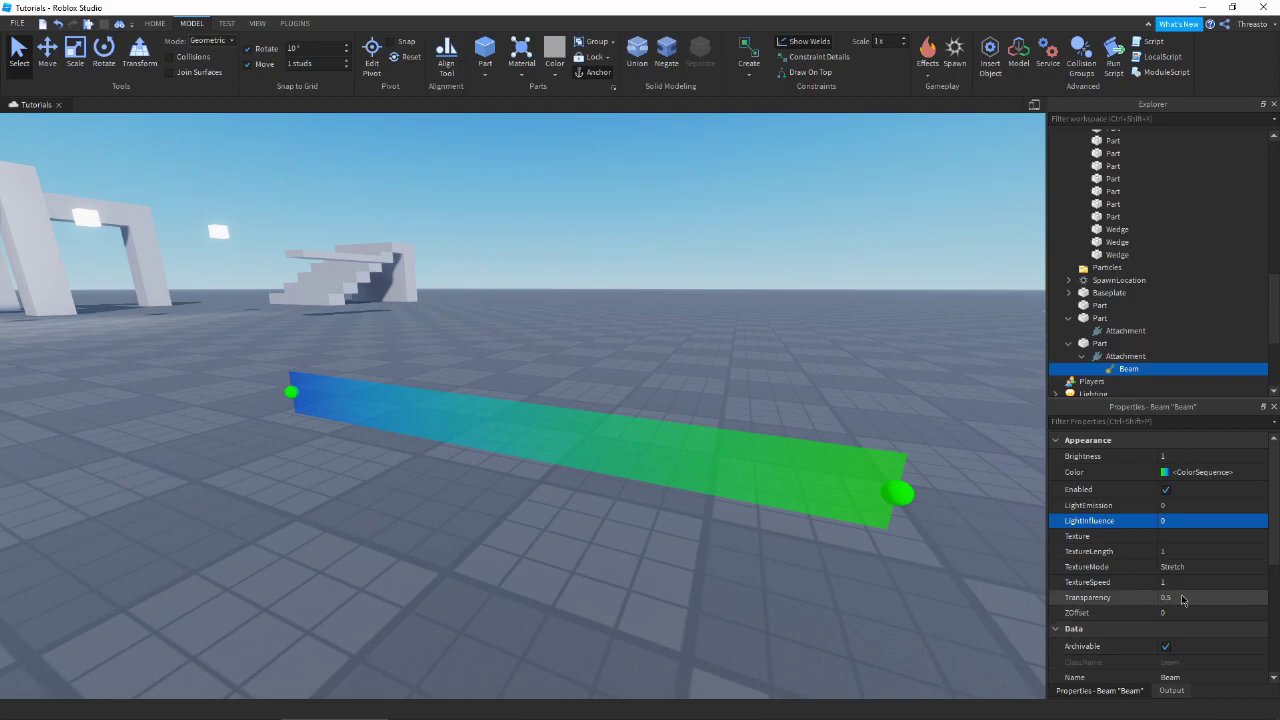
click(1208, 525)
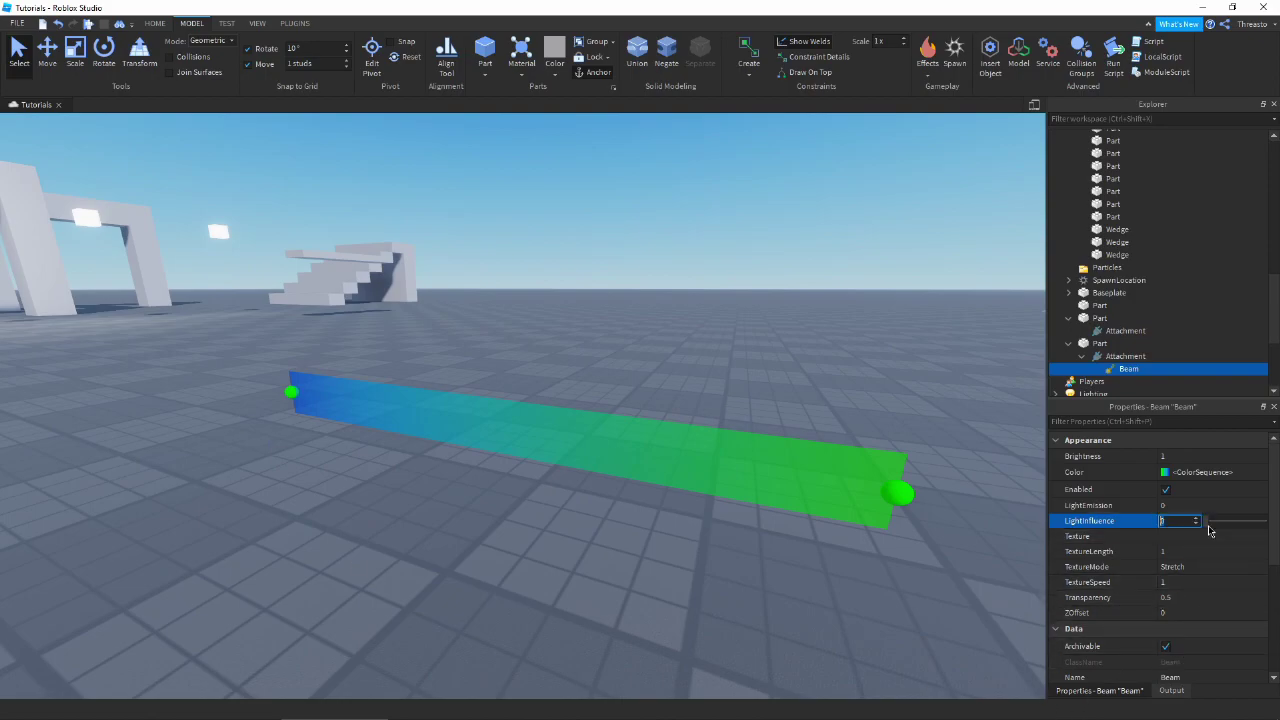
text(1)
key(Return)
key(ctrl+z)
Step: Set the beam's LightEmission to 1
right_drag(917, 554, 1017, 546)
click(1181, 508)
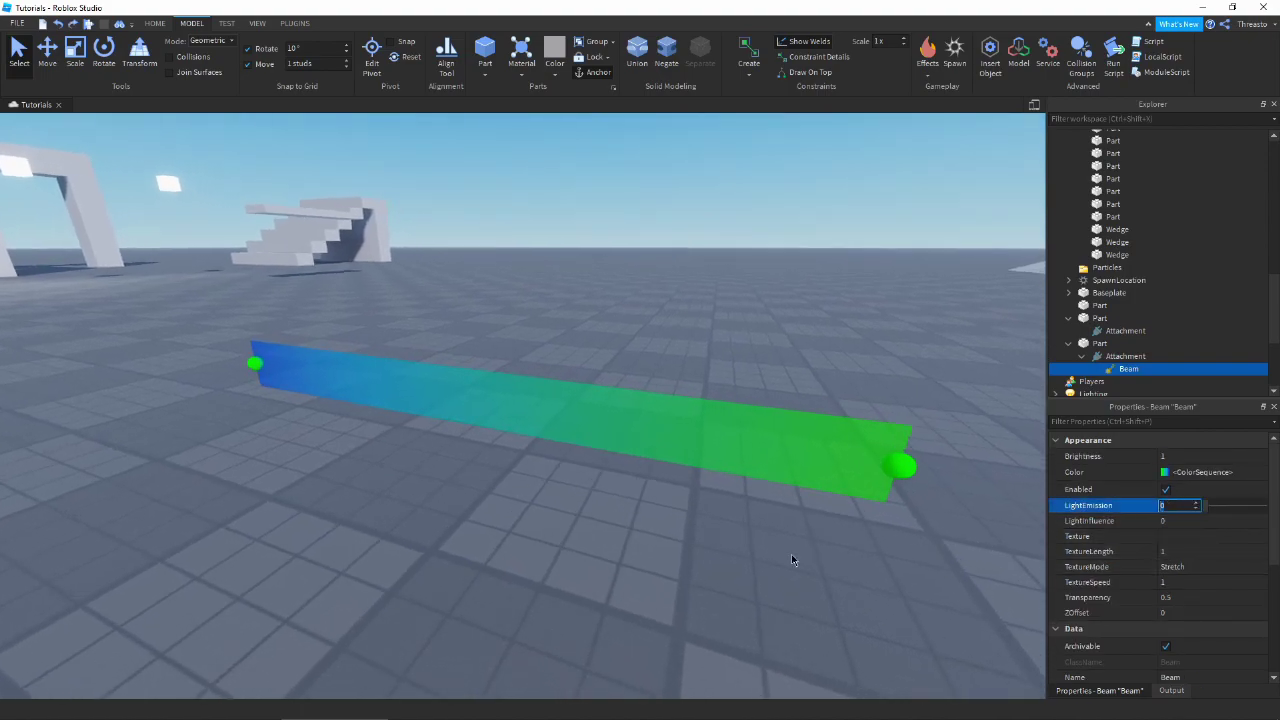
text(1)
key(Return)
right_drag(791, 556, 790, 555)
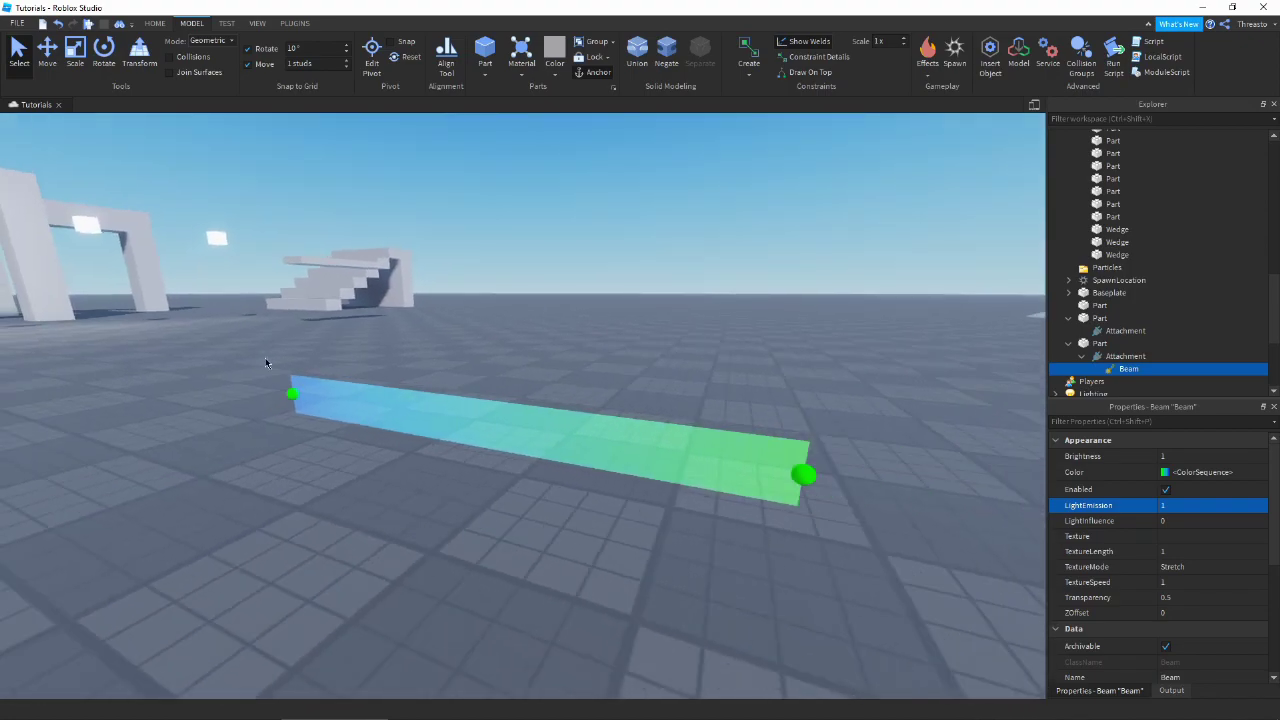
Step: Examine how the beam's light emission looks from several distances and angles
click(1178, 505)
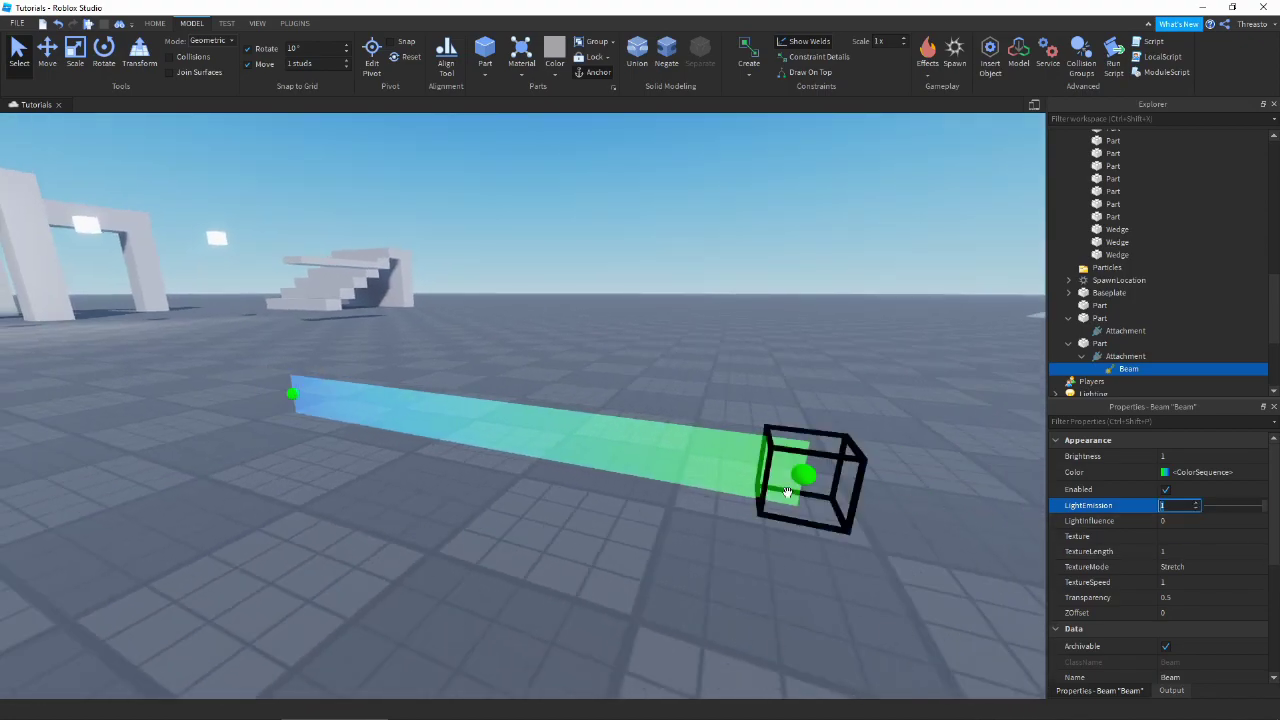
right_drag(764, 586, 763, 588)
key(w)
key(s)
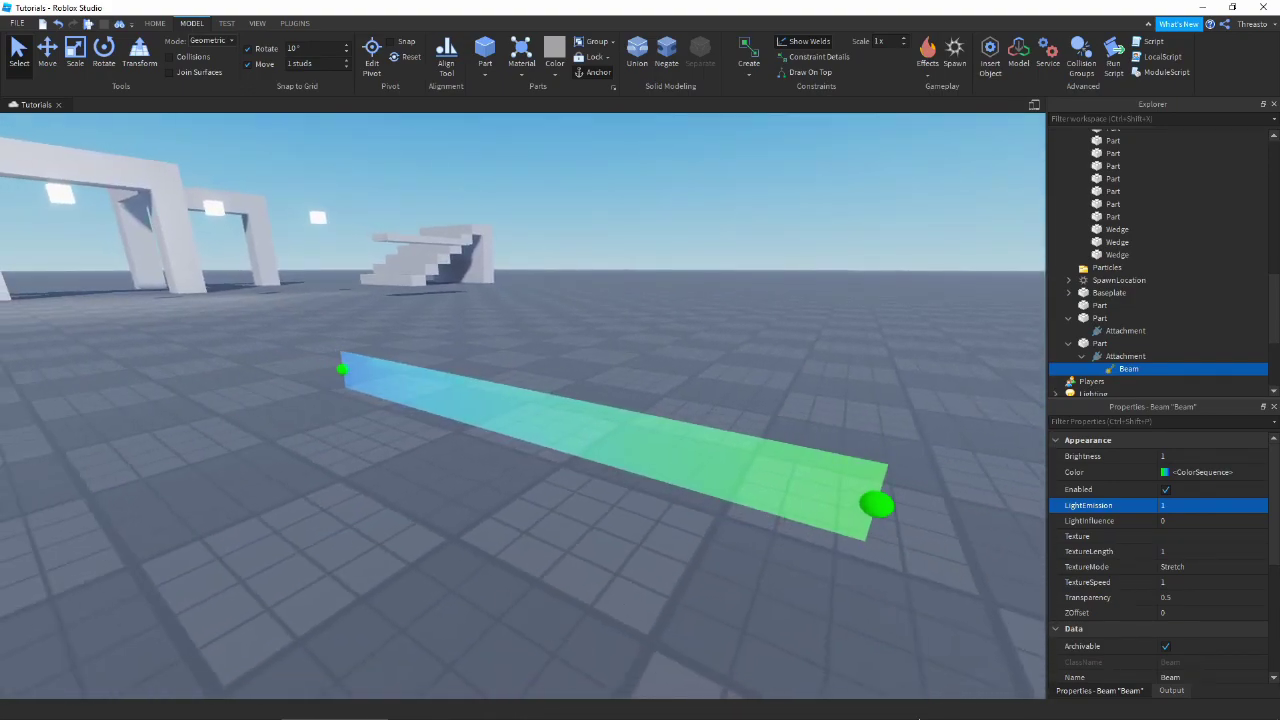
right_drag(397, 491, 397, 491)
key(s)
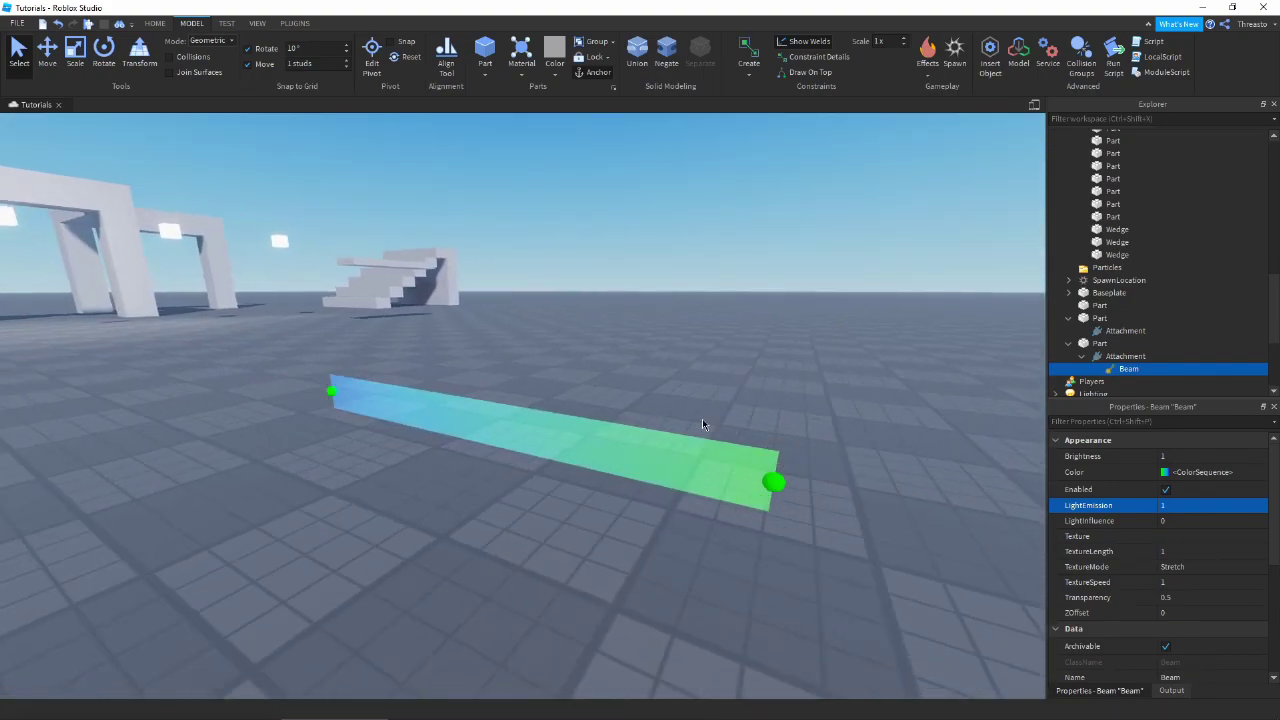
right_drag(758, 596, 760, 594)
key(w)
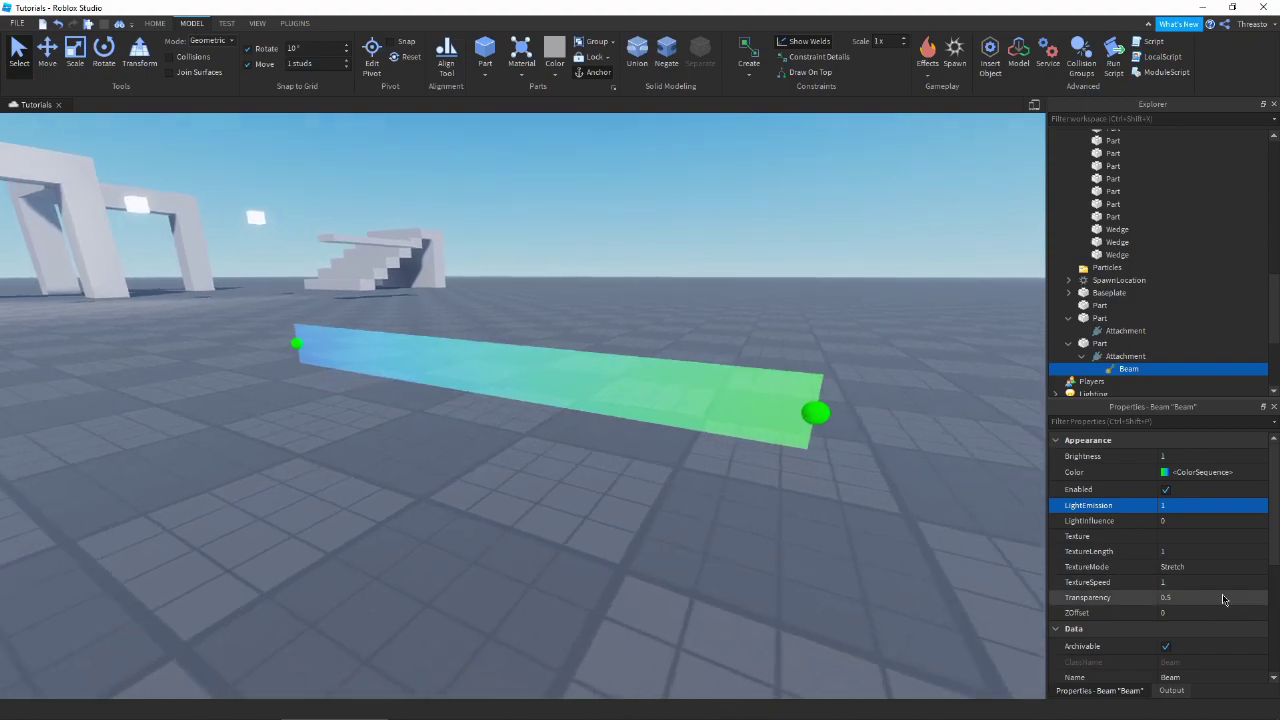
Step: Lower the beam's LightEmission to 0.5 and check the beam from different angles
click(1199, 513)
text(0.5)
key(Return)
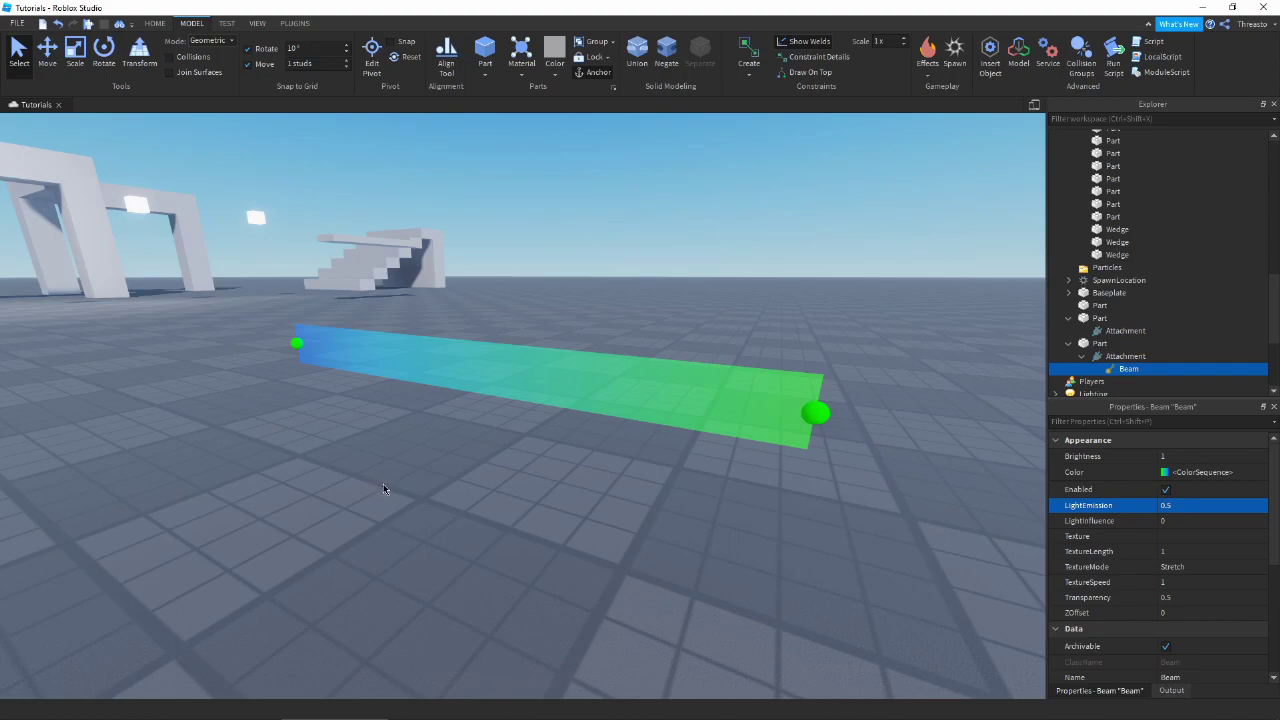
key(w)
right_drag(383, 488, 153, 349)
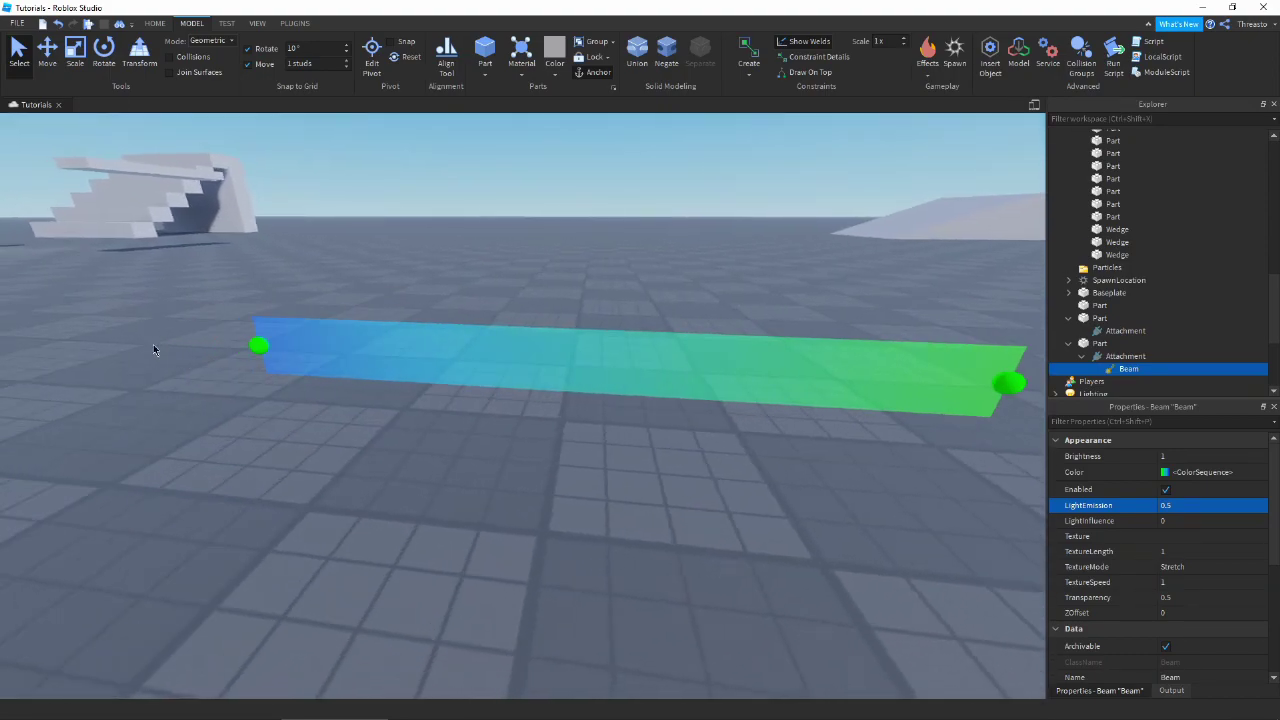
key(d)
right_drag(459, 503, 323, 346)
key(s)
right_drag(488, 458, 636, 459)
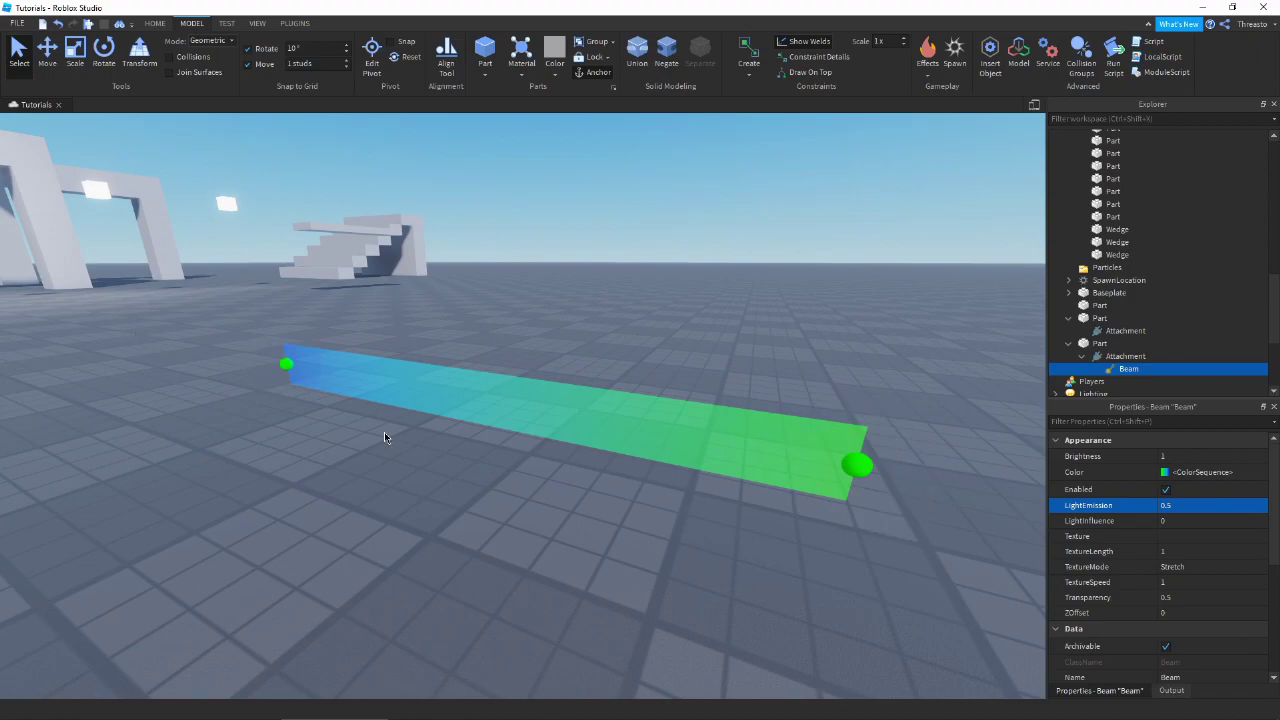
Step: Set the beam's Brightness to 3
click(1174, 458)
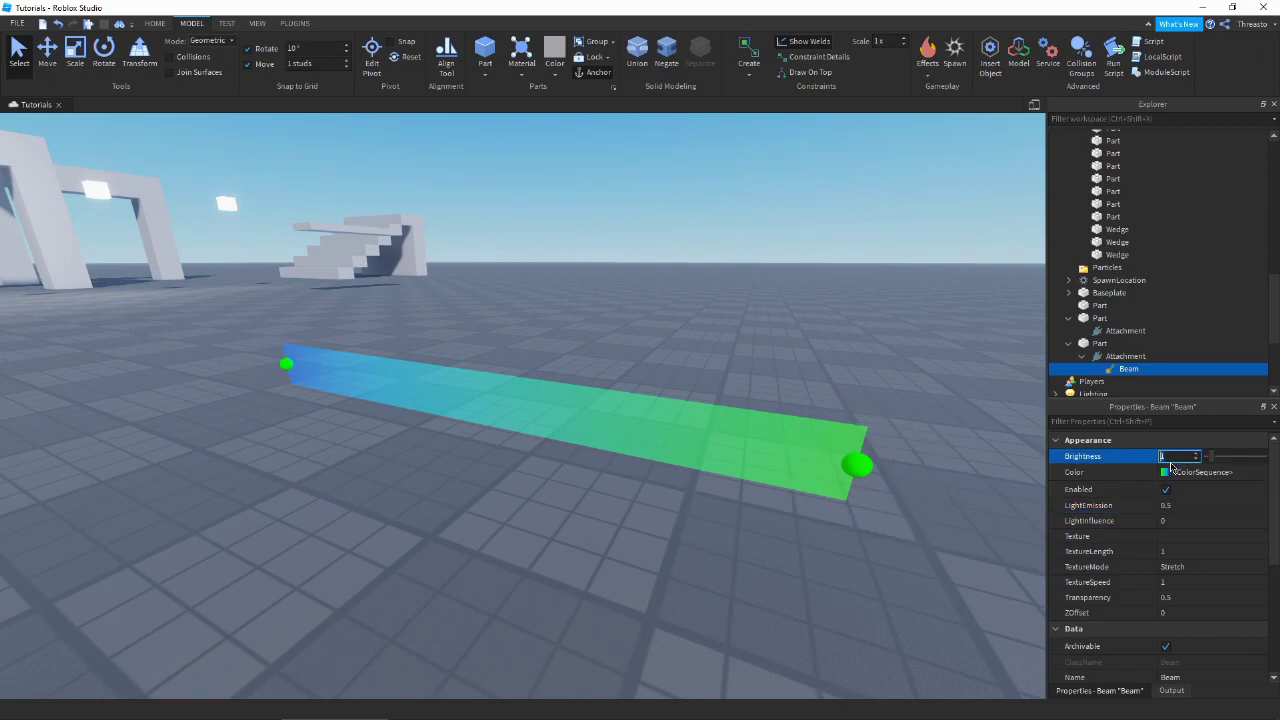
click(1190, 506)
click(1199, 459)
key(BackSpace)
text(3)
key(Return)
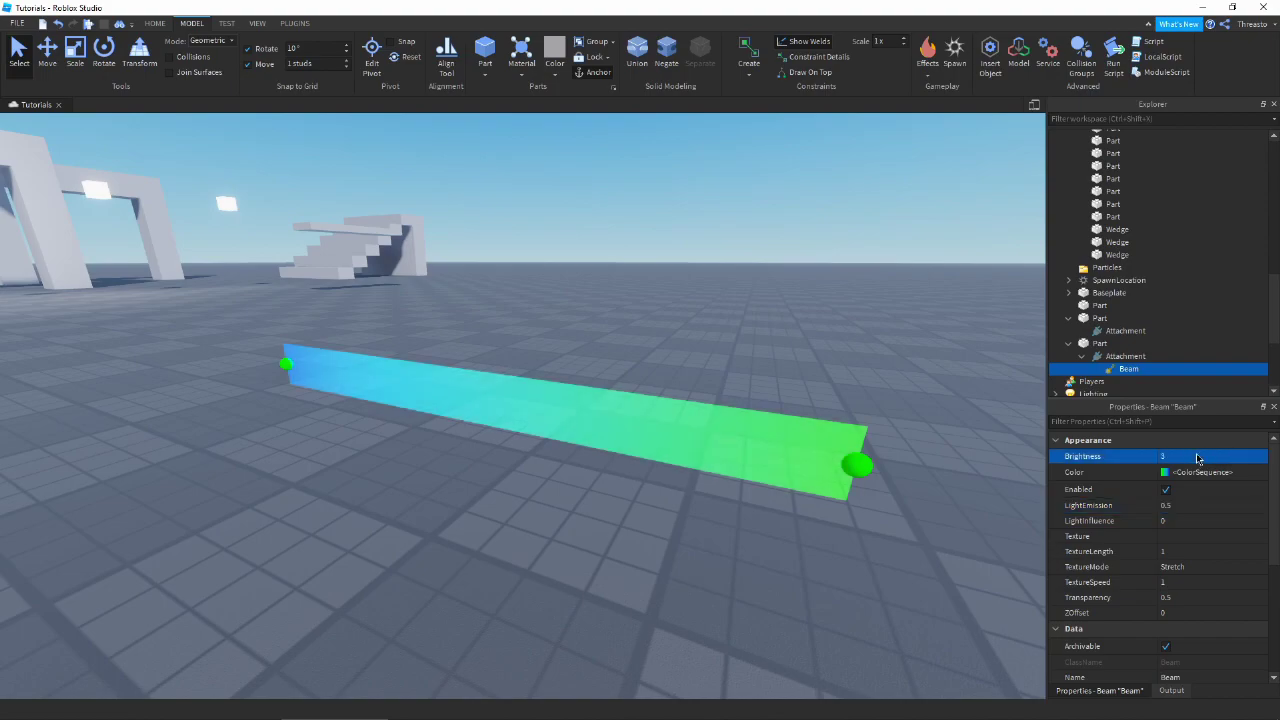
Step: Raise the beam's Brightness to 5 and deselect the beam to check its look
click(1197, 458)
text(5)
key(Return)
click(814, 564)
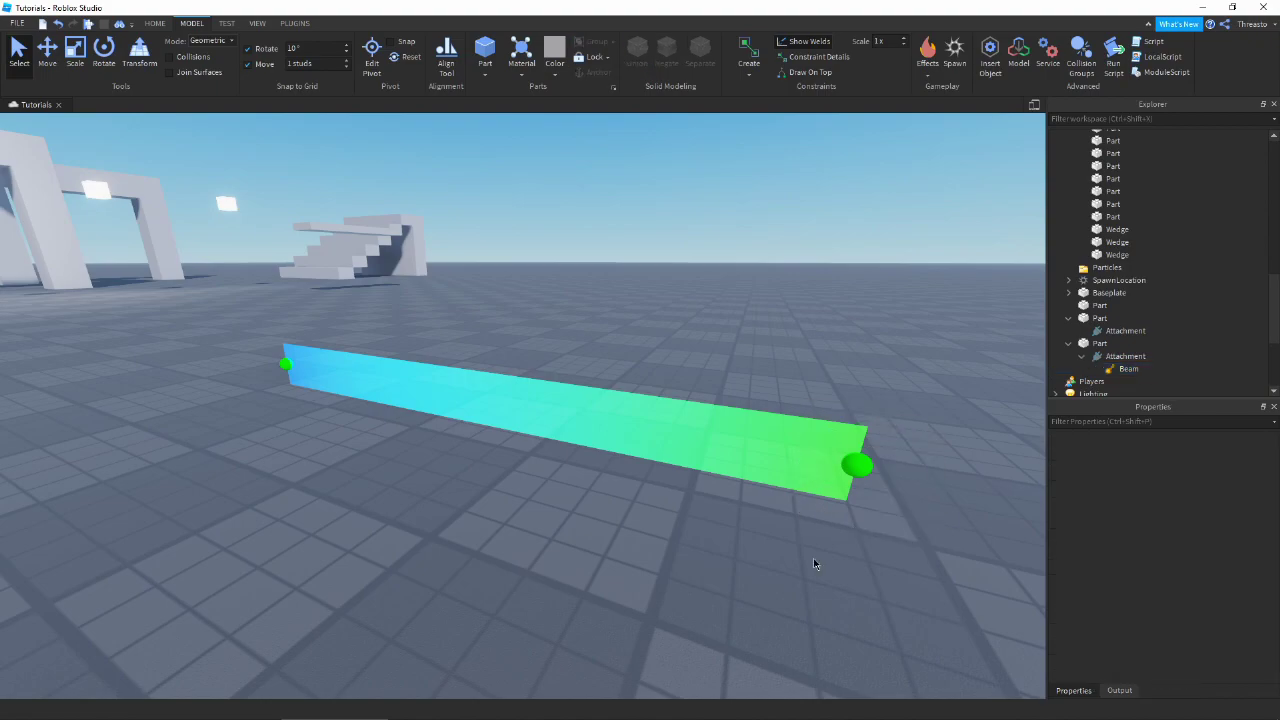
right_drag(814, 564, 814, 564)
key(d)
key(s)
key(q)
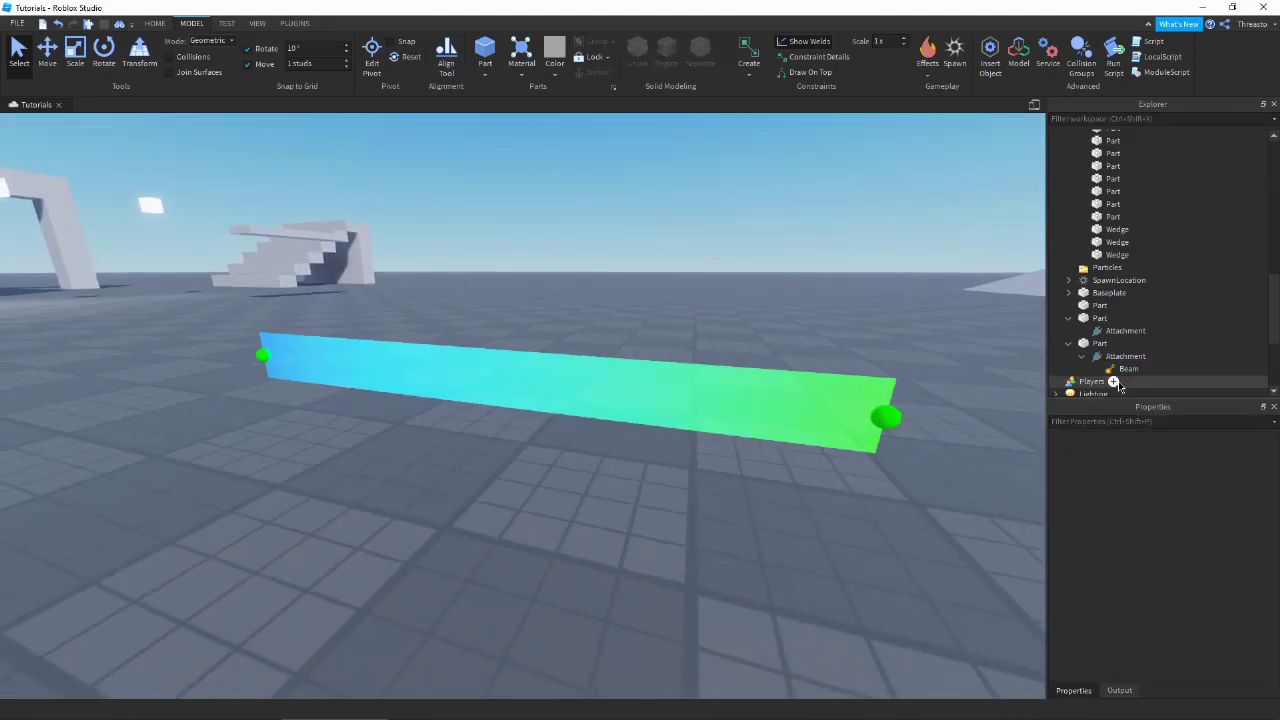
Step: Select the beam again, set its LightEmission to 1 and check the glow
click(1129, 369)
click(1207, 505)
text(1)
key(Return)
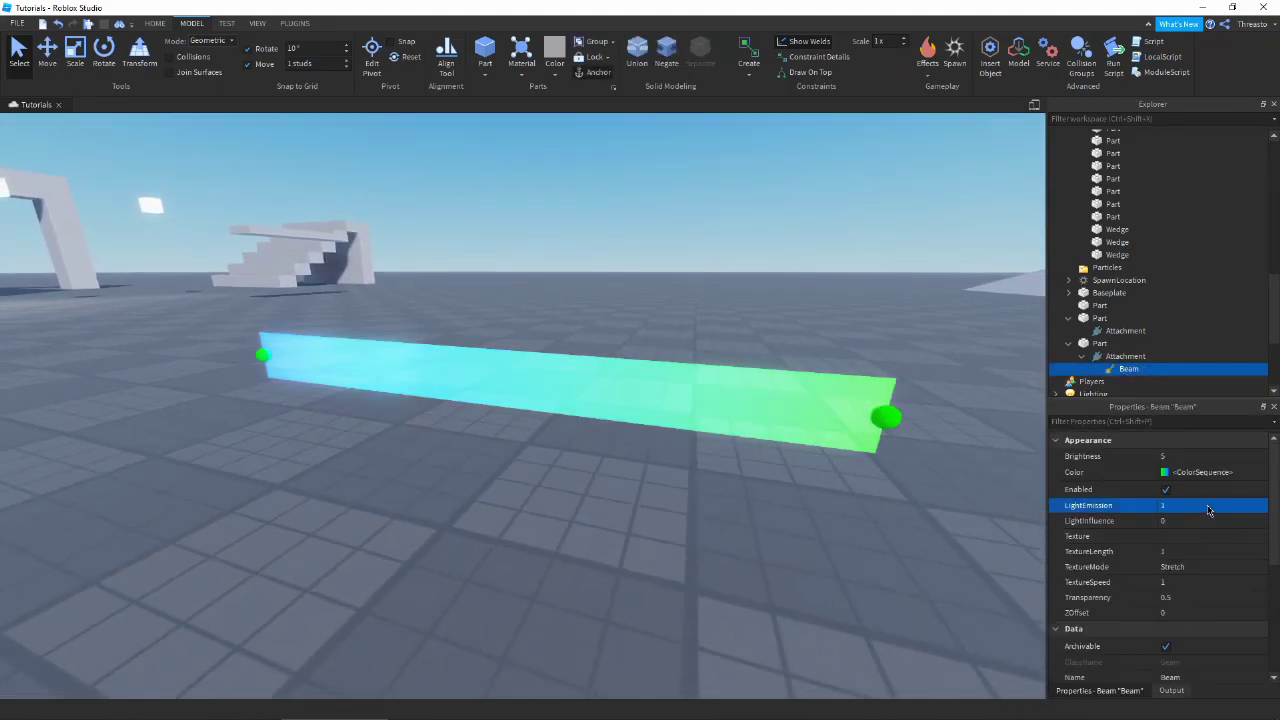
key(d)
right_drag(897, 529, 897, 529)
key(a)
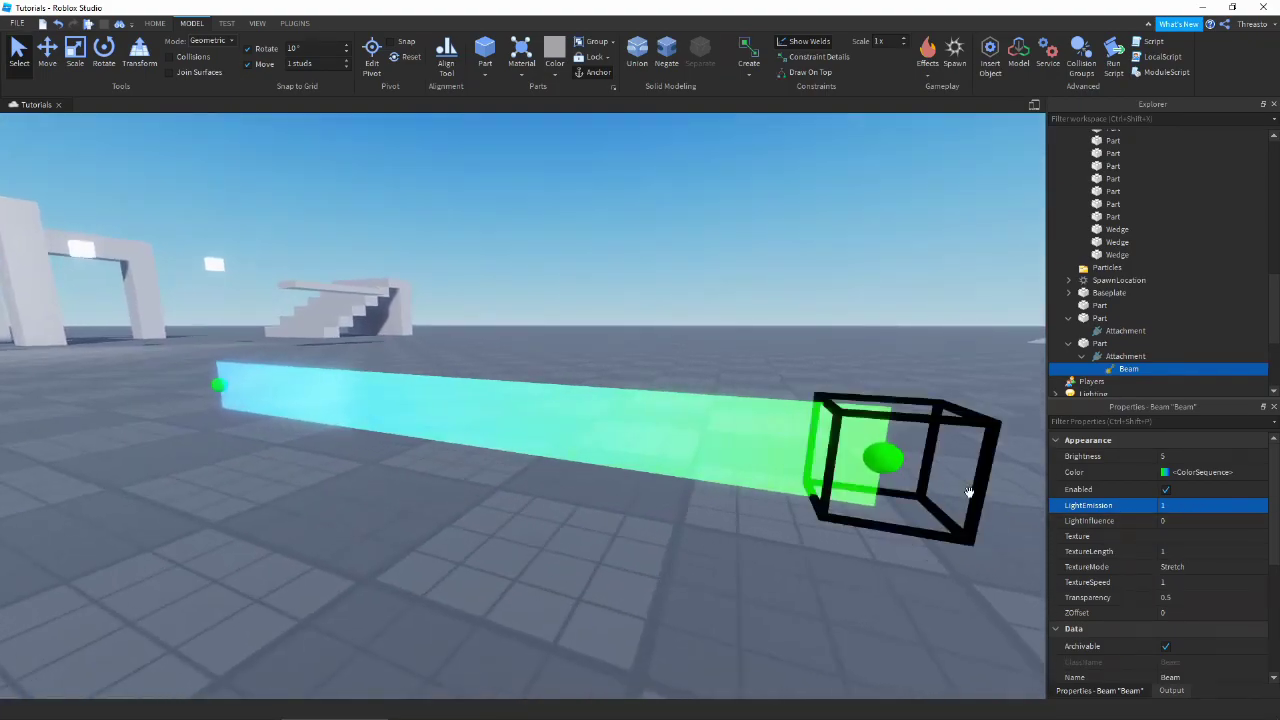
key(s)
Step: Try a Brightness of 100 on the beam and undo it
click(1192, 457)
text(100)
key(Return)
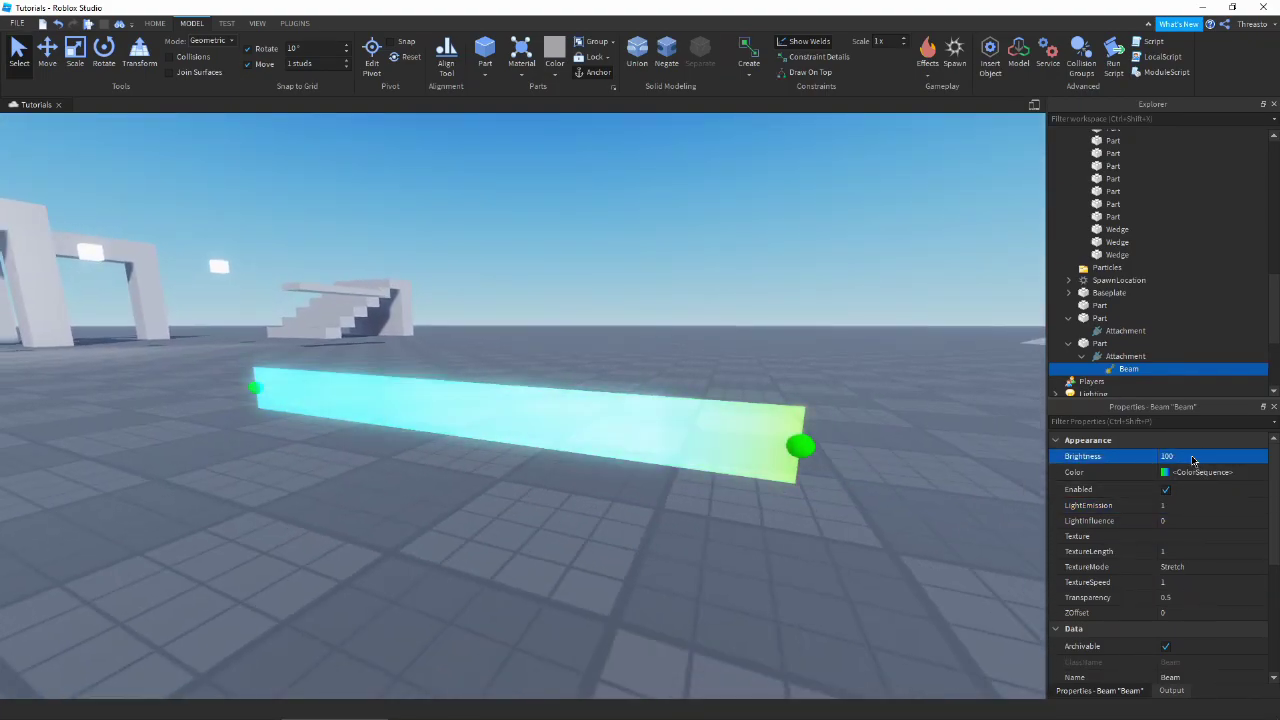
key(a)
right_drag(603, 508, 603, 508)
key(ctrl+z)
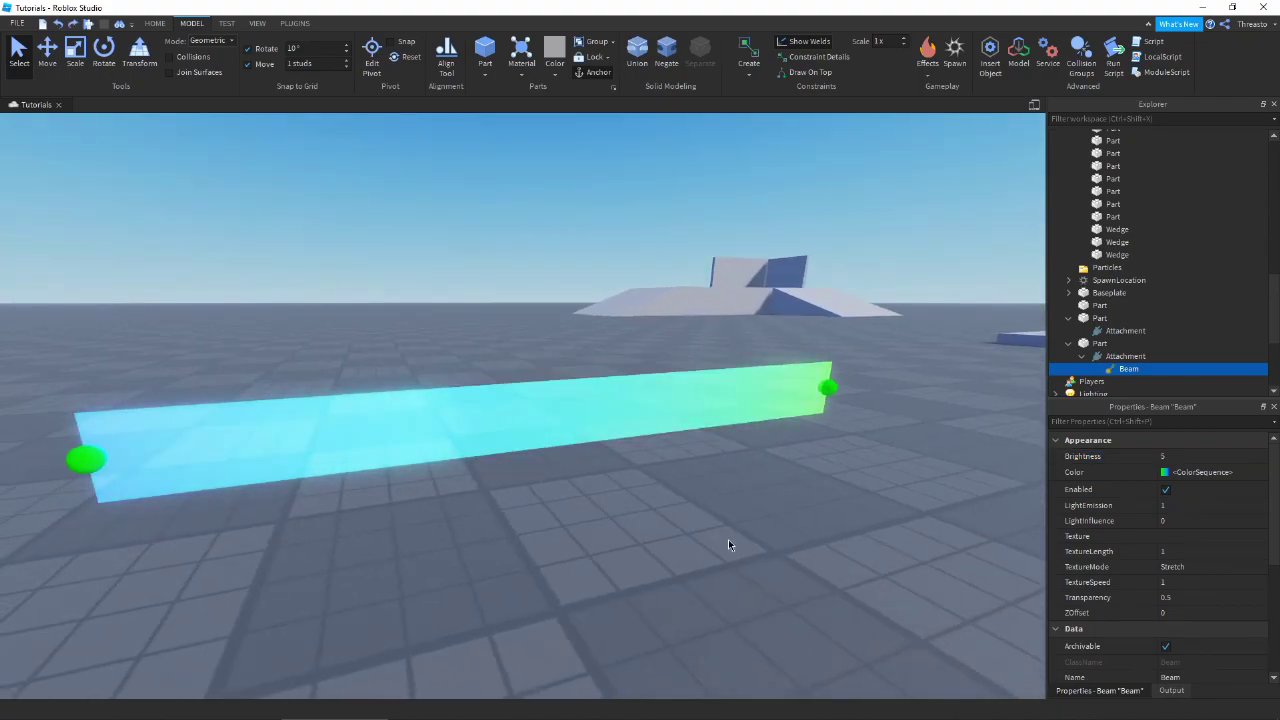
Step: Undo the beam's last LightEmission change, view it from the other side and try a LightInfluence of 1
key(ctrl+z)
right_drag(758, 563, 758, 563)
key(d)
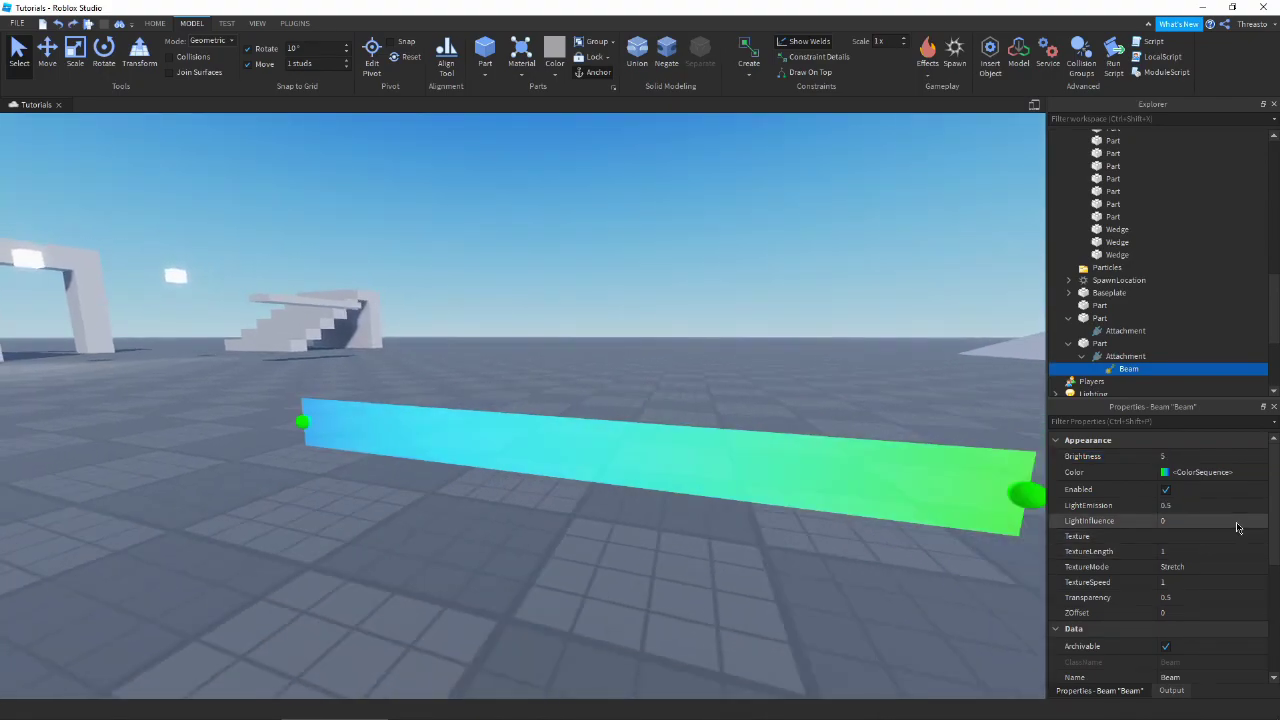
click(1237, 525)
text(1)
Step: Set the beam's LightEmission to 1 and its LightInfluence to 0
click(1218, 496)
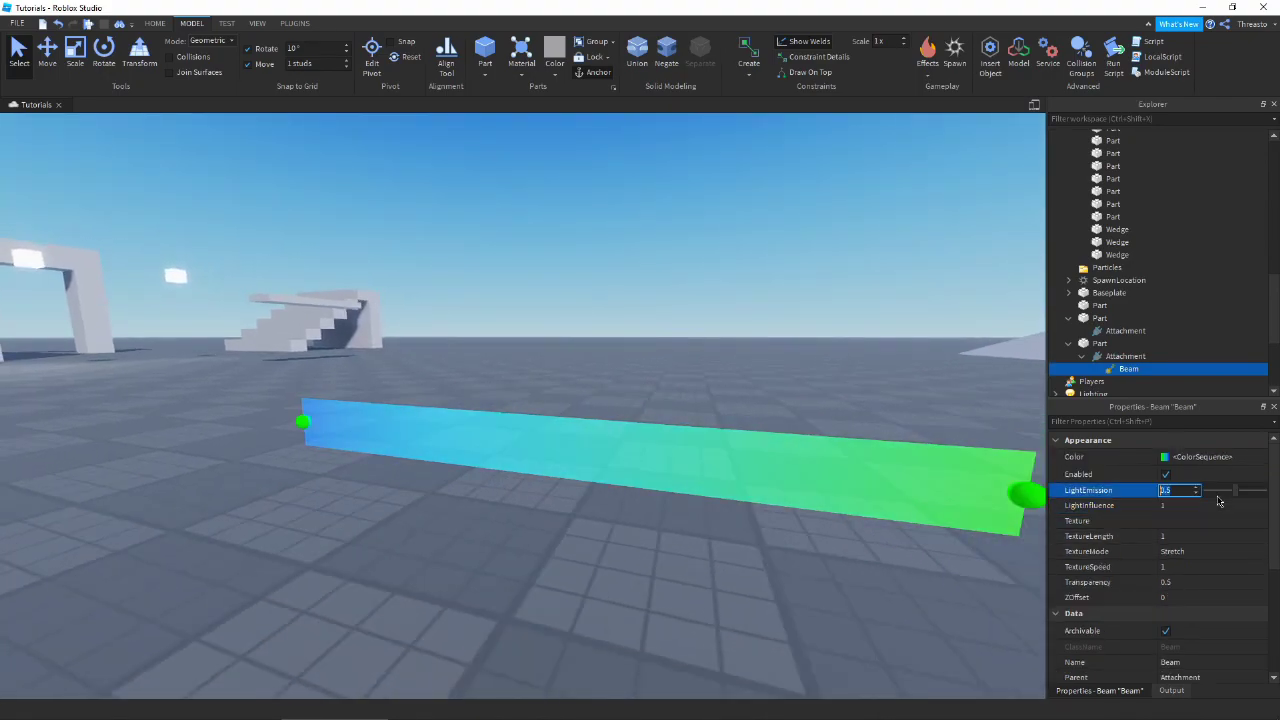
text(1)
key(Return)
click(1181, 507)
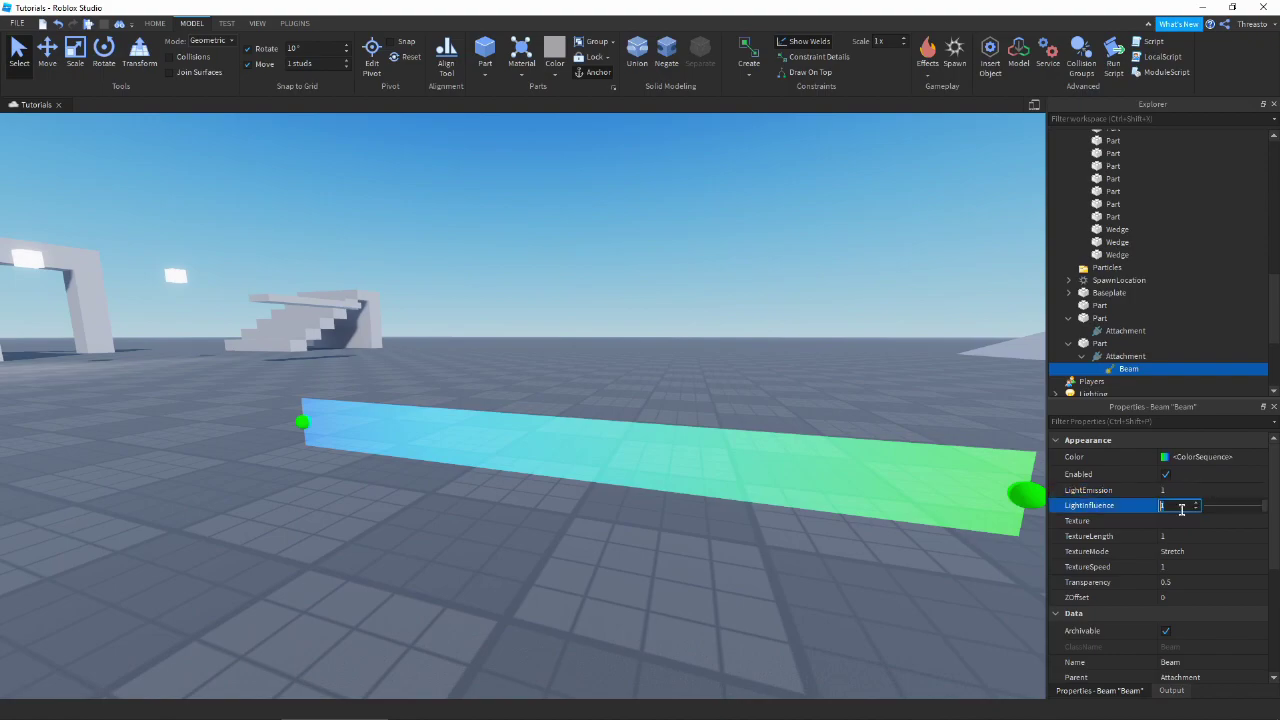
key(BackSpace)
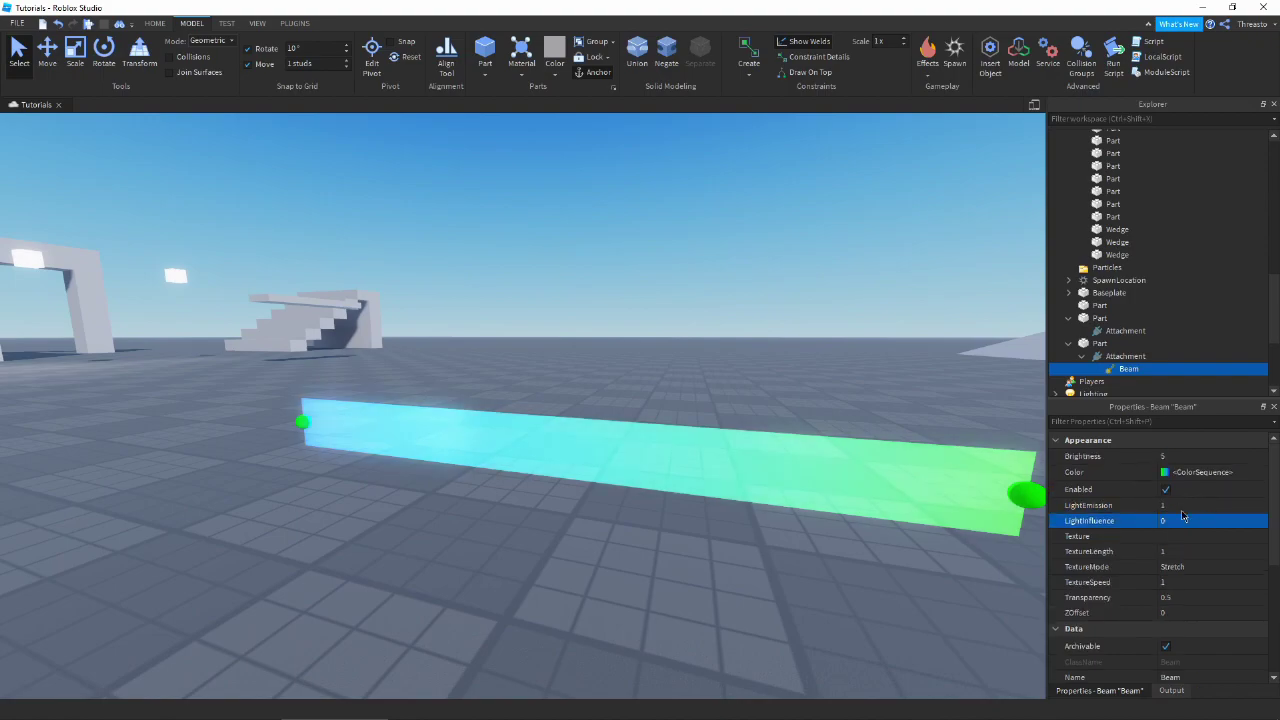
Step: Lower the beam's Brightness to 2, check its look, and reduce it further to 1
click(1204, 461)
key(BackSpace)
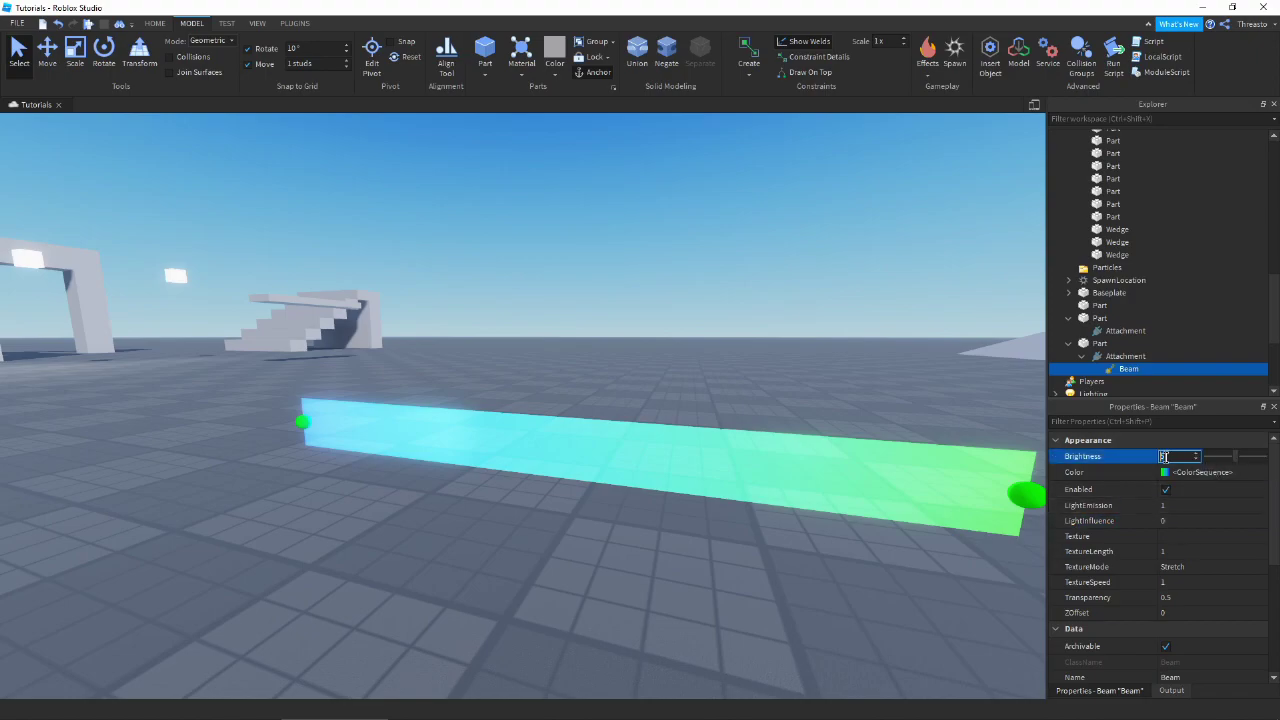
text(1)
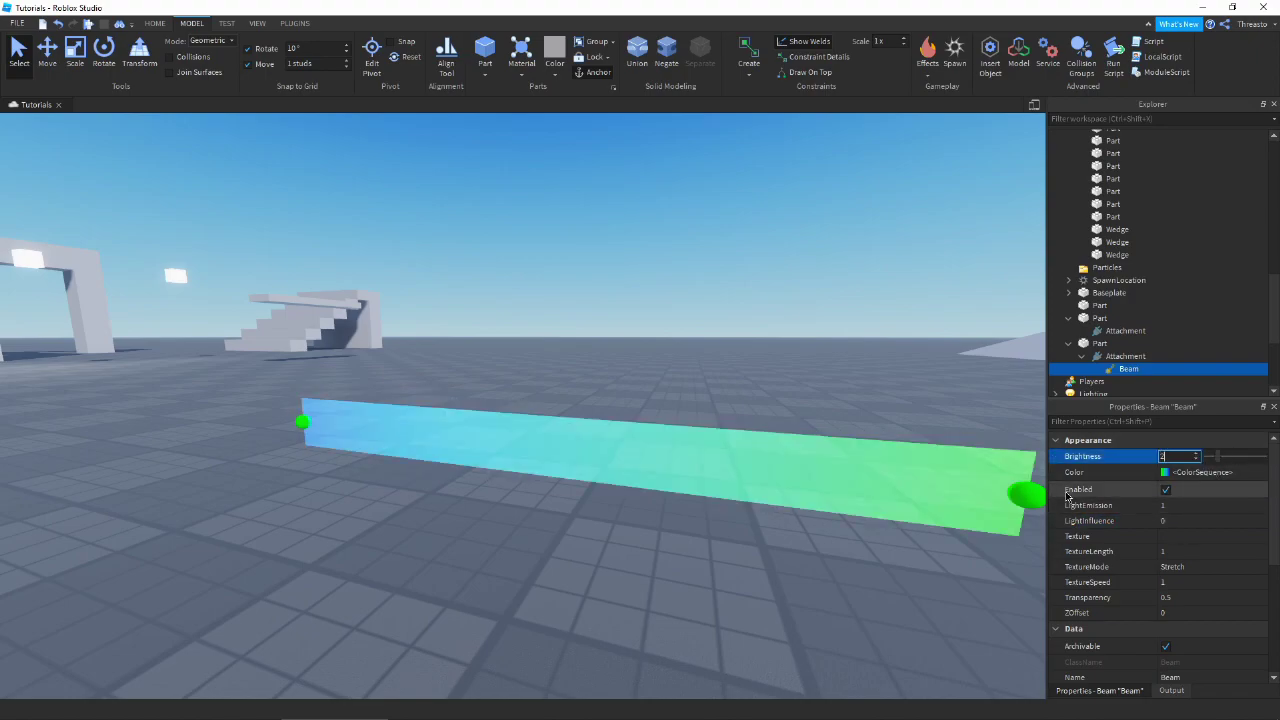
right_drag(486, 478, 514, 564)
key(d)
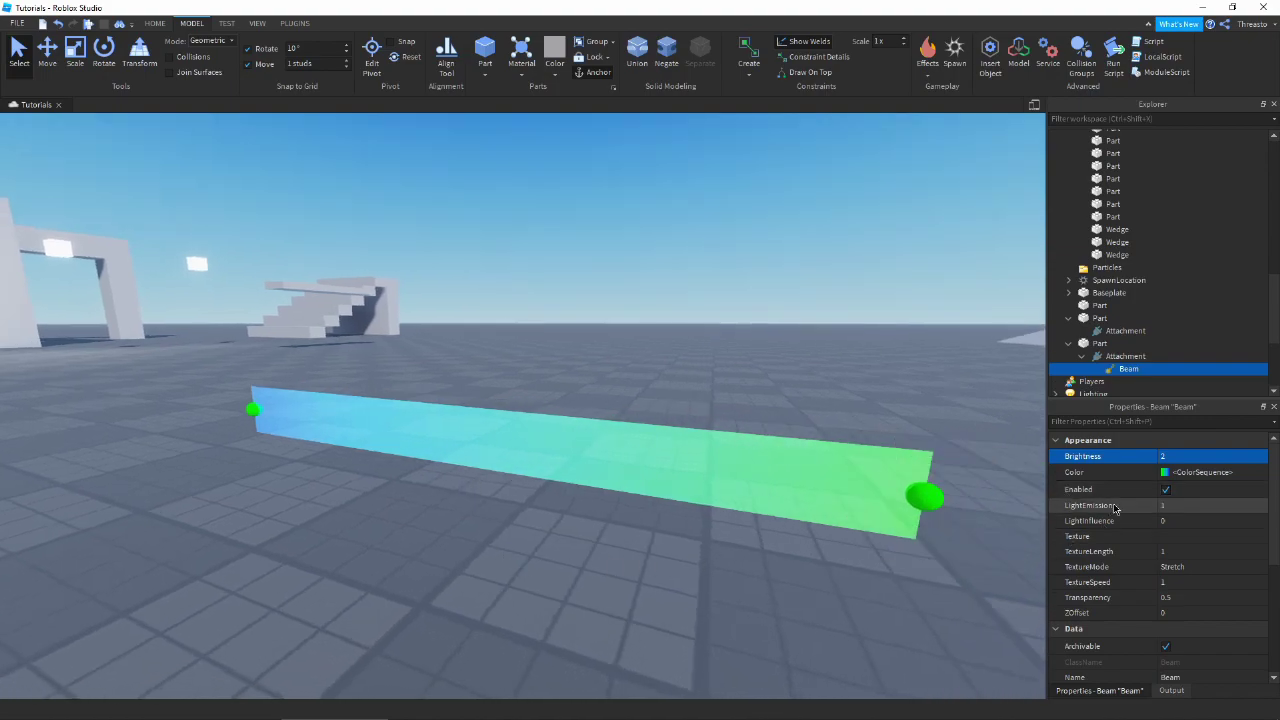
click(1184, 460)
text(1)
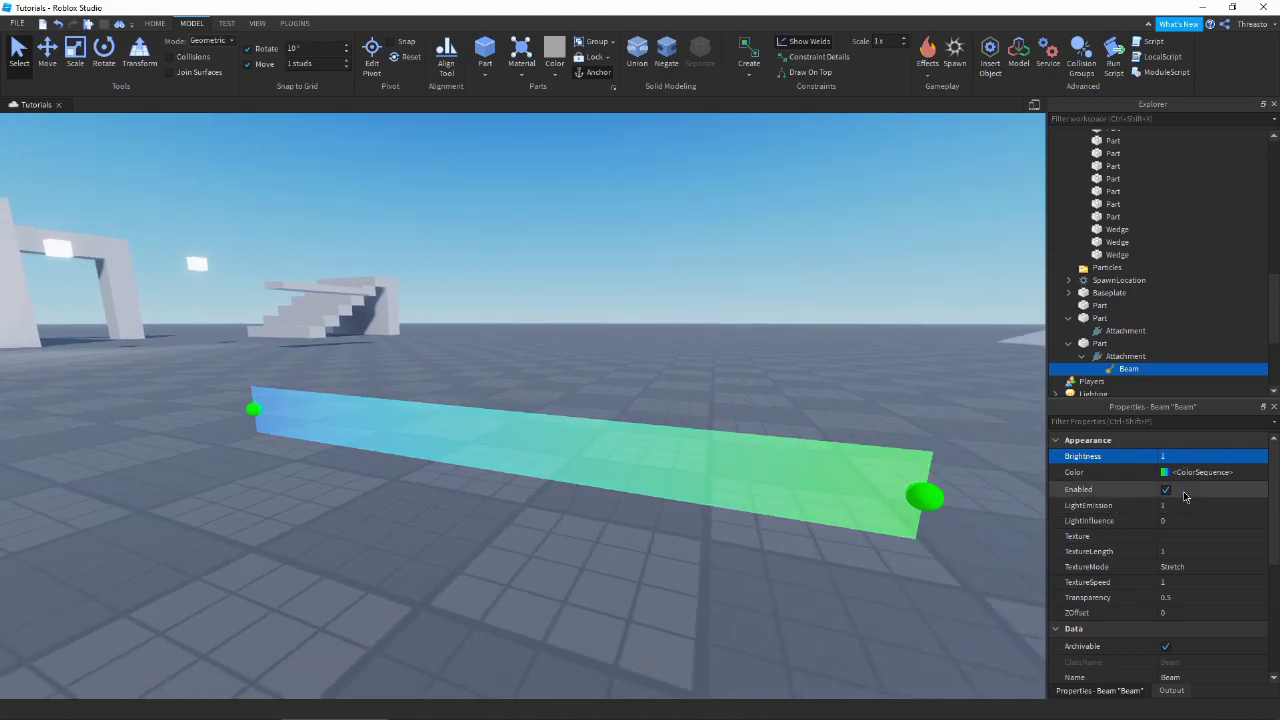
Step: View the images available for the beam's Texture and deselect the beam
scroll(1186, 555, down, 1)
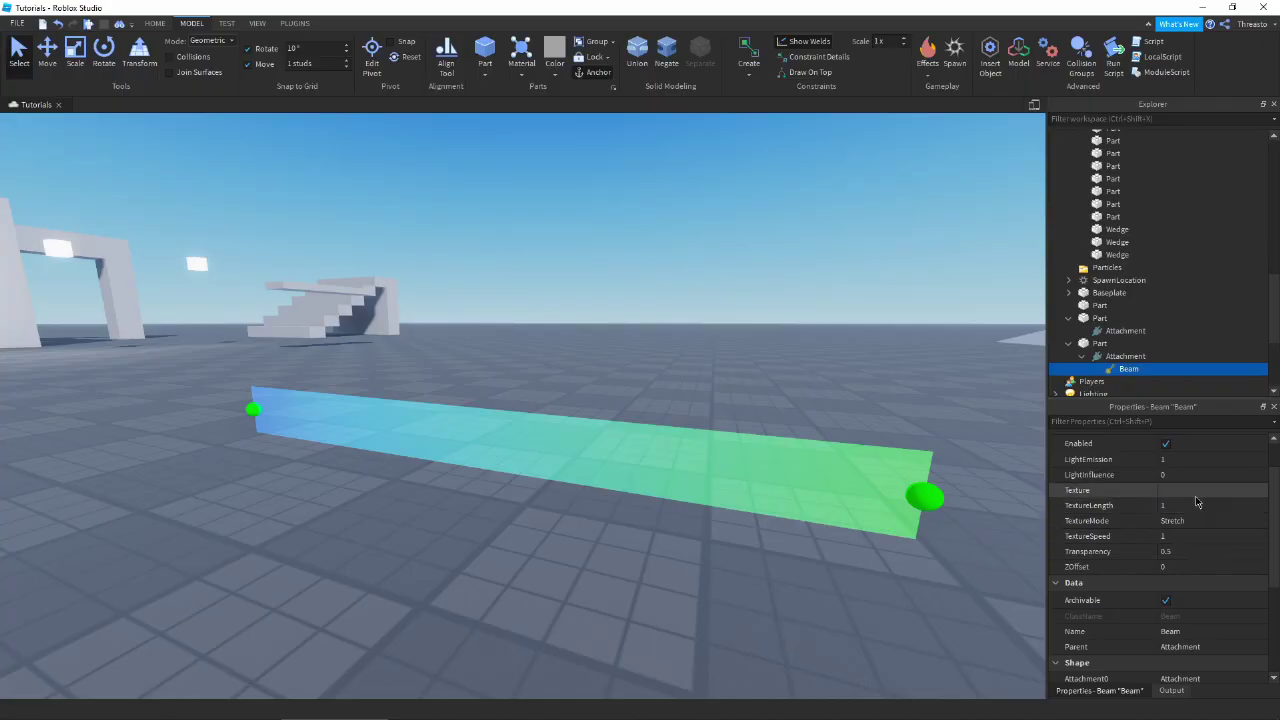
click(1177, 490)
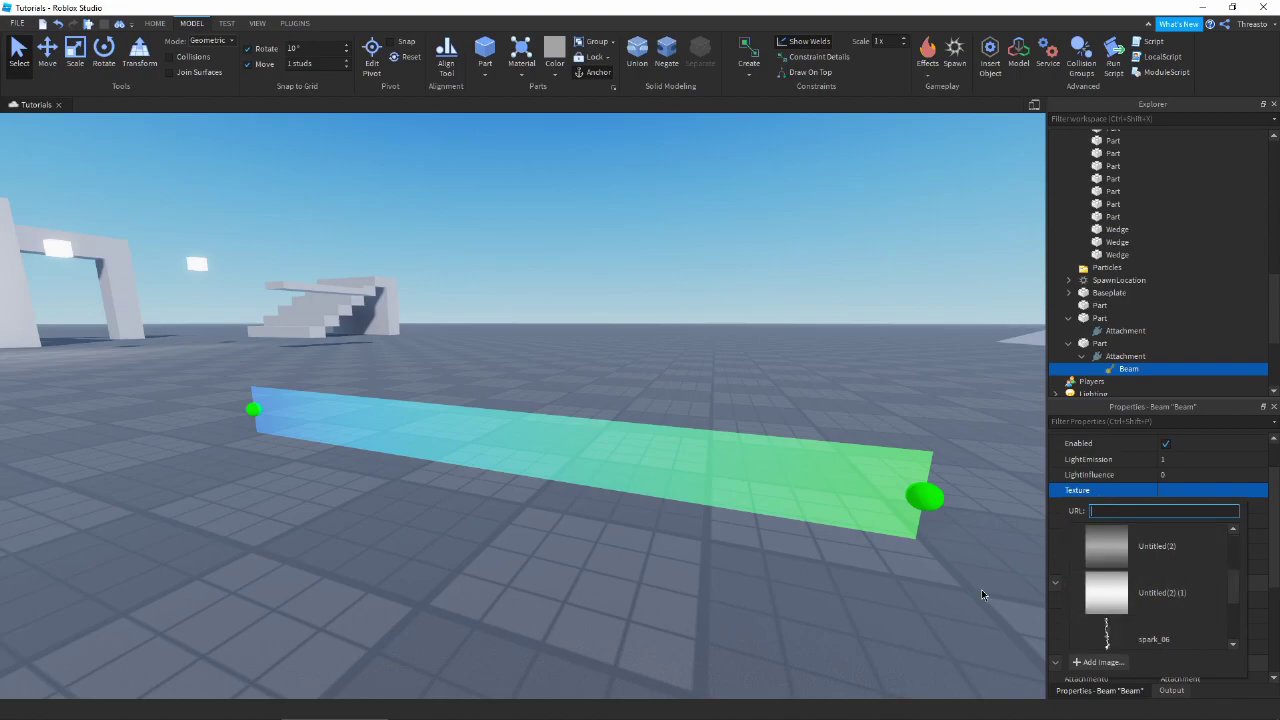
click(570, 212)
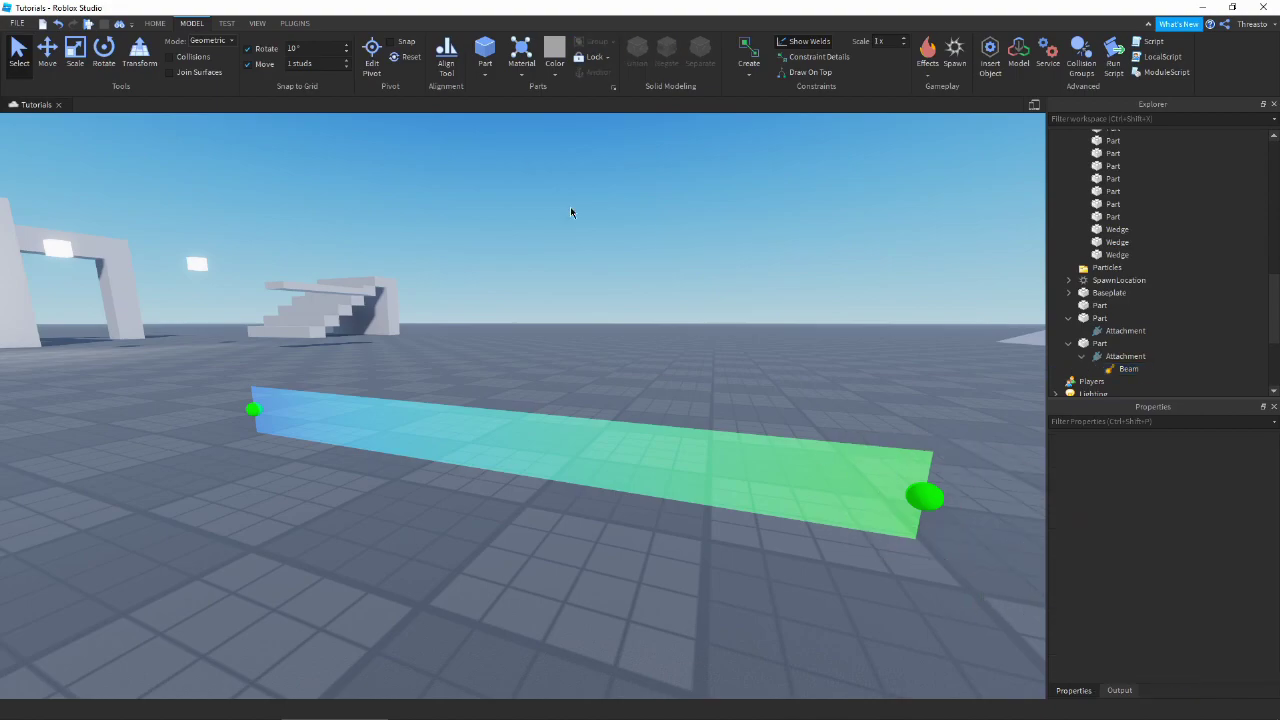
Step: Copy the asset ID of the GRADIENT image with a white centre and dark edges from the Toolbox, and close the Toolbox
click(156, 23)
click(337, 55)
right_click(105, 466)
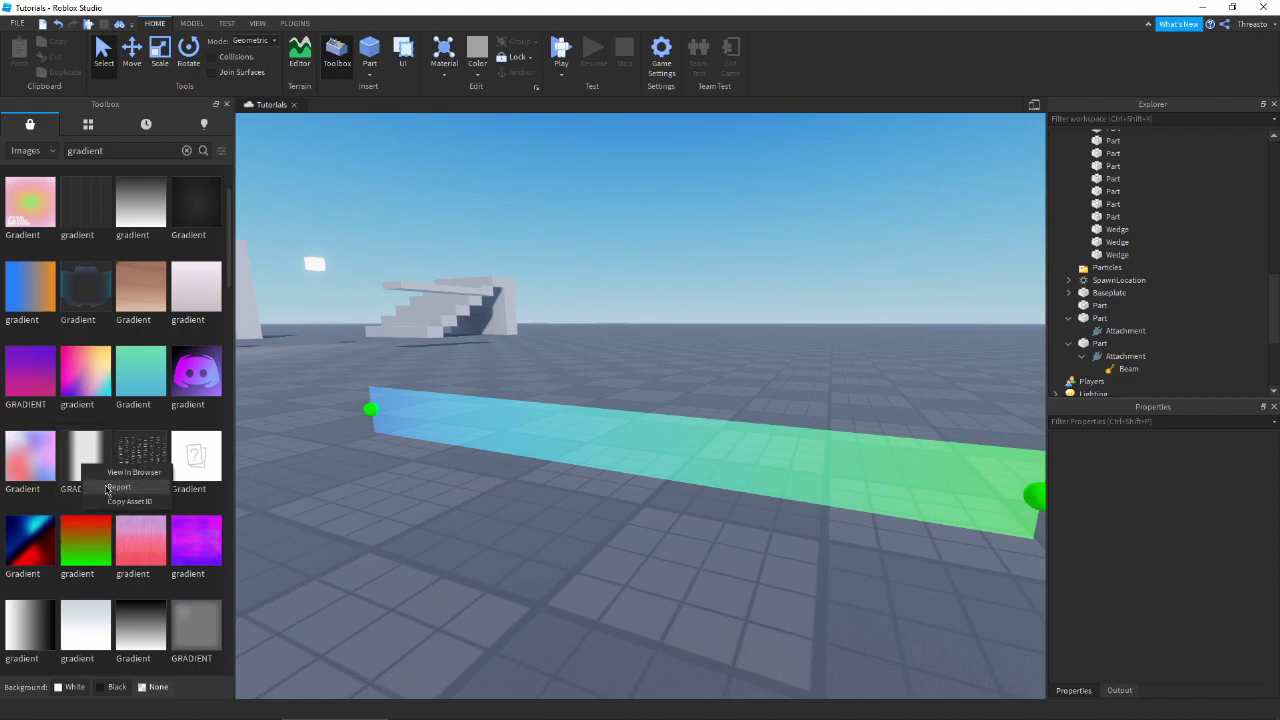
click(128, 501)
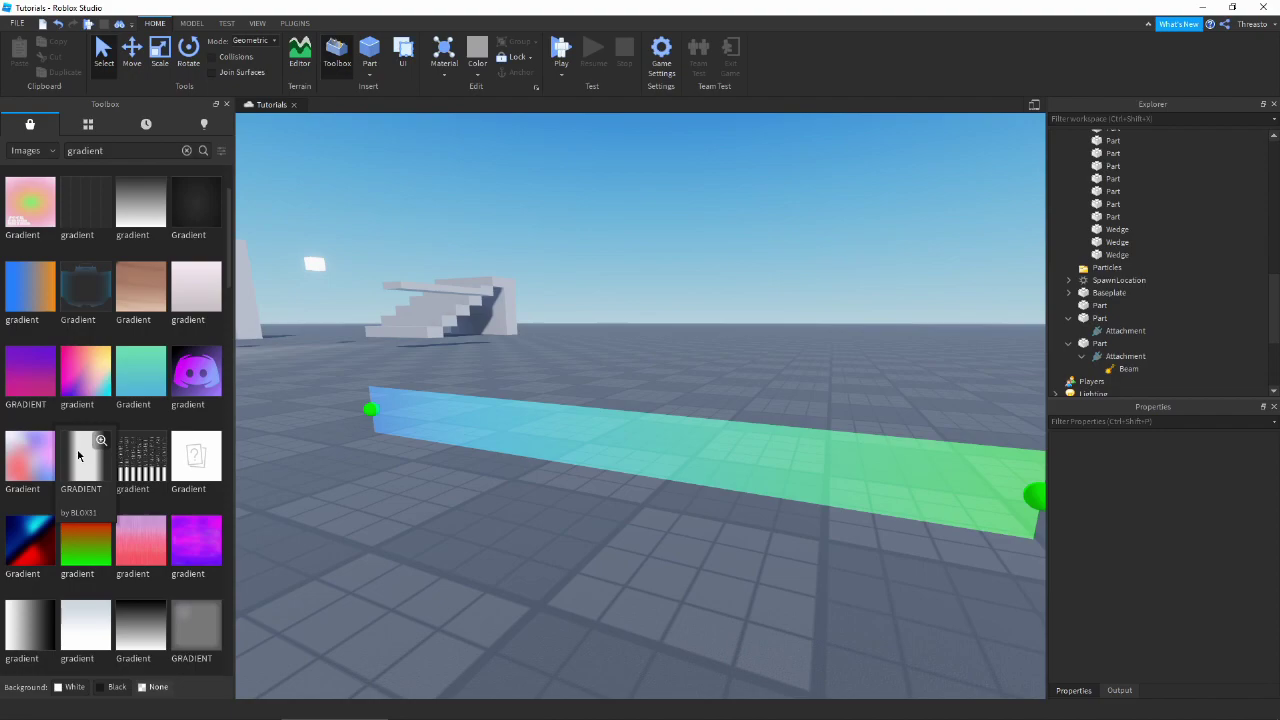
right_drag(480, 352, 583, 375)
key(a)
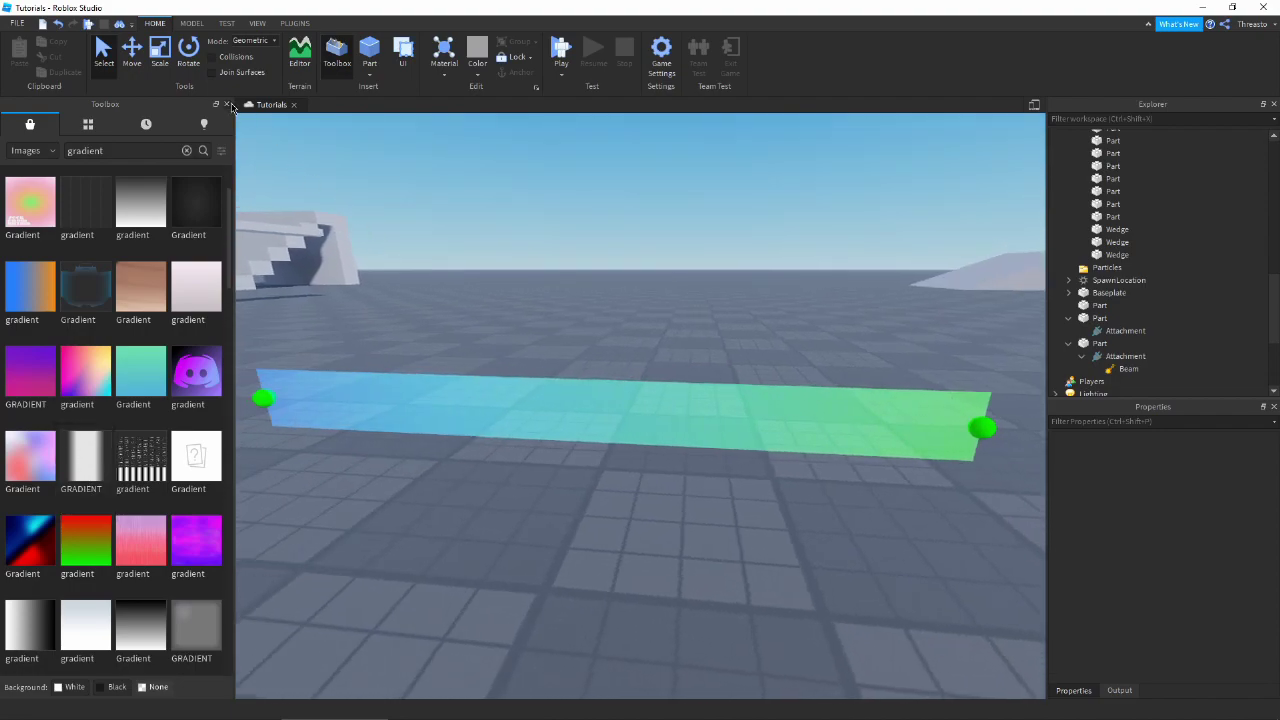
click(228, 104)
Step: Apply the copied gradient asset ID as the beam's Texture and inspect the beam from several angles
click(1128, 369)
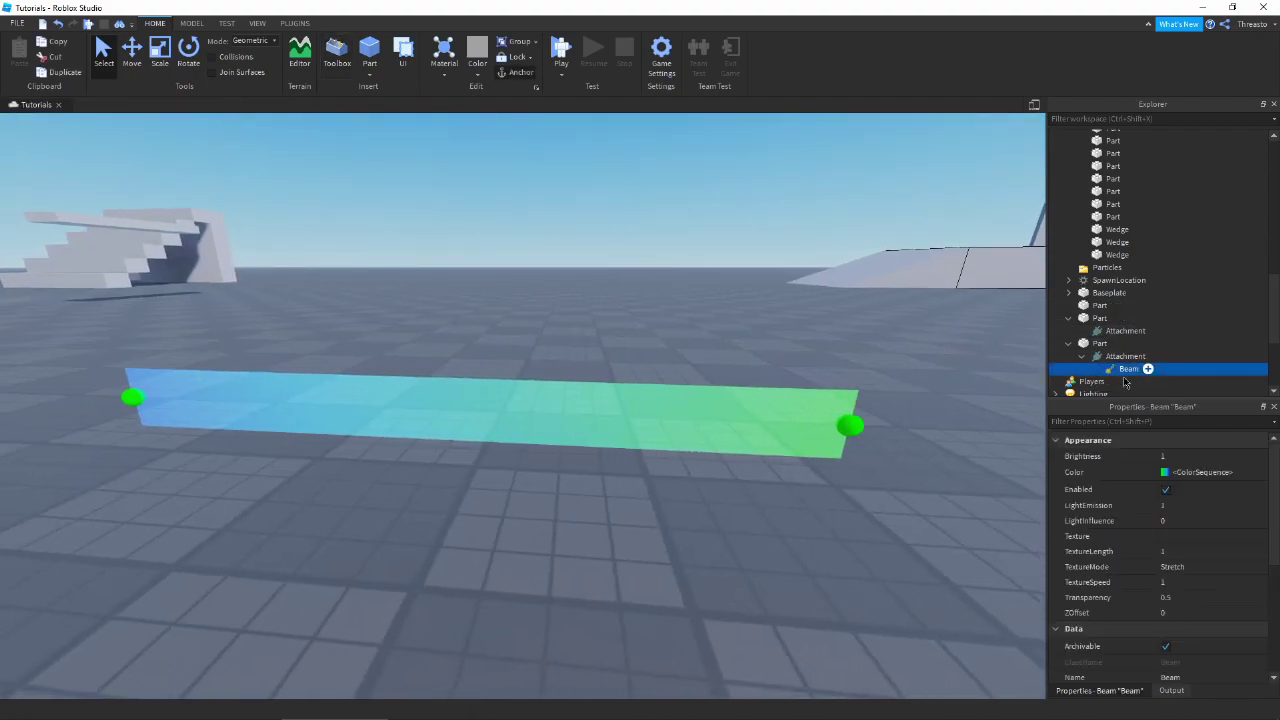
click(1210, 538)
key(ctrl+v)
key(Return)
key(w)
right_drag(871, 466, 709, 494)
key(a)
key(q)
key(d)
key(a)
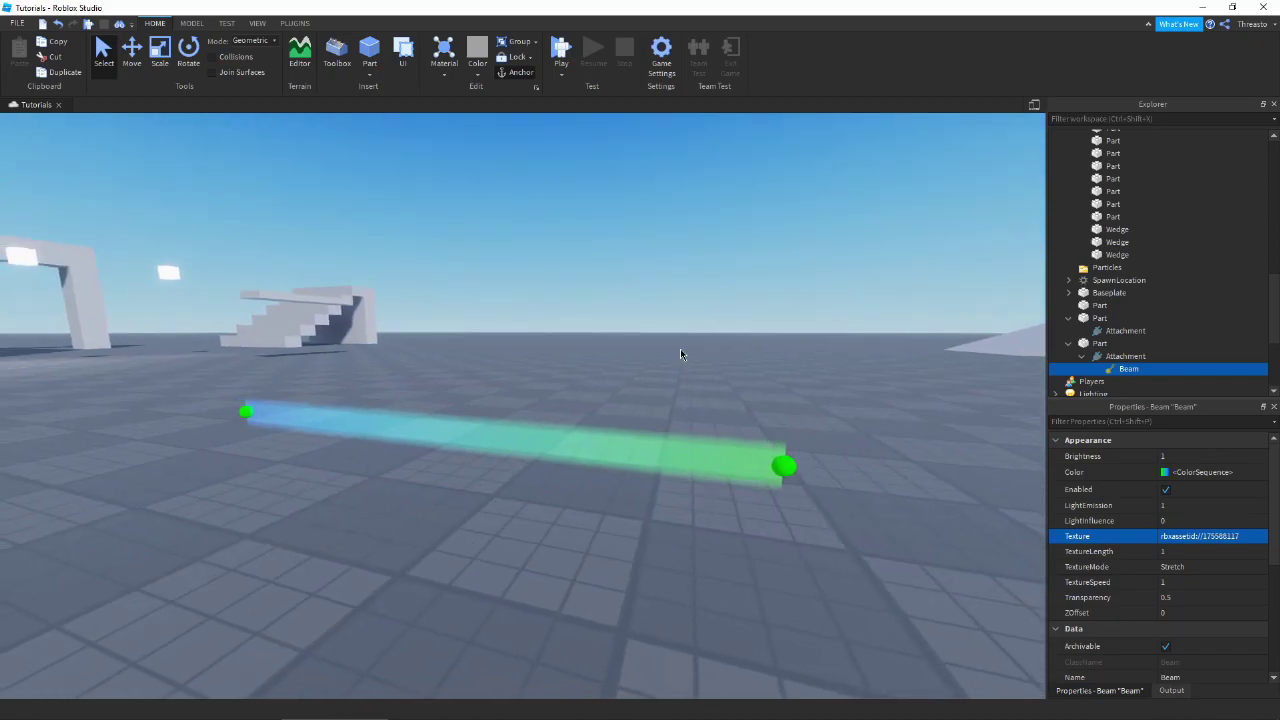
Step: Set the beam's TextureLength to 0.1 and take a brief look at the Toolbox images
click(1180, 556)
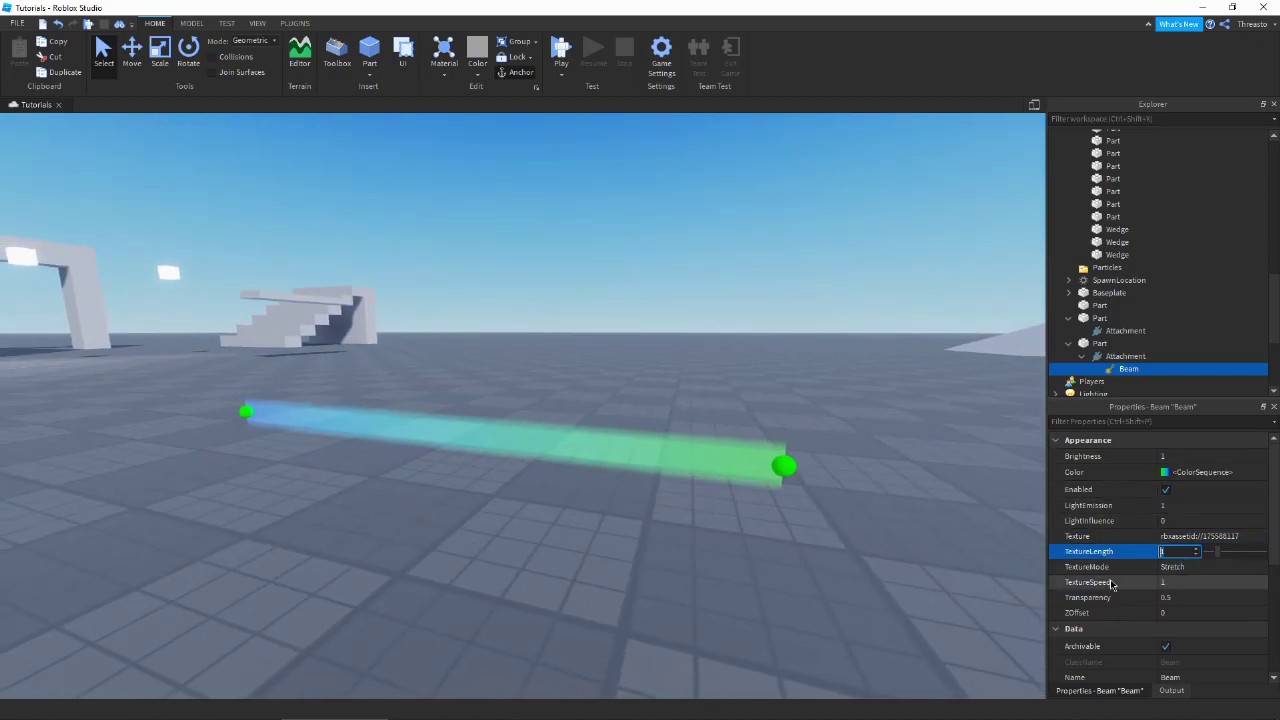
text(2)
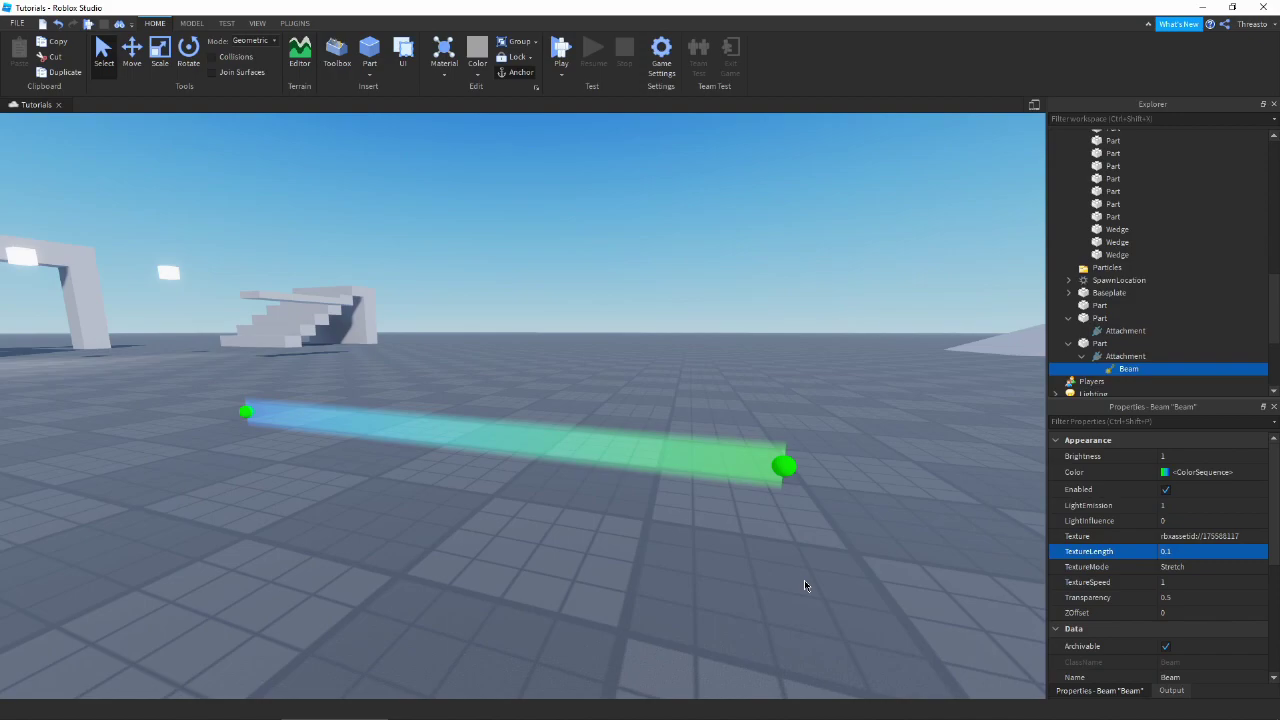
click(340, 64)
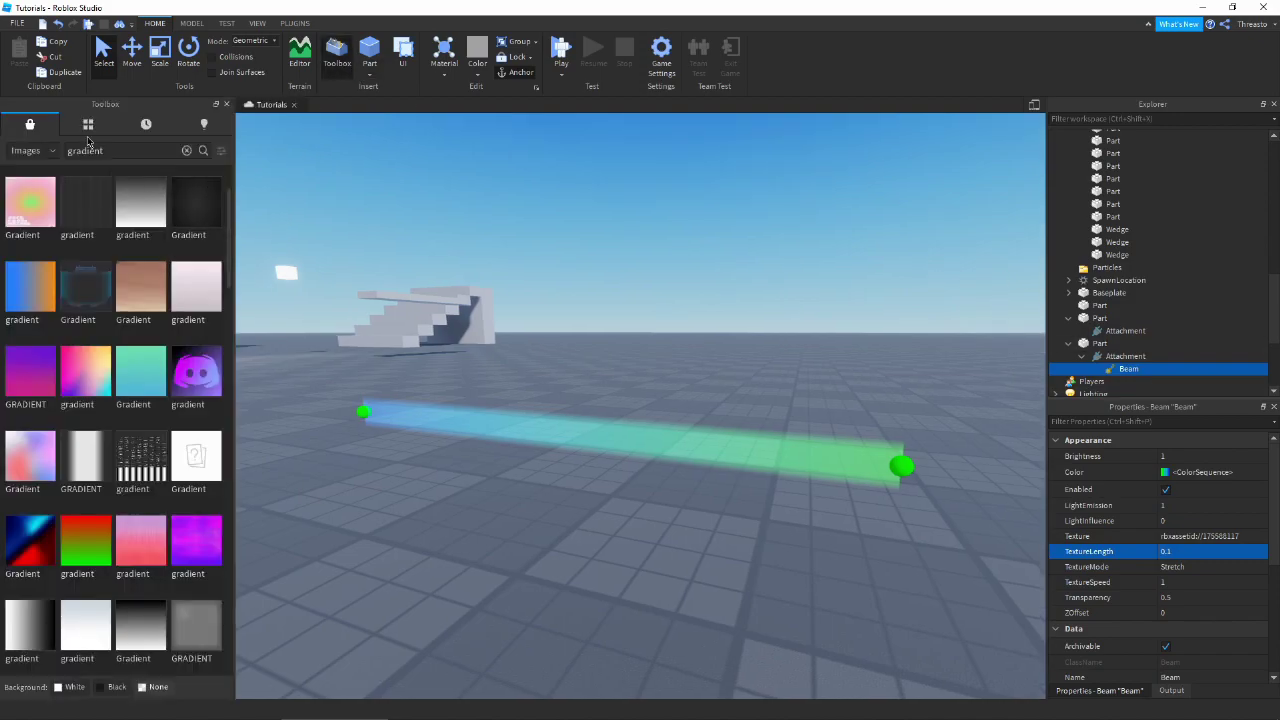
click(226, 104)
Step: Replace the beam's Texture with the spark_06 image and view it closer
click(1198, 536)
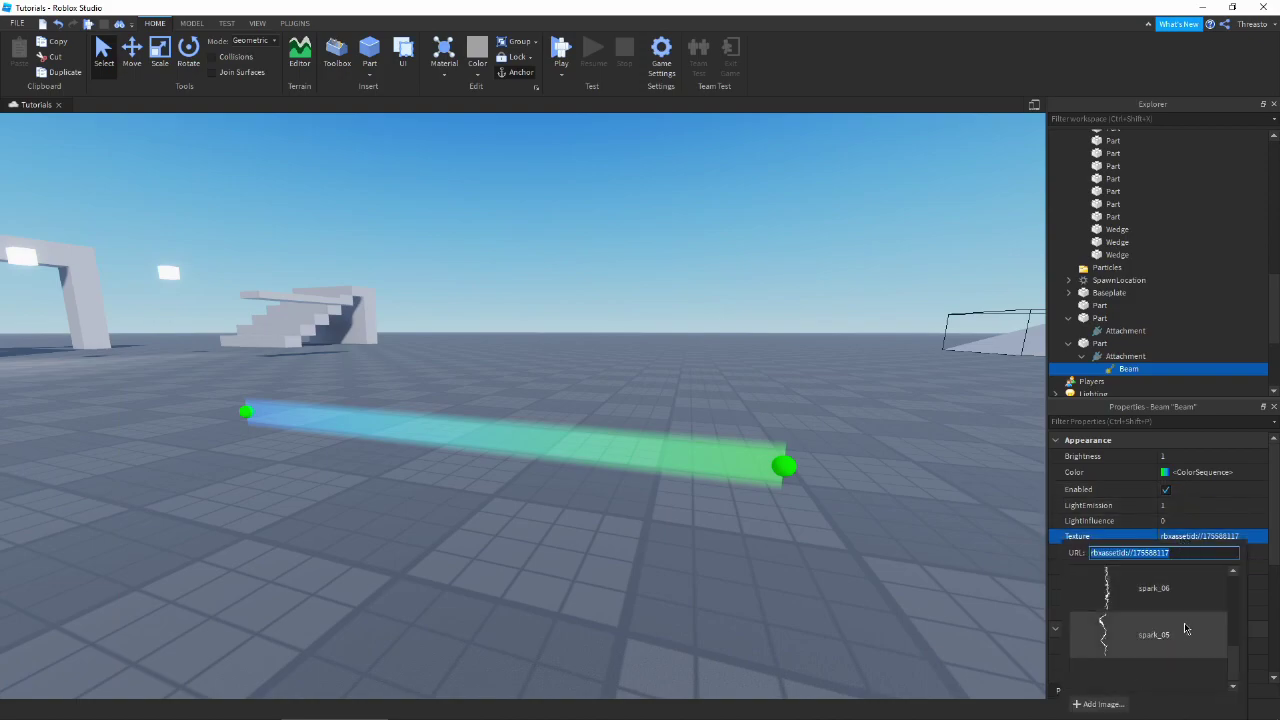
click(1147, 592)
key(w)
right_drag(832, 560, 832, 560)
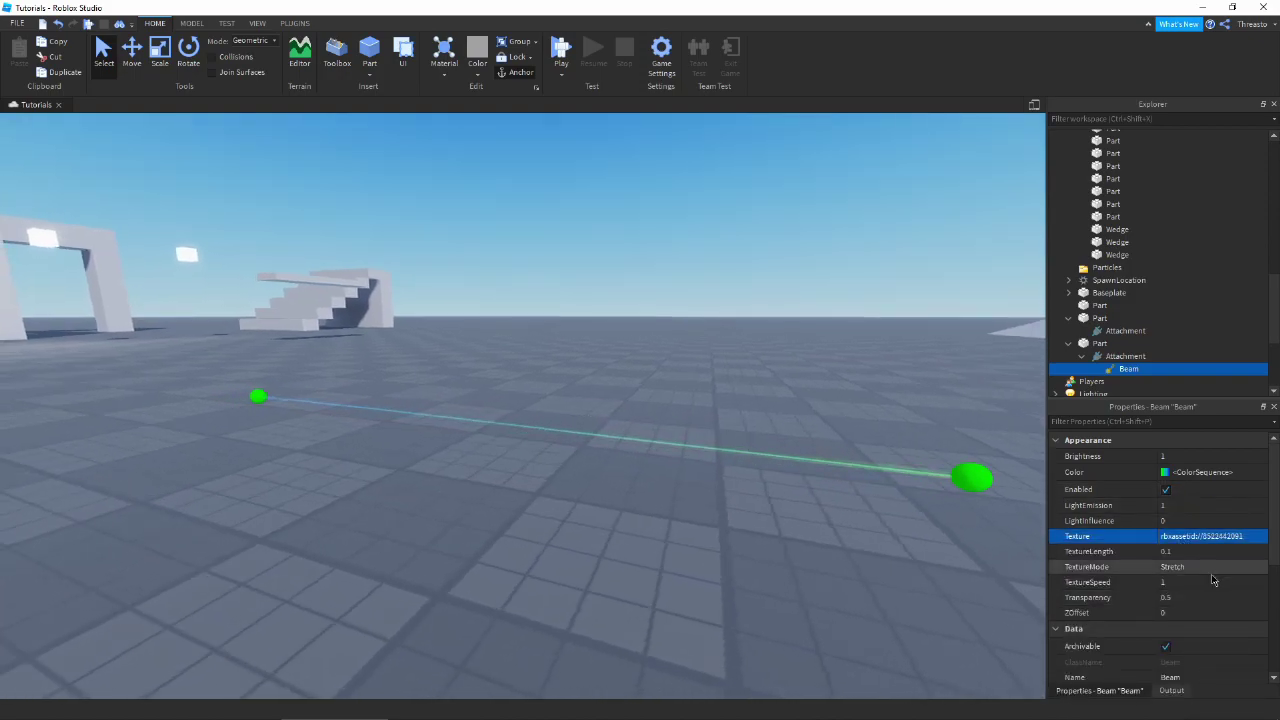
Step: Set the beam's TextureSpeed to 0 and try TextureLength values of 1 and 10
click(1182, 582)
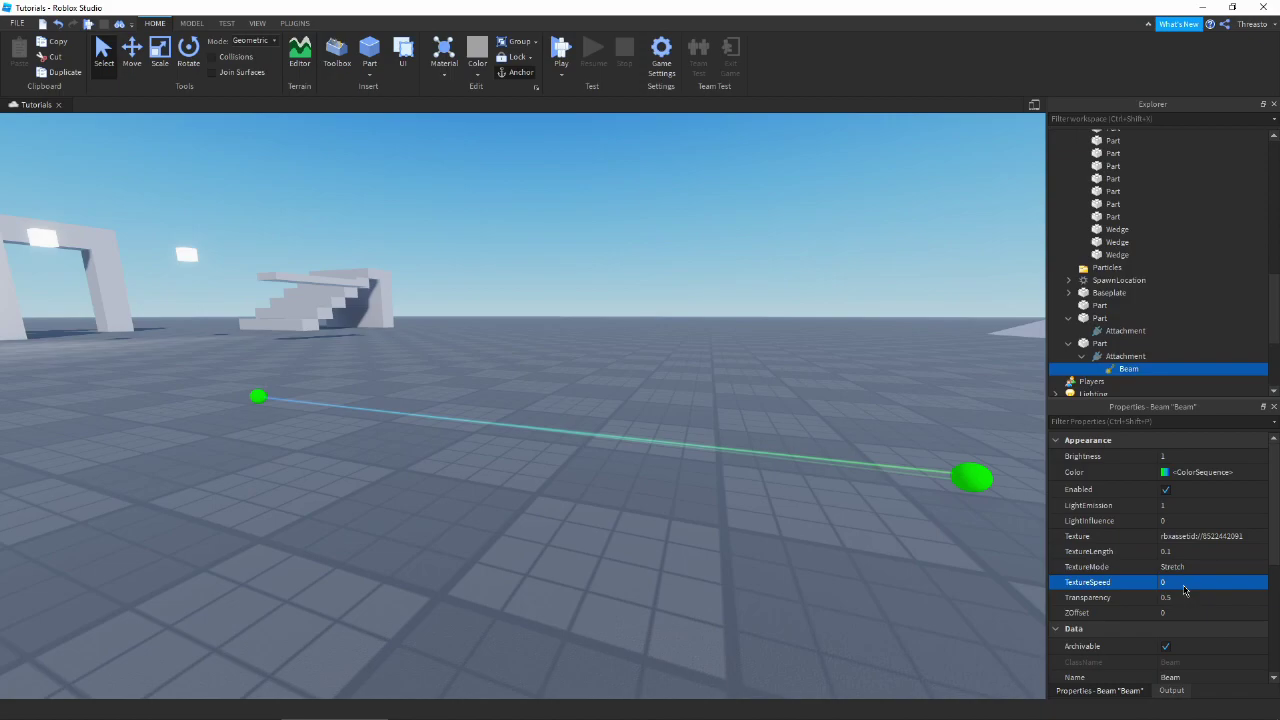
click(1207, 551)
text(1)
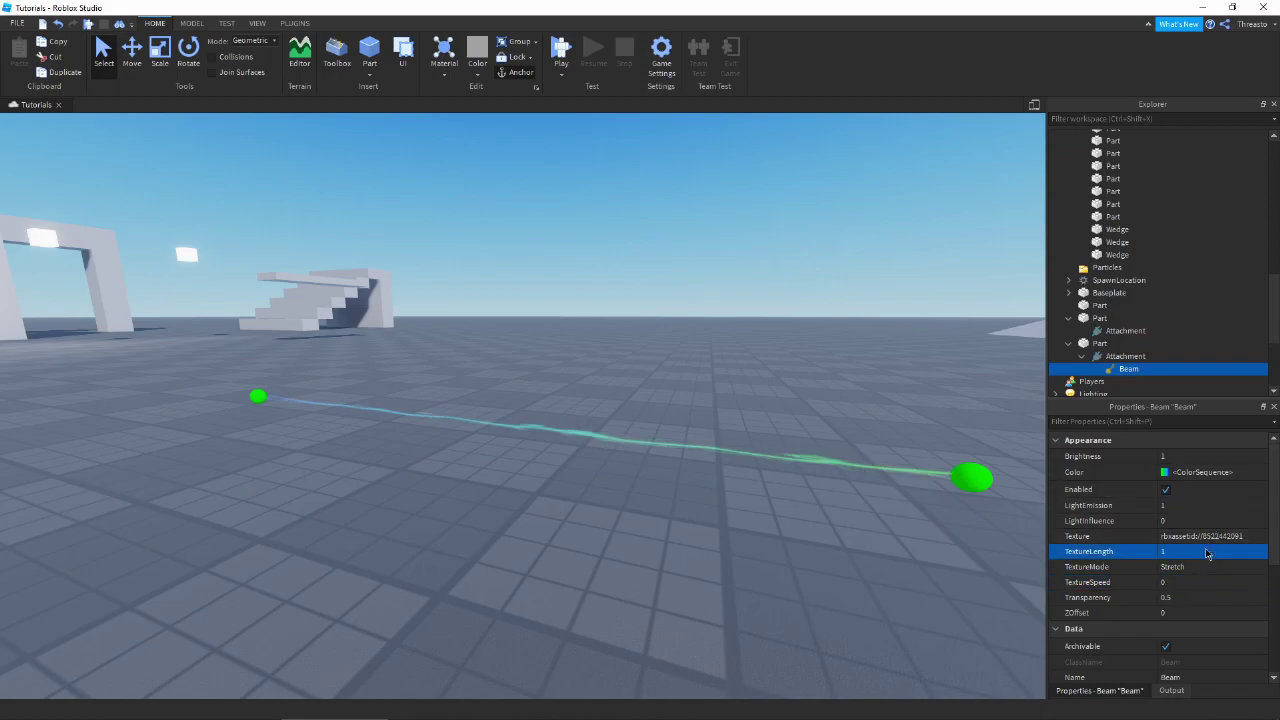
text(0)
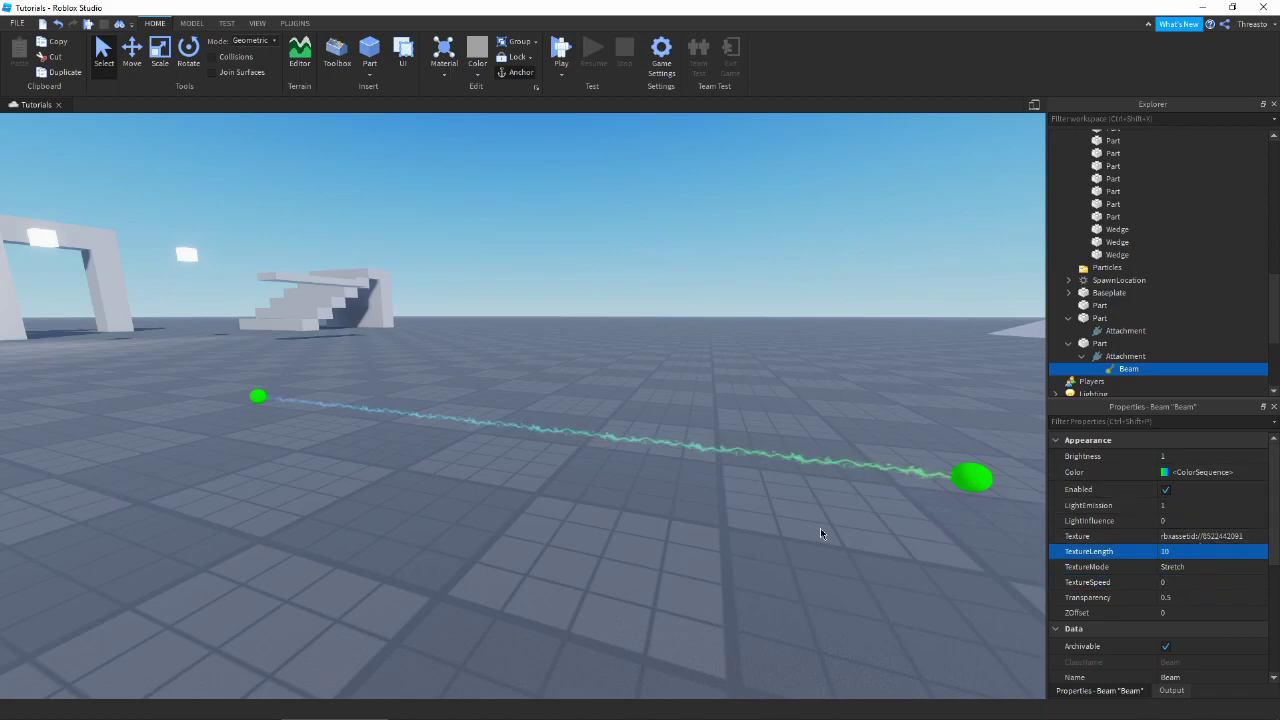
Step: Try TextureLength values of 20 and 30 on the beam up close, and return it to 1
text(w)
right_drag(821, 529, 821, 529)
text(20)
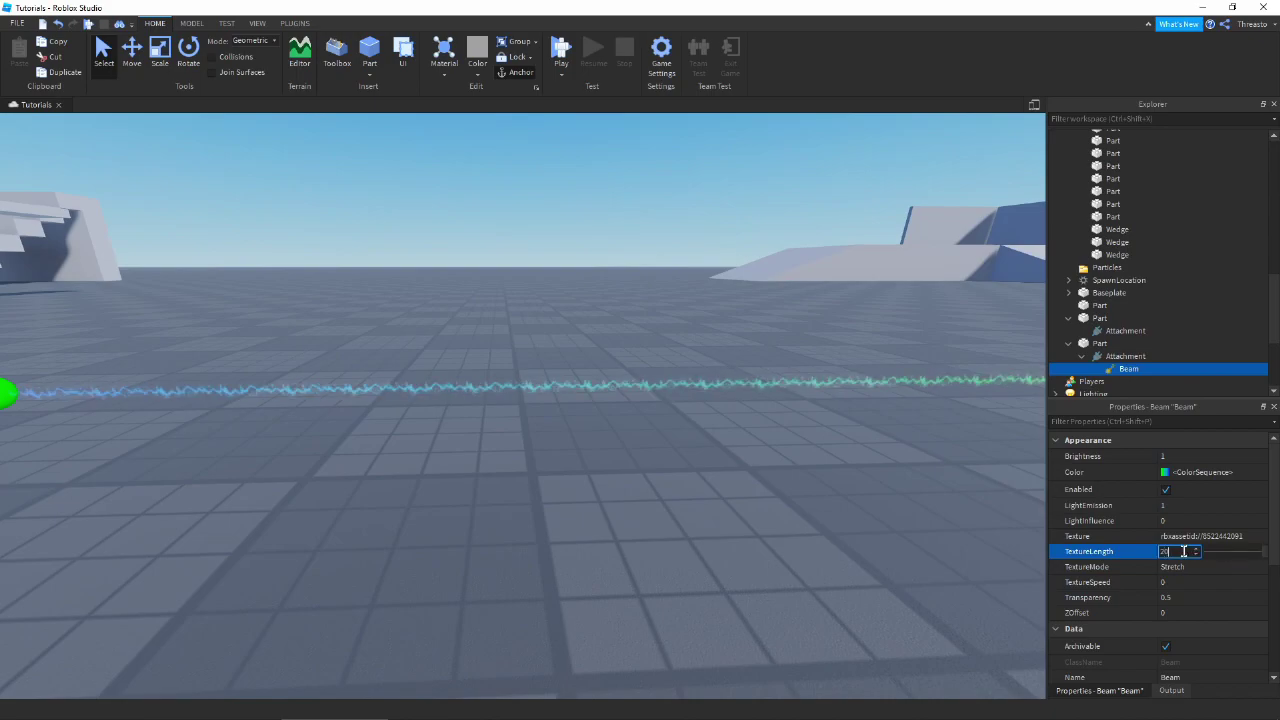
text(30)
key(Return)
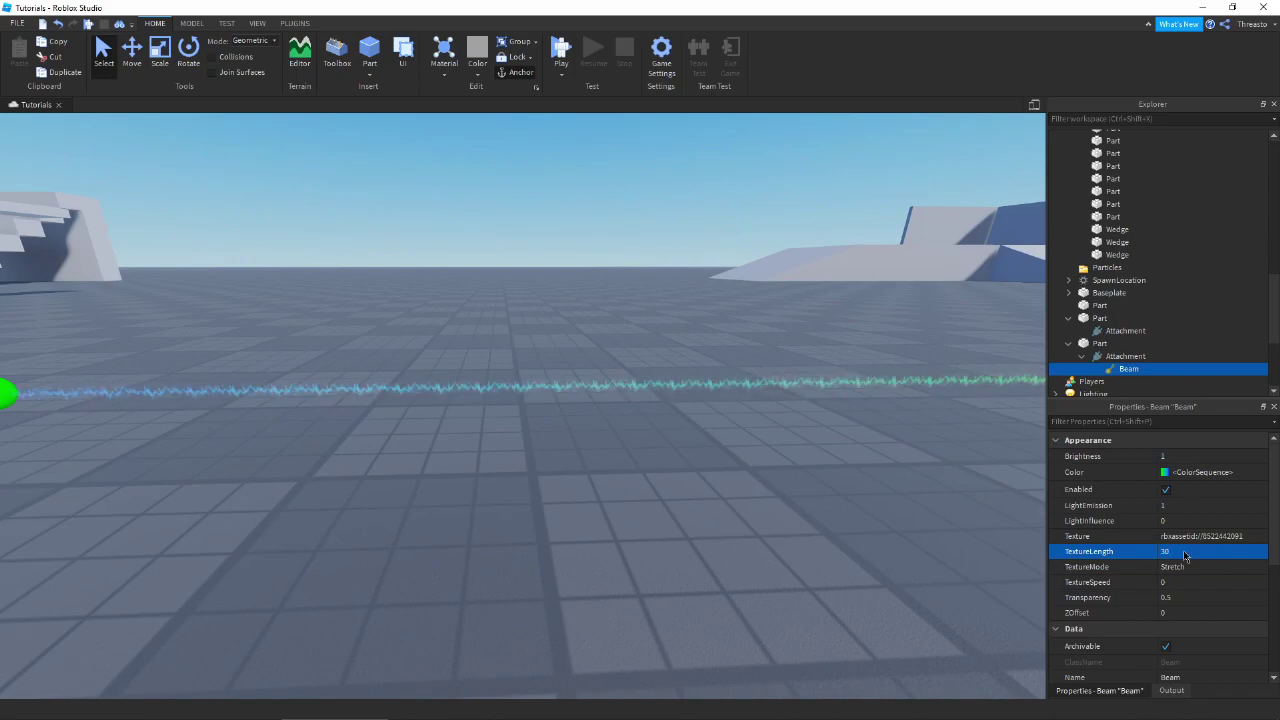
text(1)
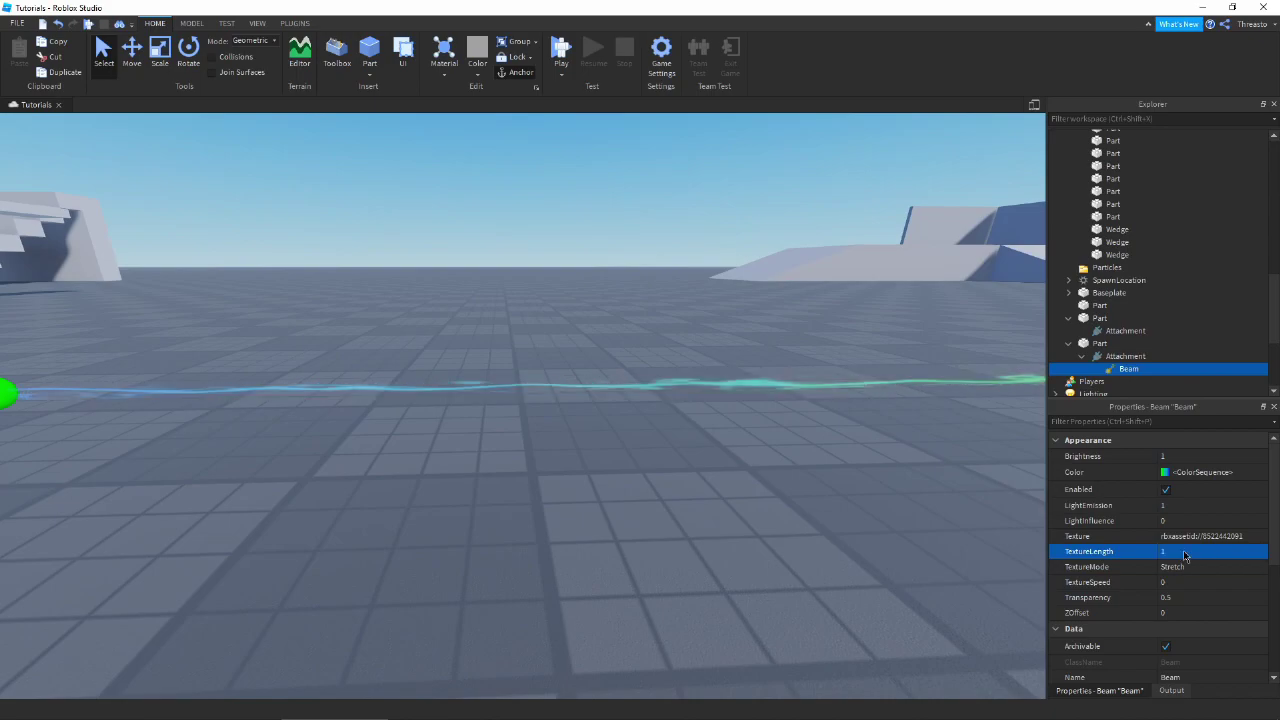
Step: Raise the beam's TextureLength to 6 and settle on 10
scroll(650, 580, down, 5)
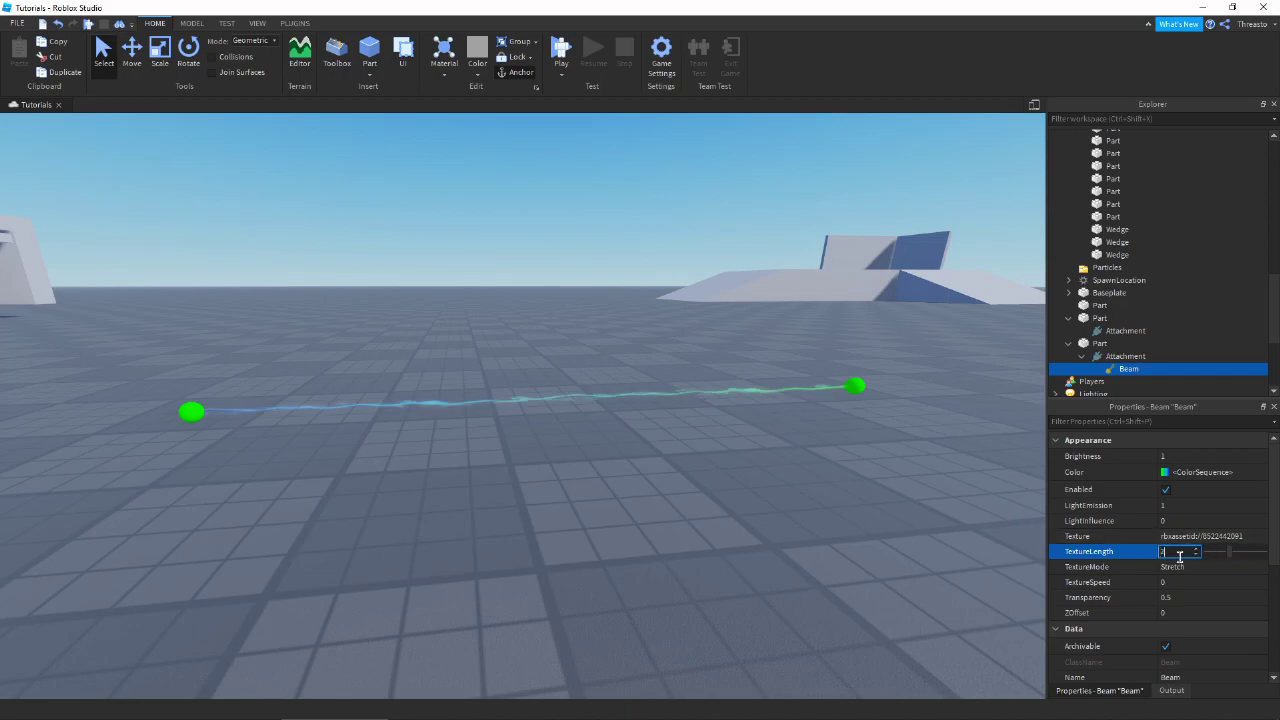
text(4)
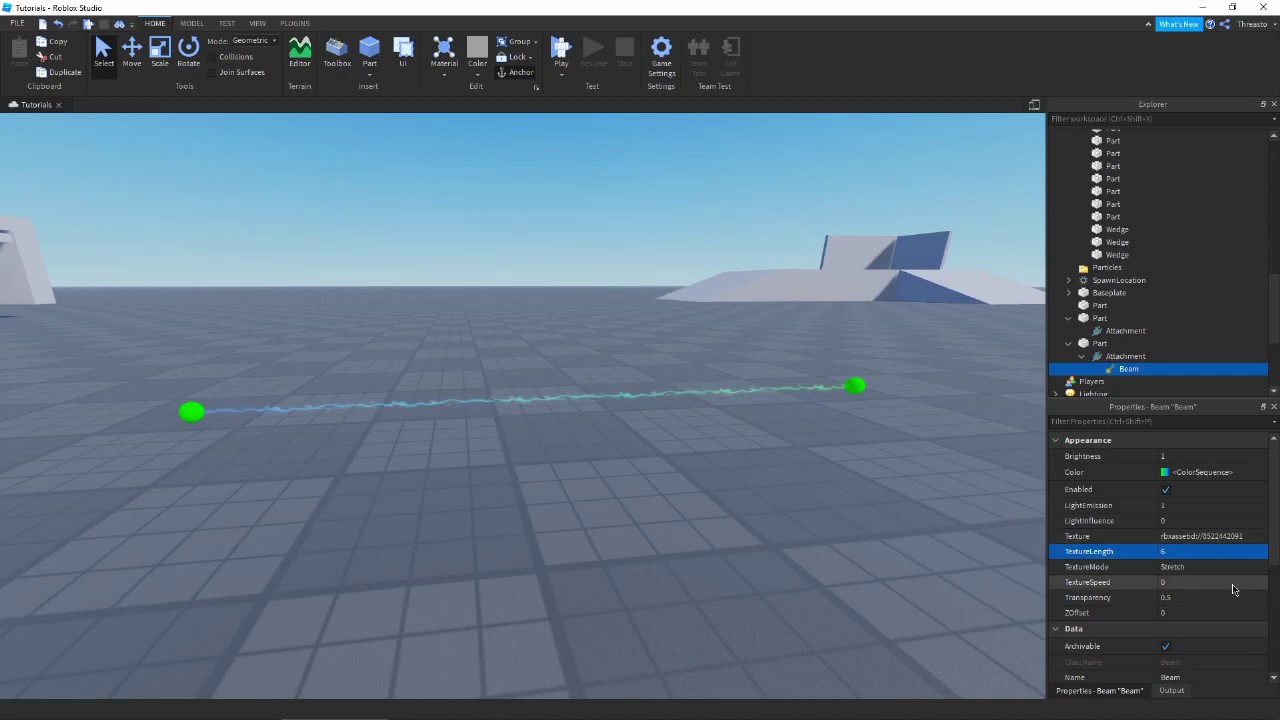
click(1220, 557)
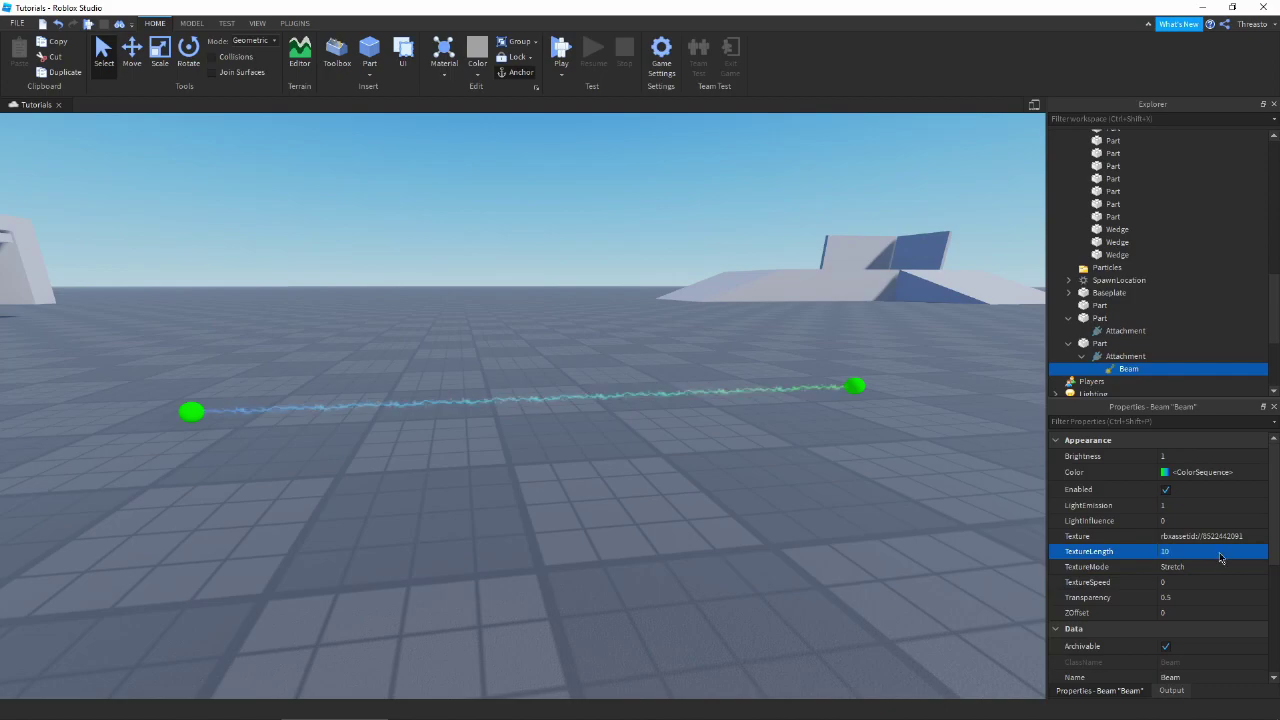
Step: Set the beam's TextureSpeed to 1 and watch the spark texture move along the beam
click(1196, 583)
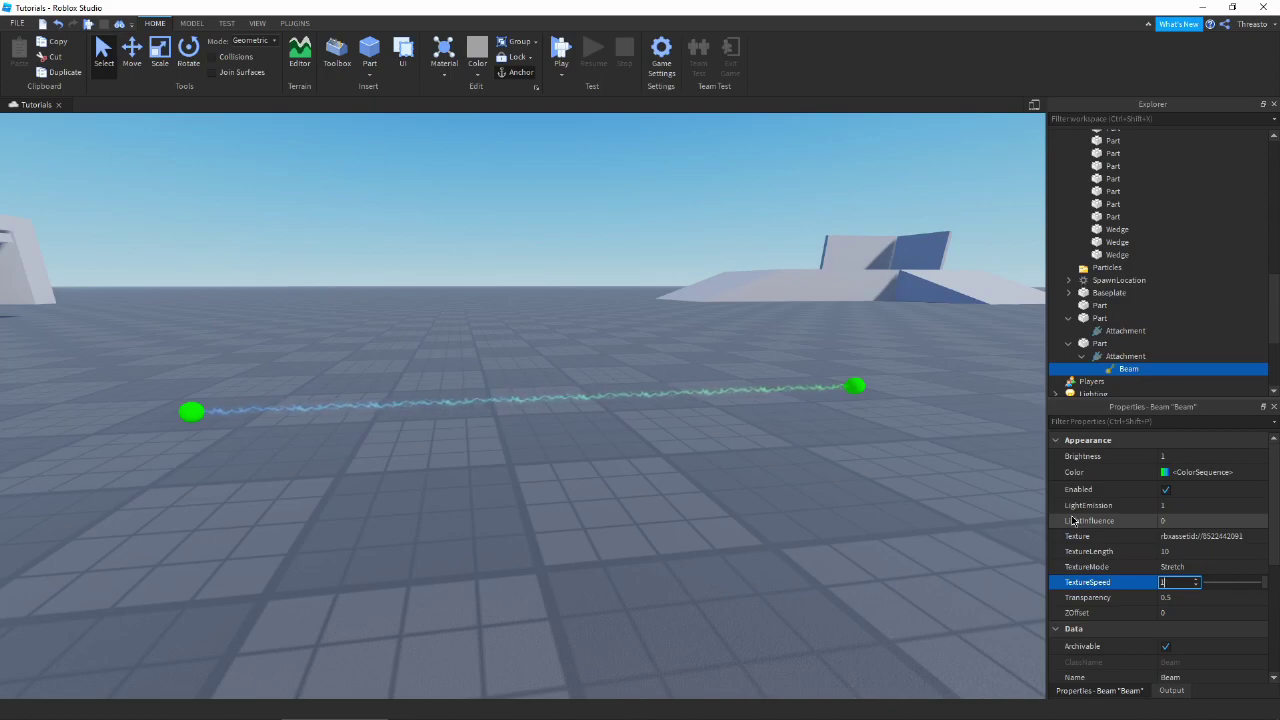
key(Return)
scroll(718, 404, up, 3)
right_drag(720, 402, 742, 364)
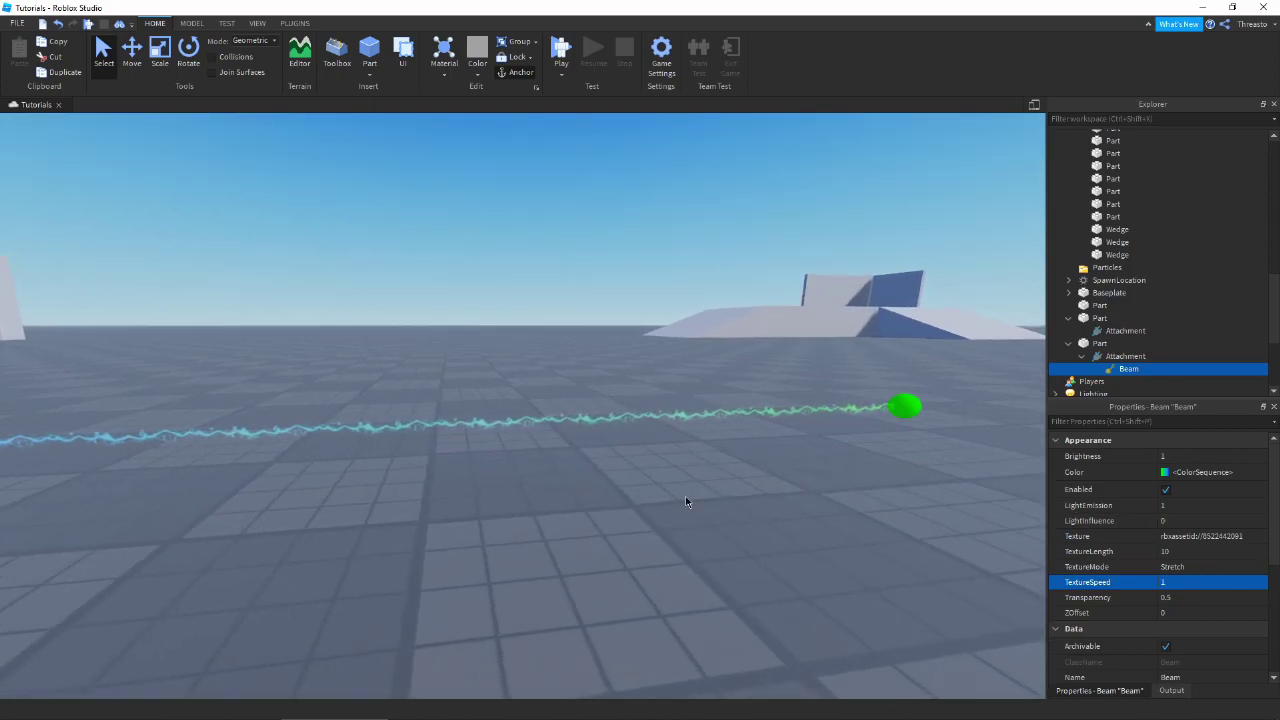
right_drag(686, 502, 877, 426)
scroll(877, 426, down, 3)
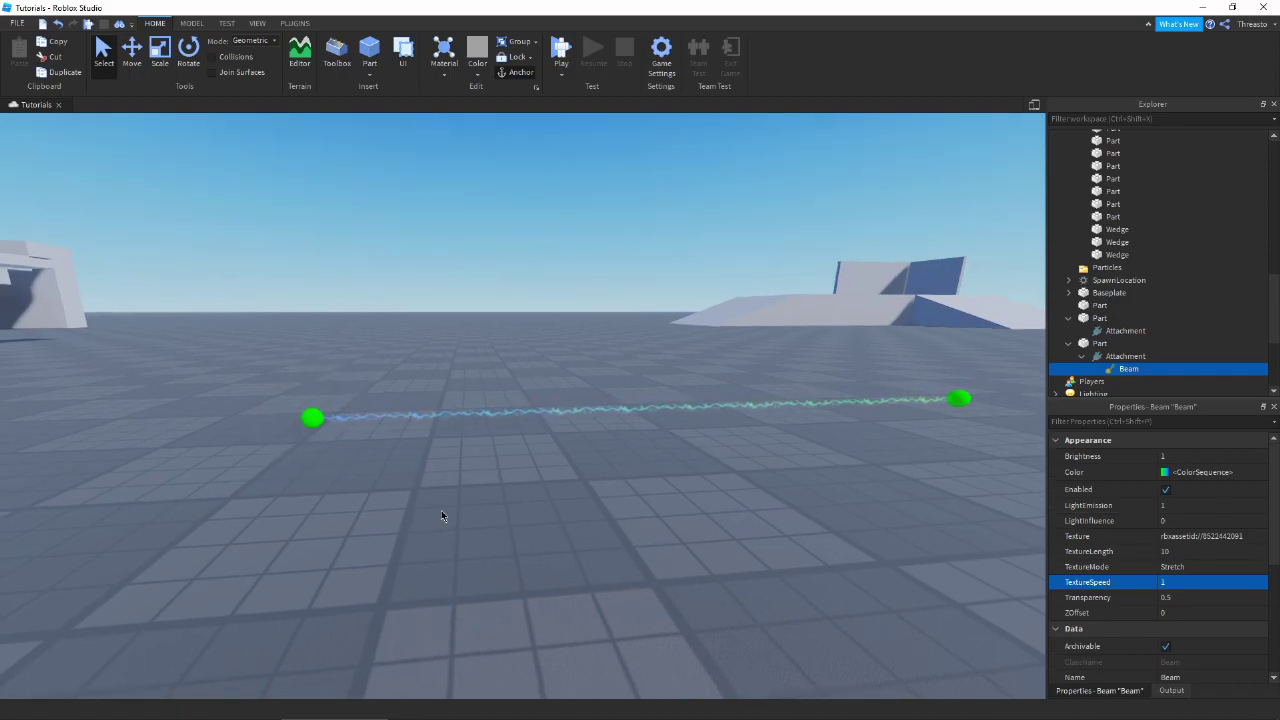
Step: Raise the beam's TextureSpeed to 10 and check the faster motion up close
click(1204, 583)
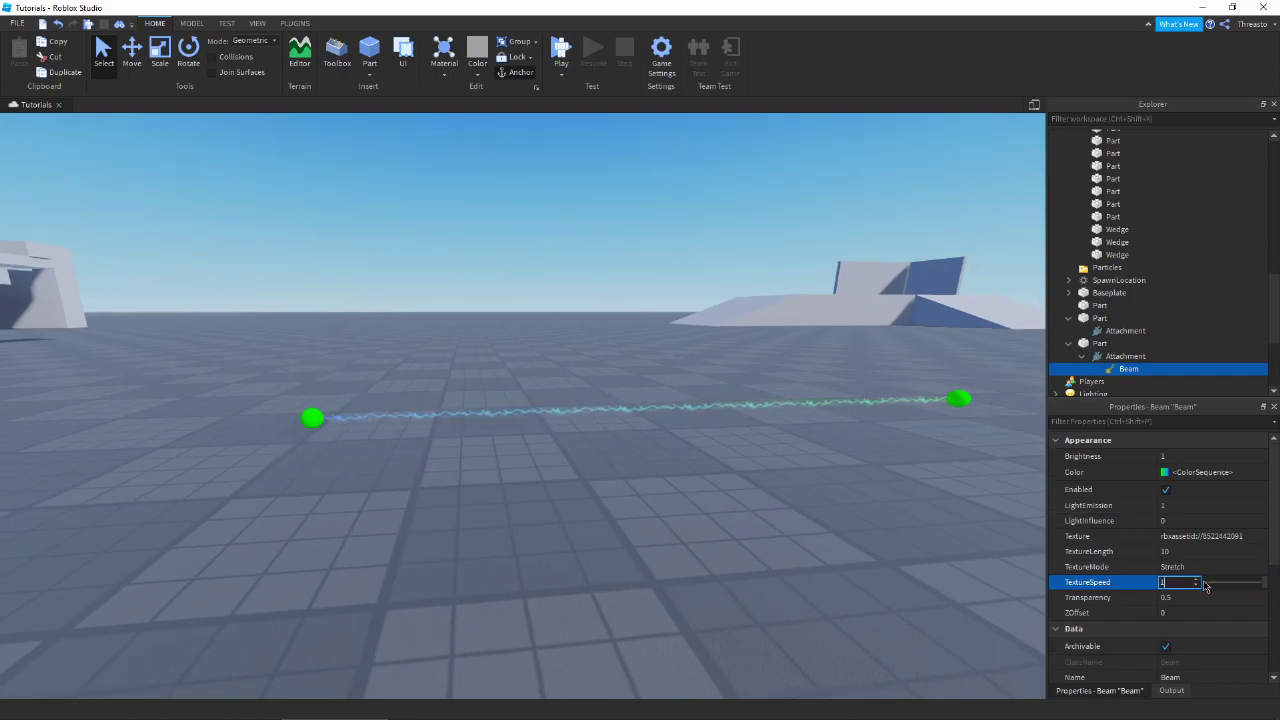
key(Return)
scroll(739, 481, up, 3)
right_drag(739, 481, 762, 485)
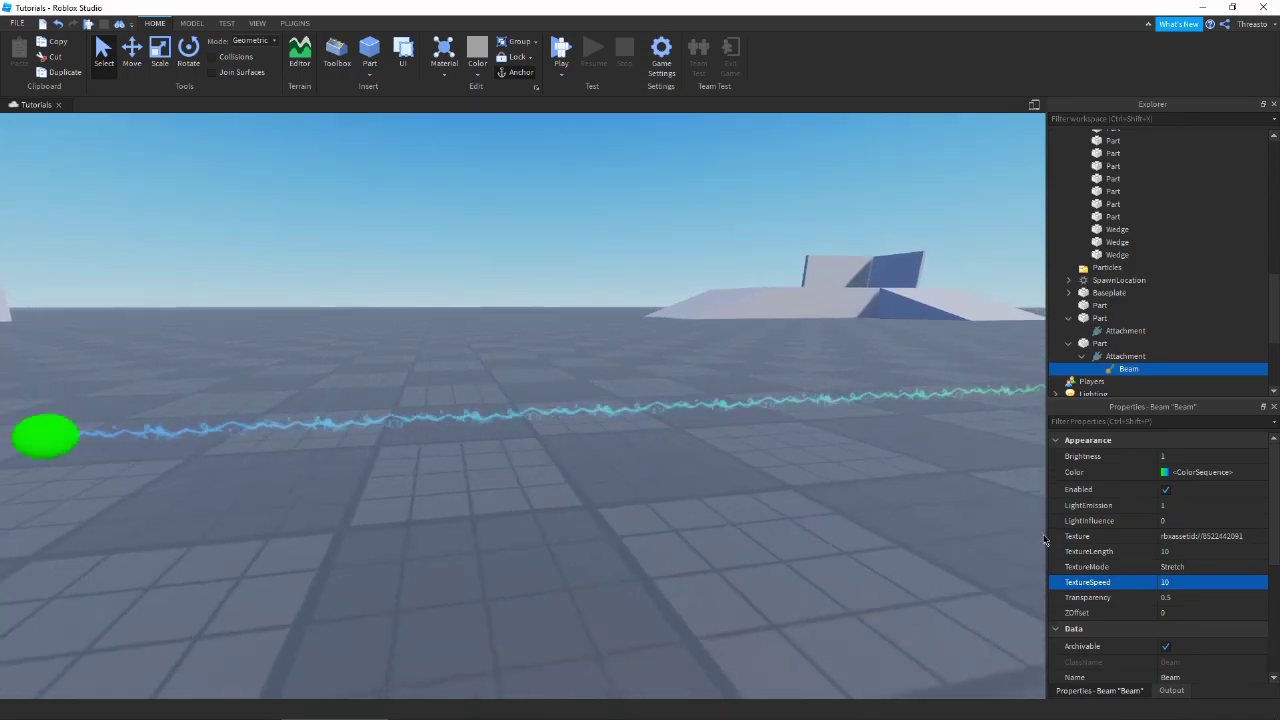
Step: Set the beam's TextureSpeed to 2
scroll(762, 485, down, 3)
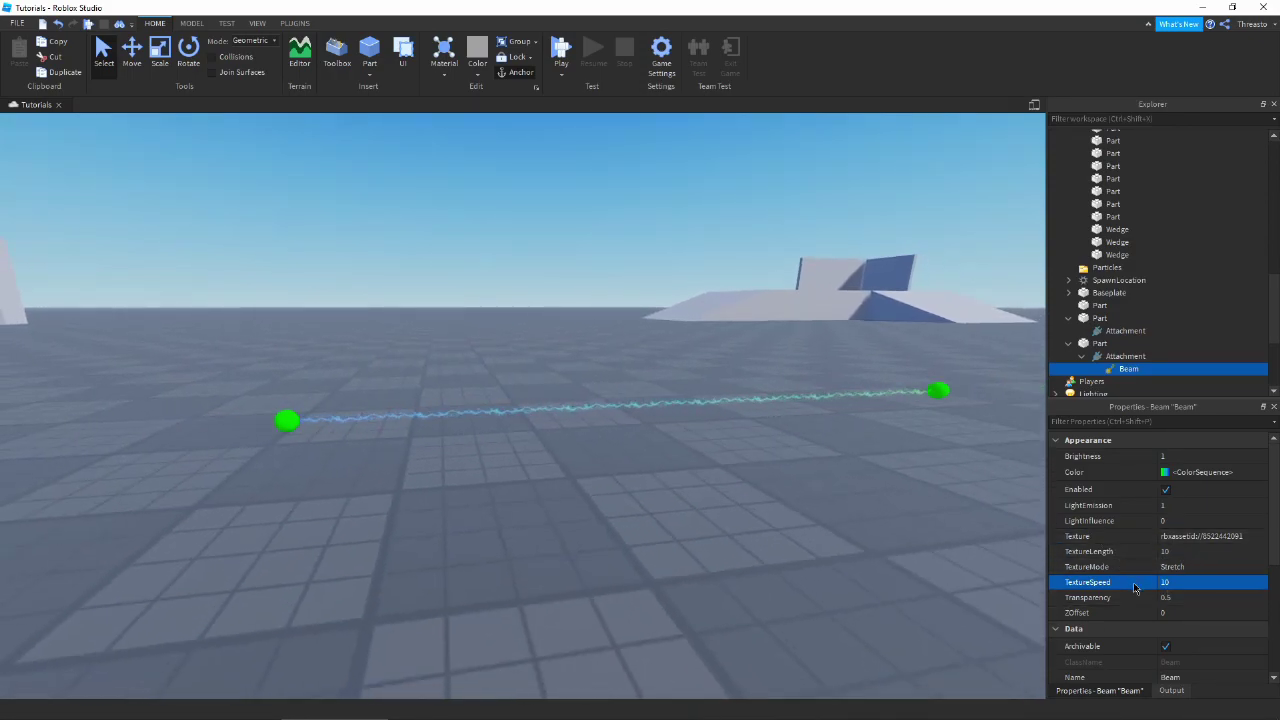
right_drag(858, 543, 883, 555)
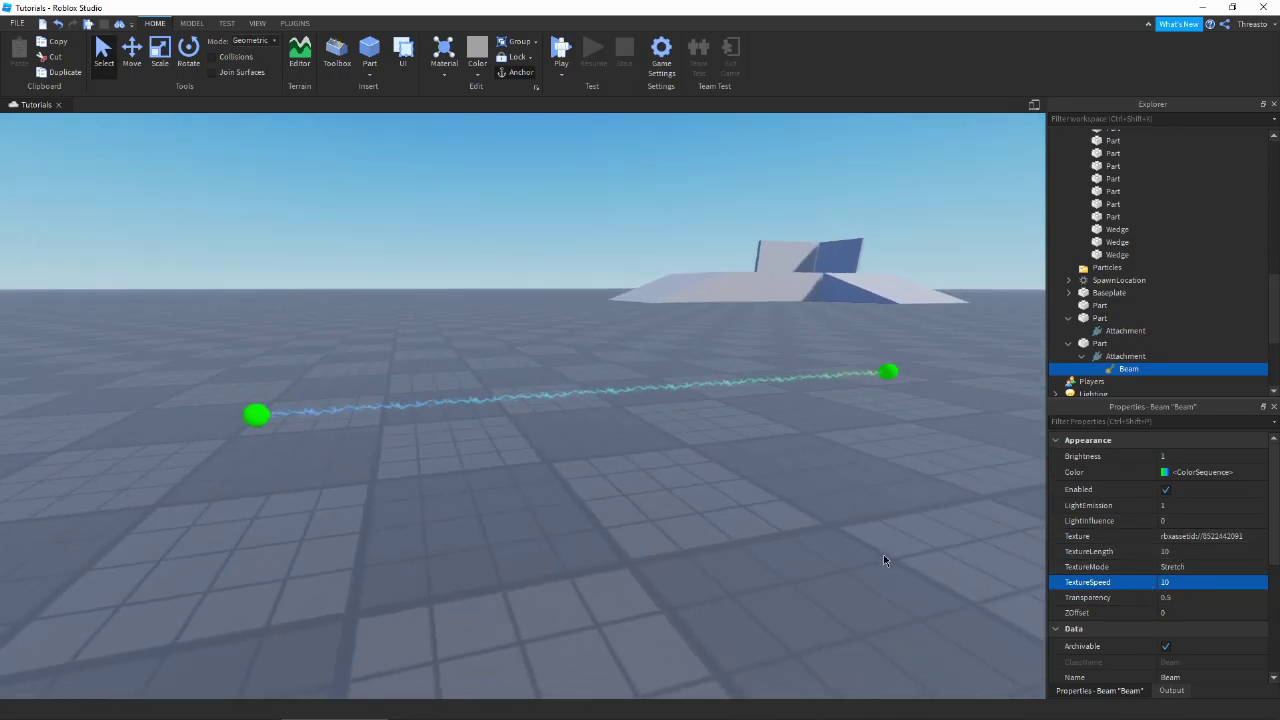
click(1200, 582)
text(2)
key(Return)
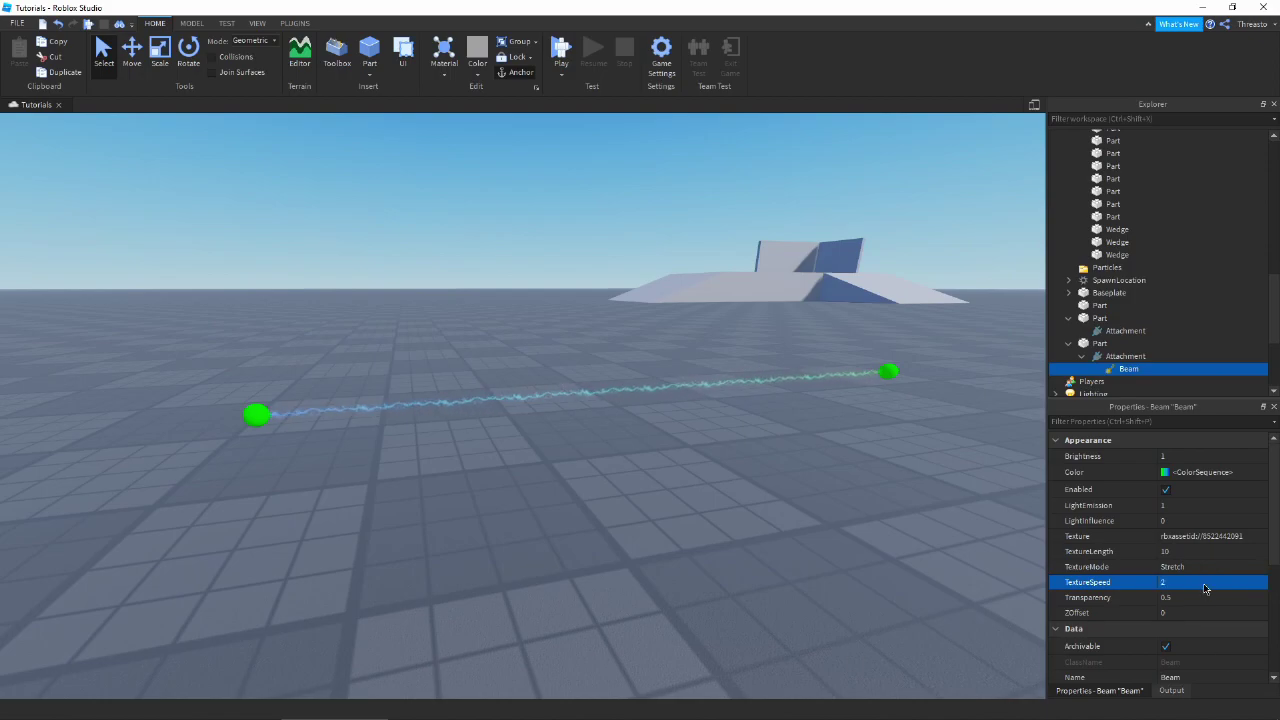
Step: Examine the slower texture motion along the beam from up close and from its other side
scroll(771, 407, up, 3)
right_drag(771, 407, 794, 489)
key(s)
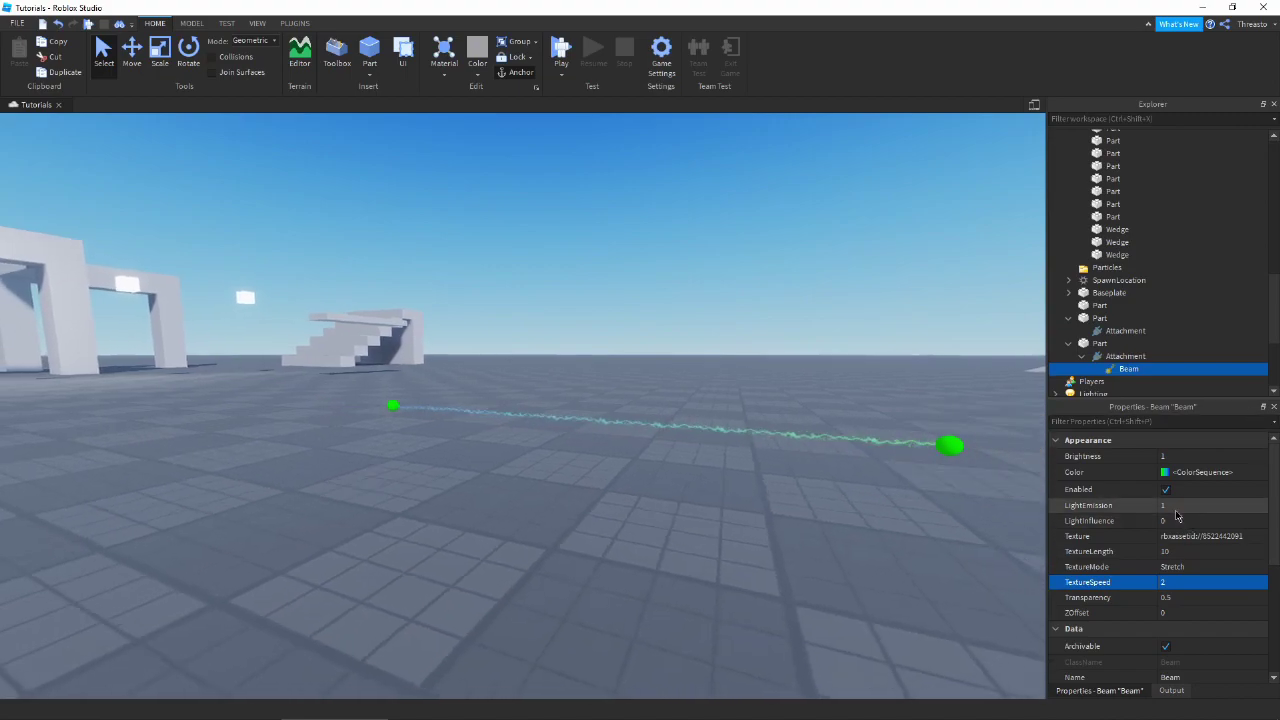
key(w)
key(d)
key(s)
key(s)
key(a)
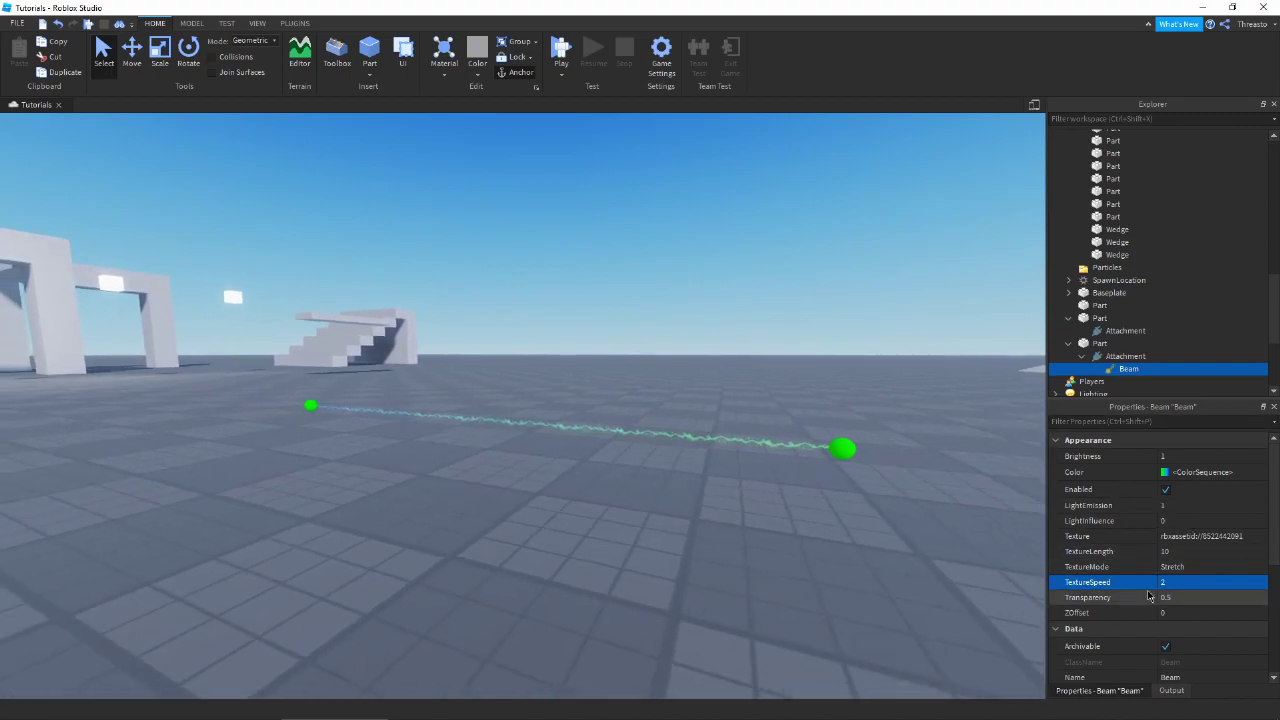
Step: Set the beam's Transparency to 0 and its TextureSpeed to 0
click(1176, 596)
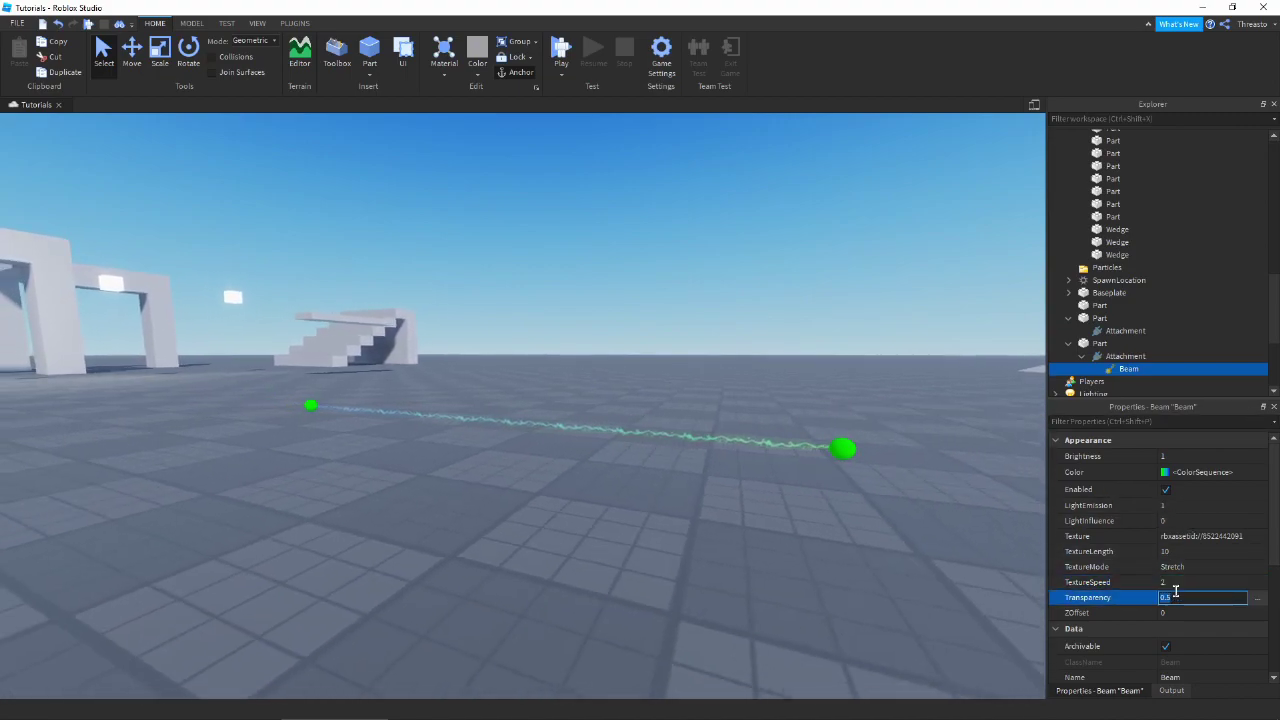
key(Return)
click(1176, 581)
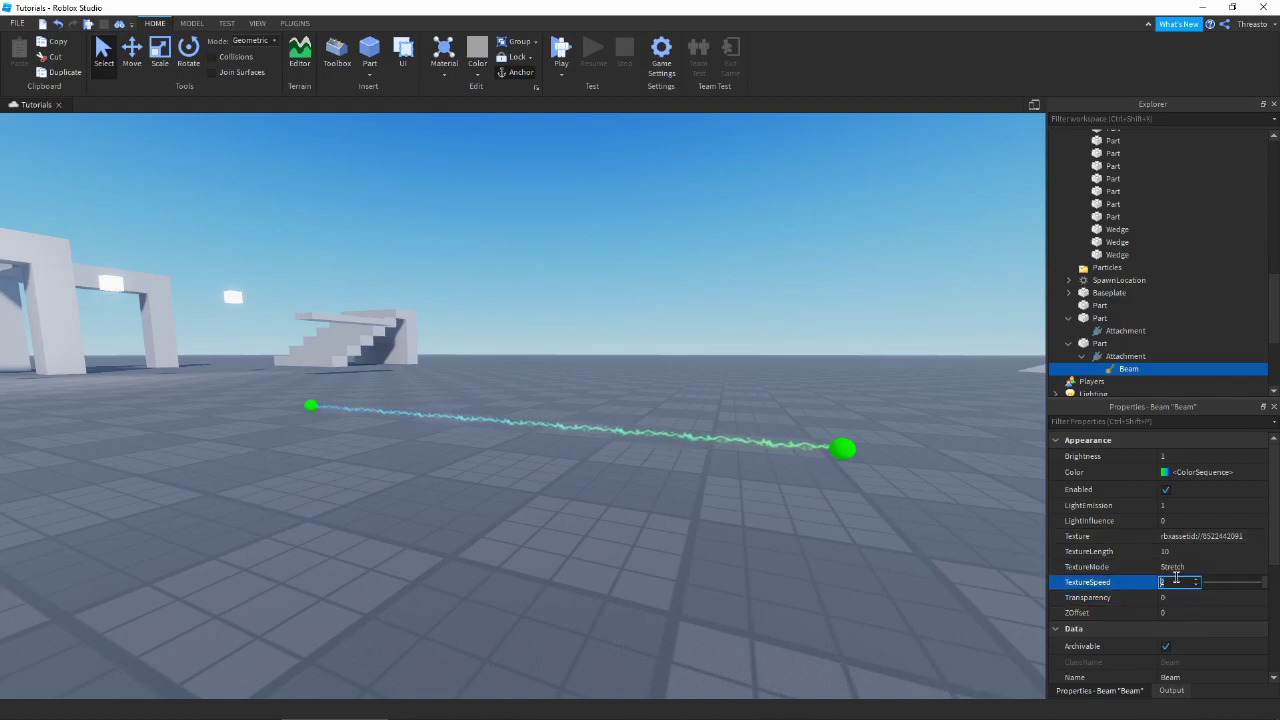
text(0)
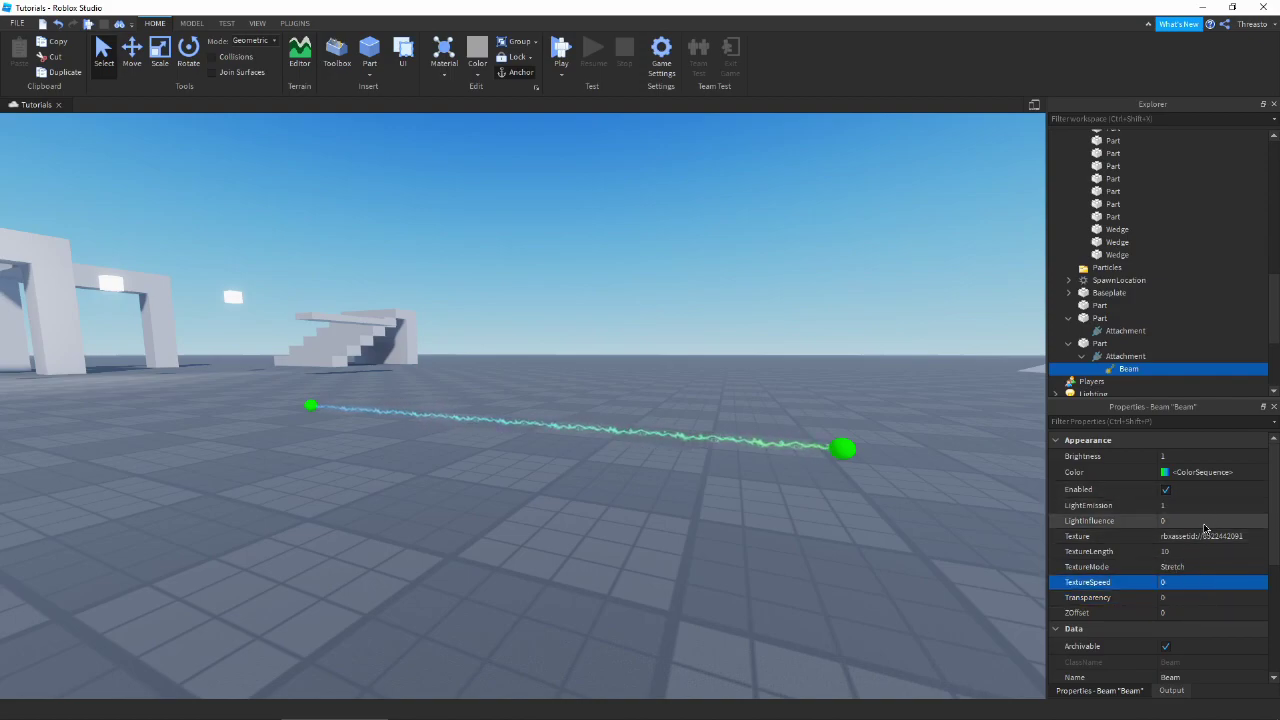
Step: Replace the beam's texture with rbxassetid://175588117
click(1203, 521)
click(1200, 541)
text(rbxassetid://175588117)
key(Return)
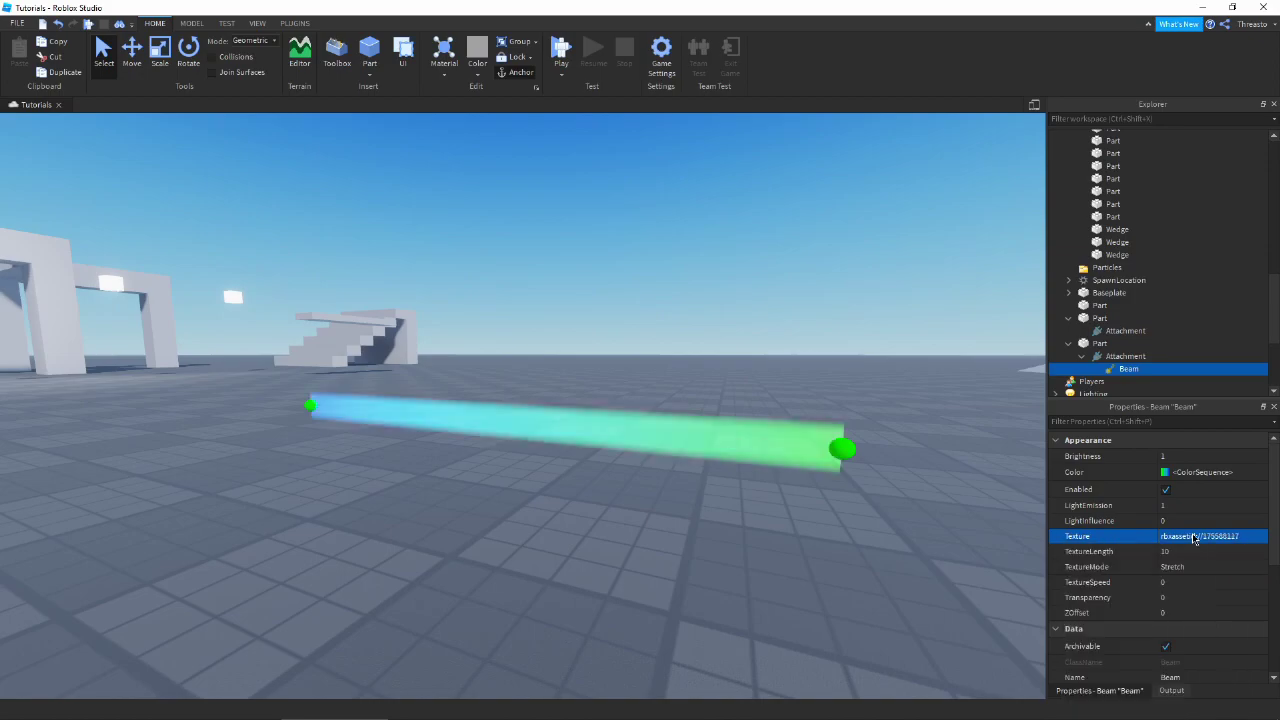
Step: In the beam's Transparency graph, raise the end point to 1 and add a point at about time 0.65, value 0.54
click(1195, 521)
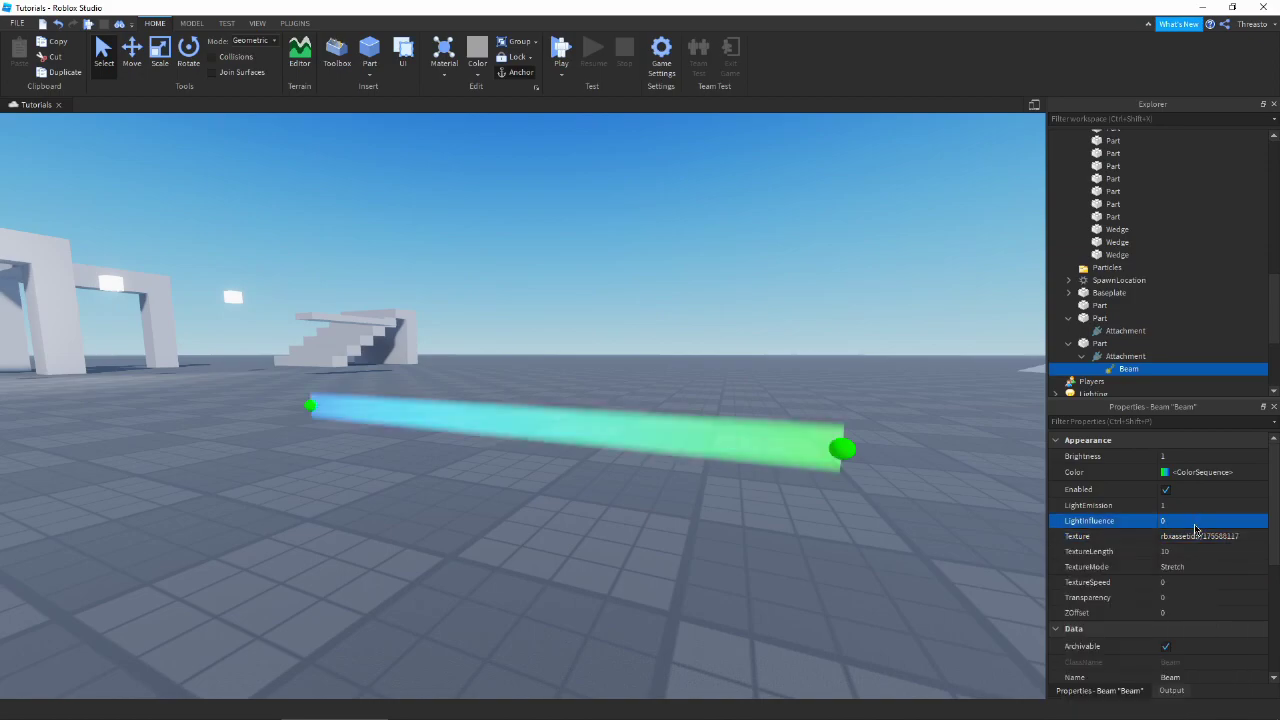
click(1204, 597)
click(1206, 583)
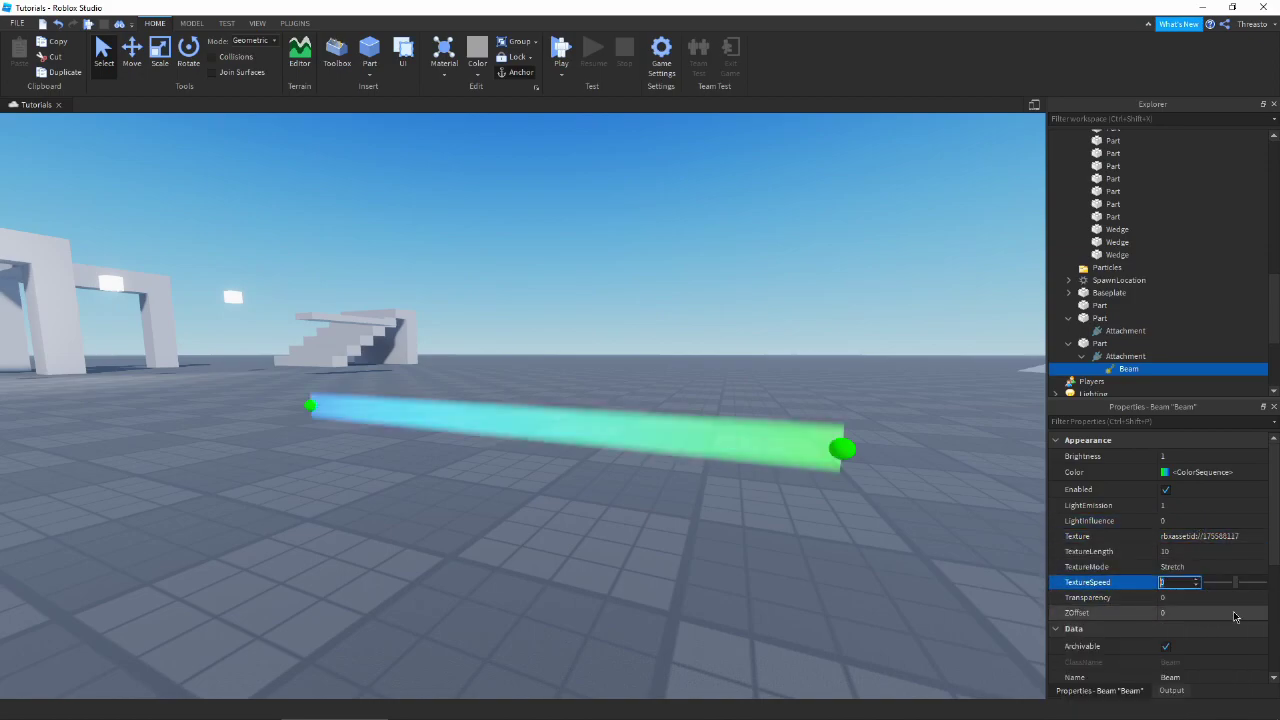
click(1230, 598)
click(1263, 598)
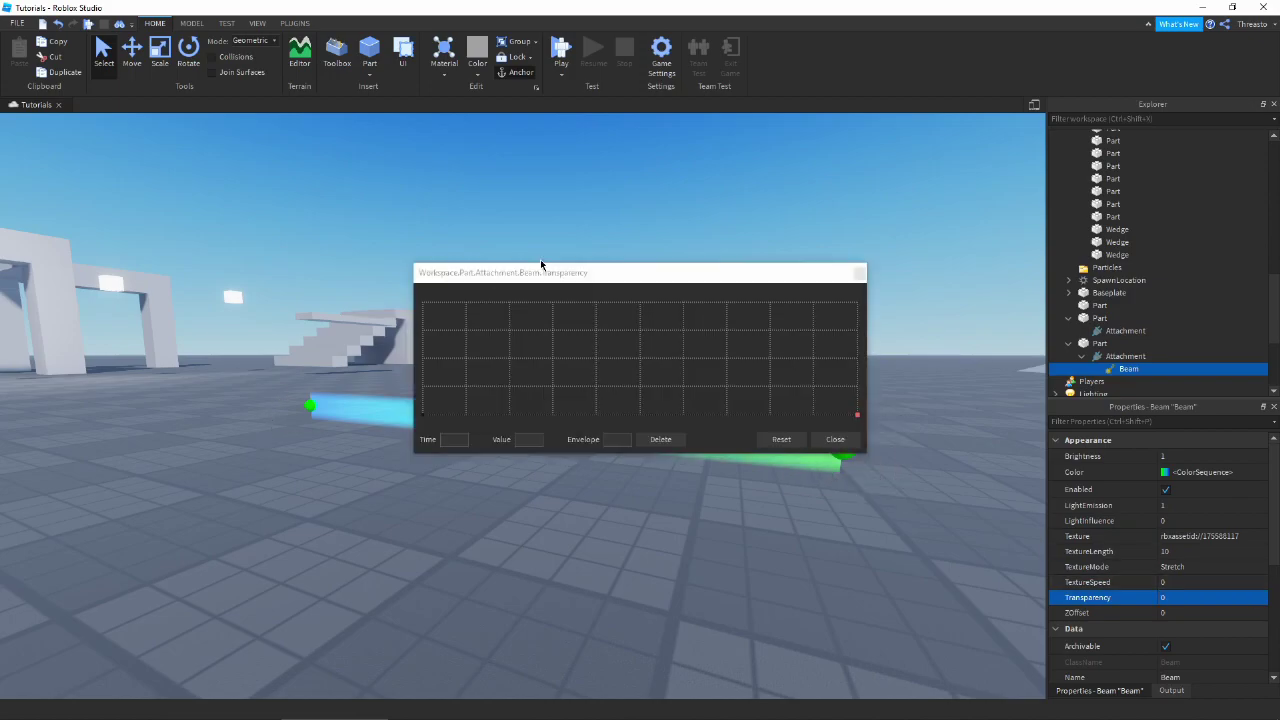
drag(511, 272, 630, 165)
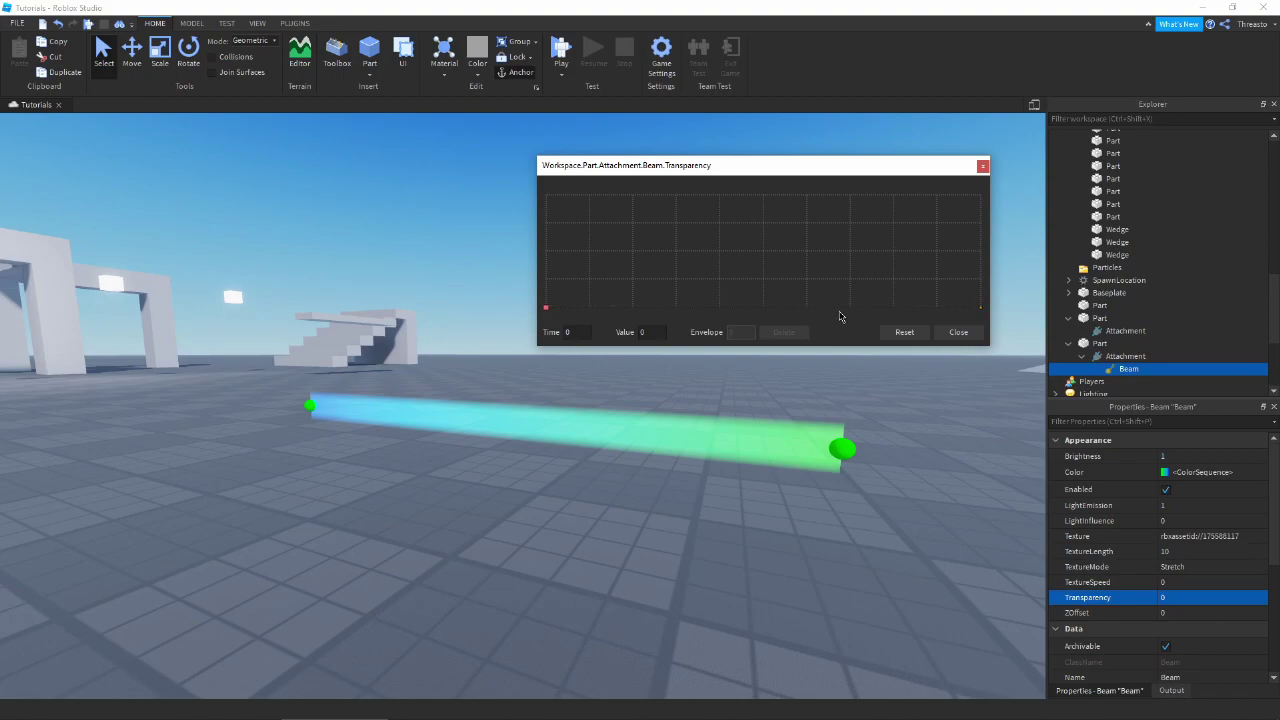
drag(981, 309, 981, 196)
click(772, 280)
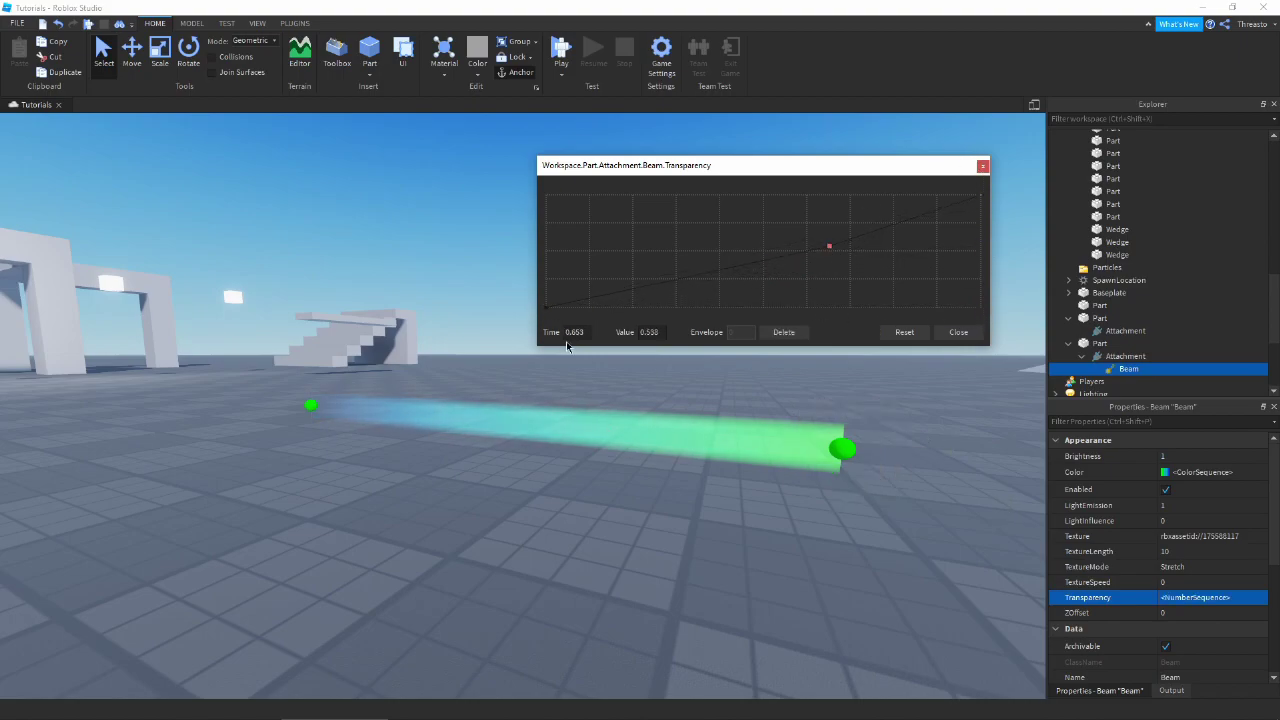
click(958, 332)
Step: Try swapping the beam's Attachment0 and Attachment1 to reverse the direction of its fade
scroll(1150, 550, down, 5)
click(1195, 522)
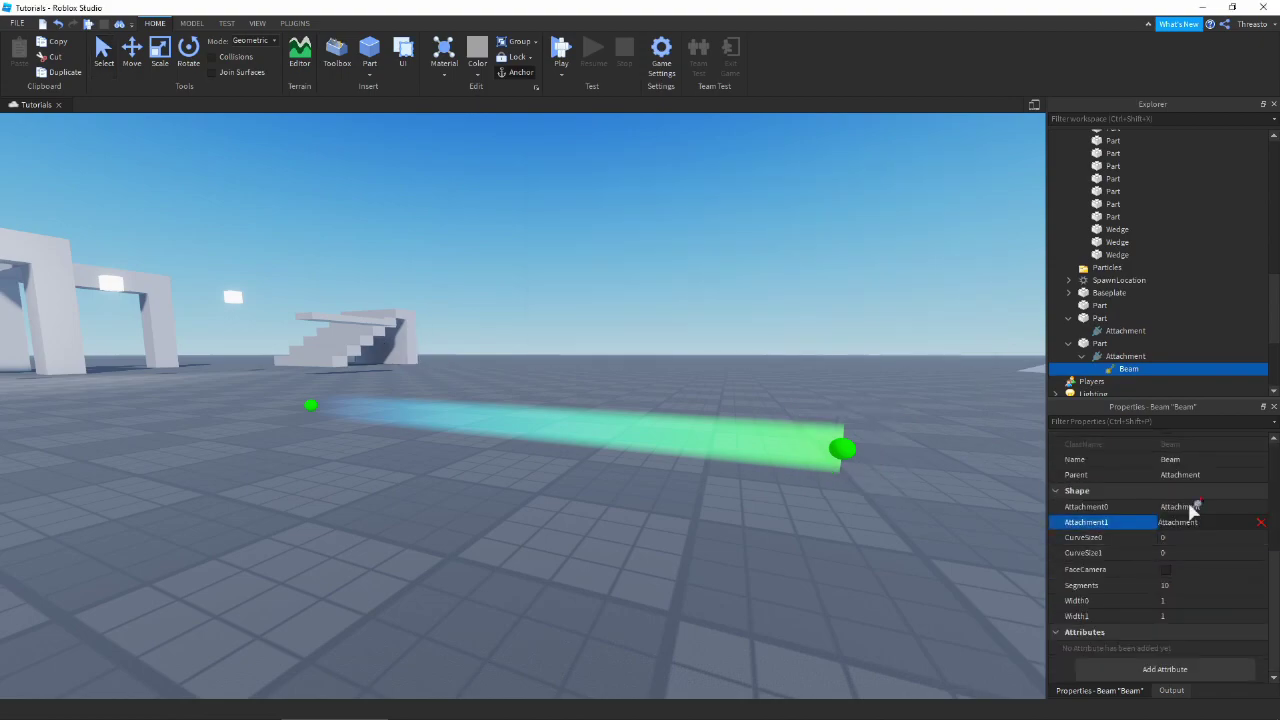
click(1110, 331)
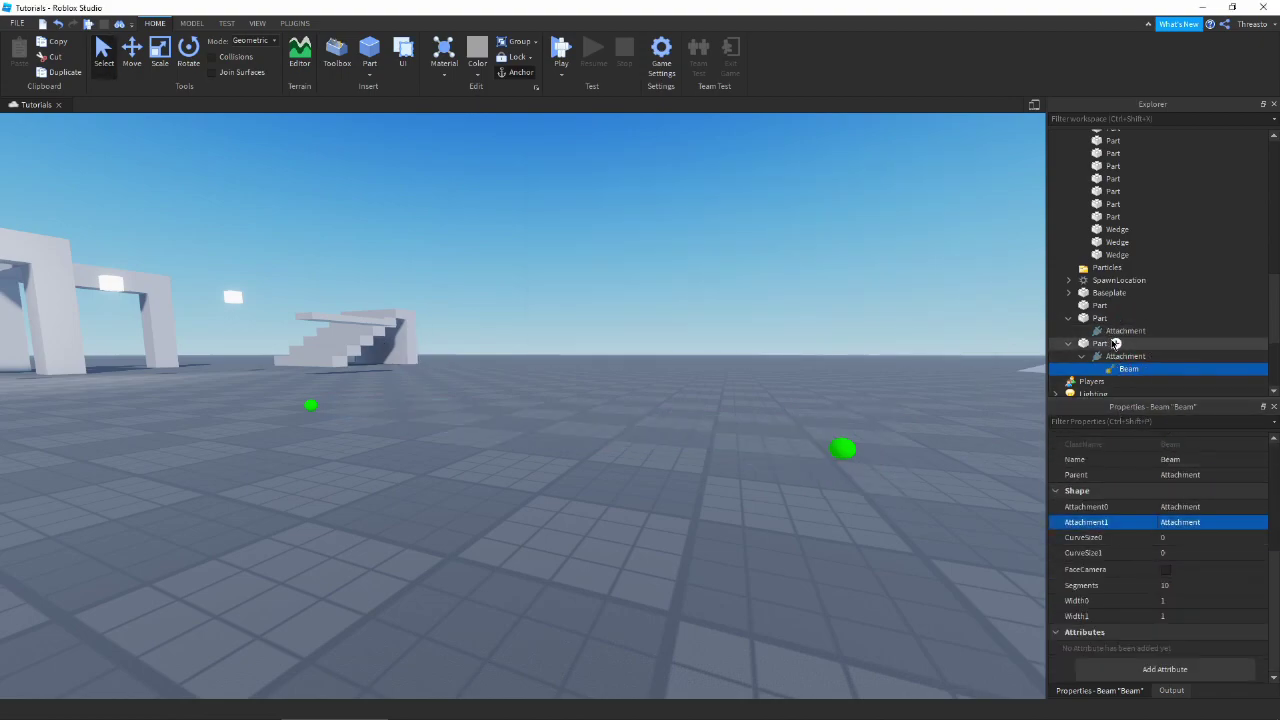
click(1192, 507)
click(1112, 356)
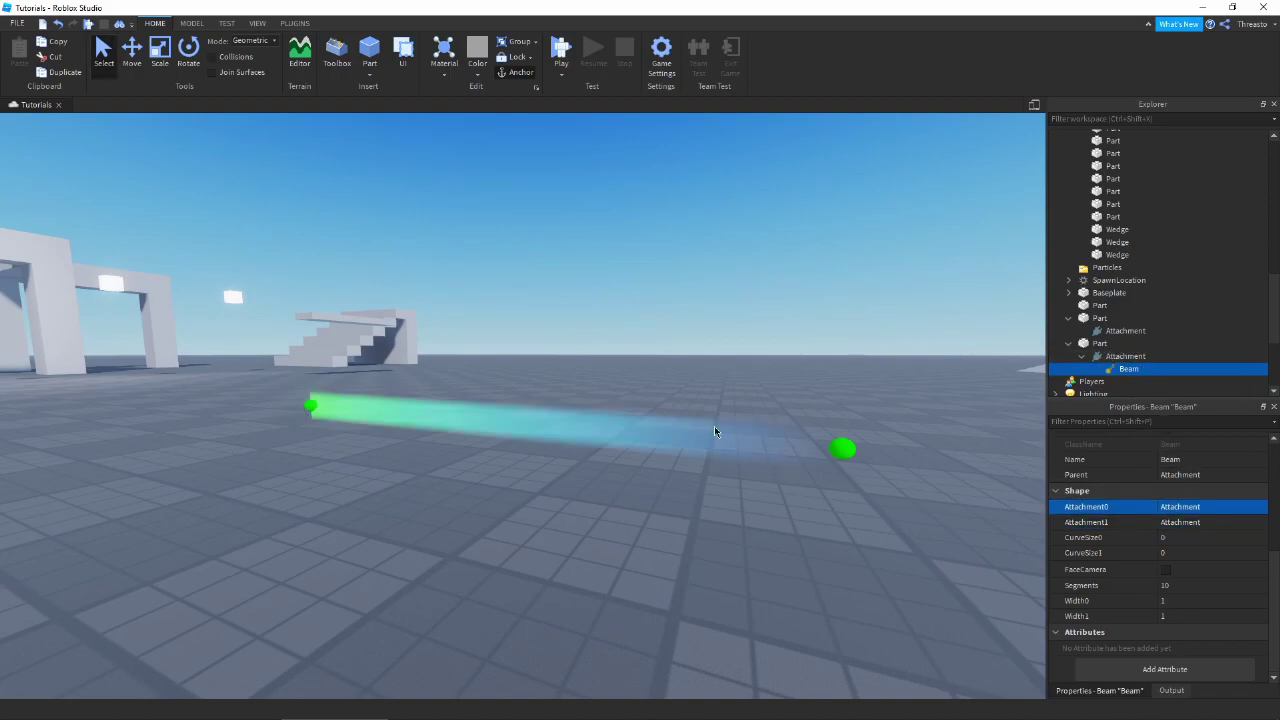
right_drag(633, 364, 639, 369)
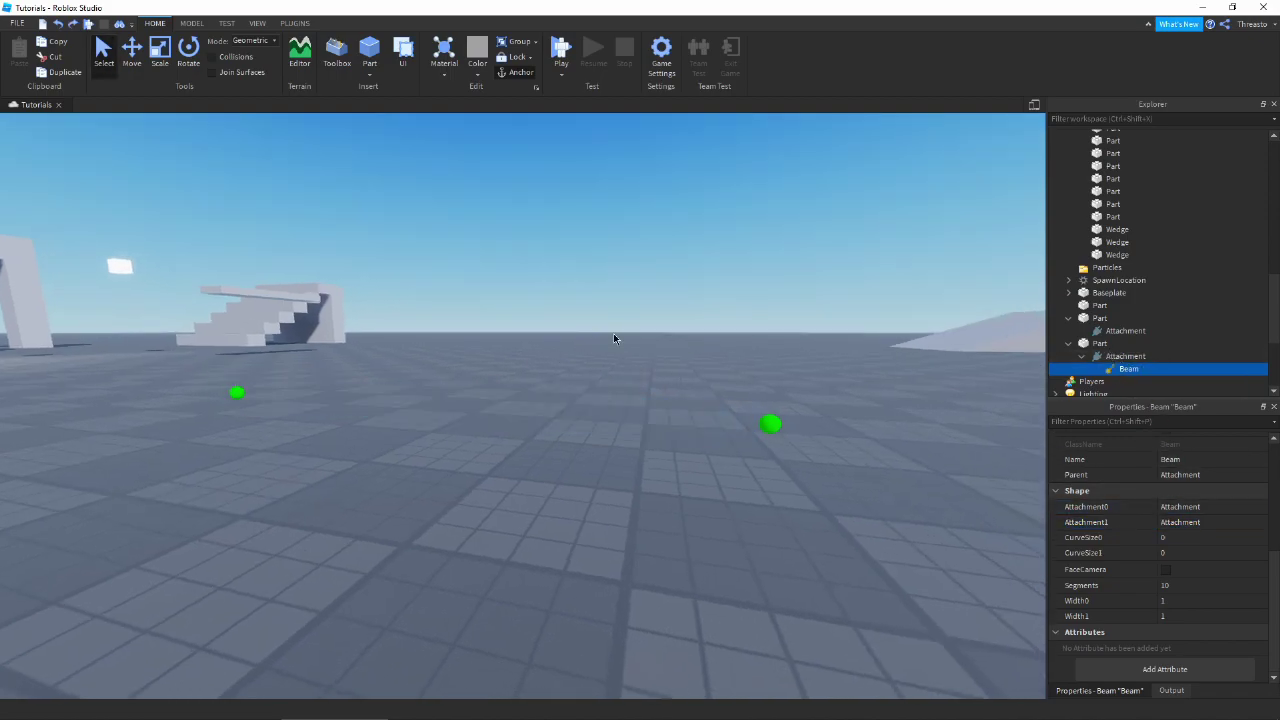
Step: Select both invisible end parts to show where they sit around the attachments, and clear the selection
click(775, 415)
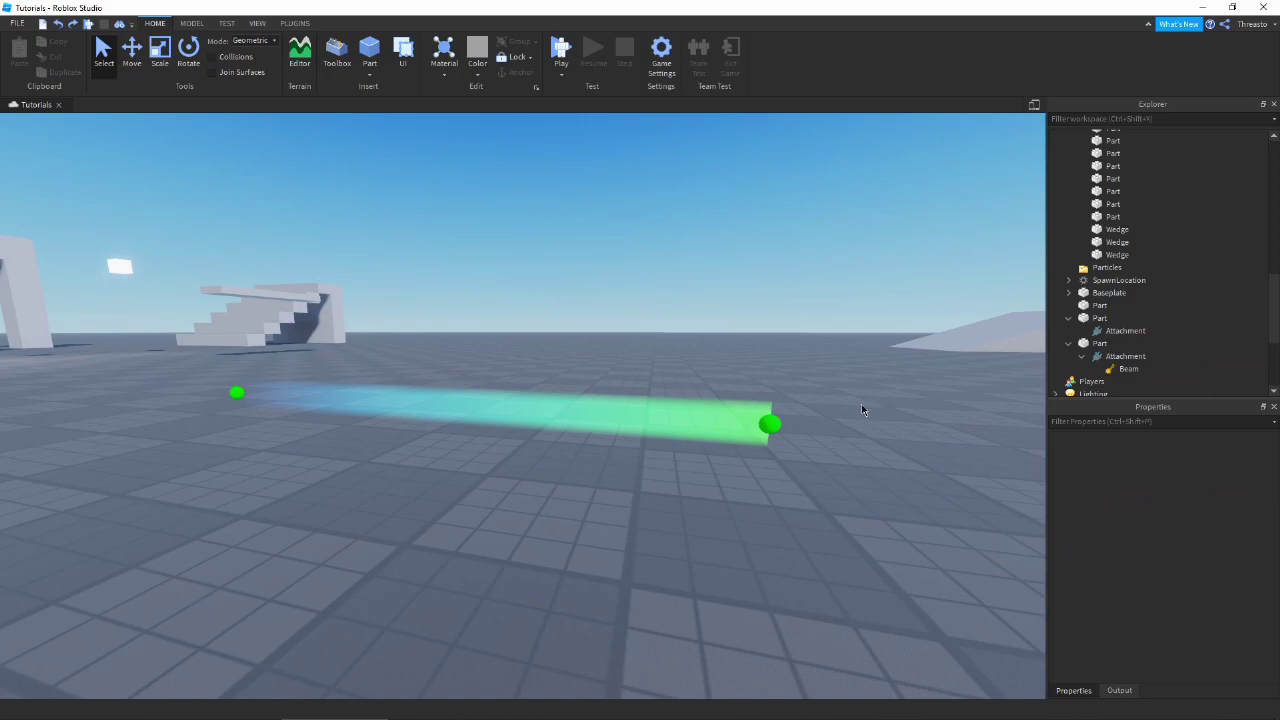
ctrl+click(255, 410)
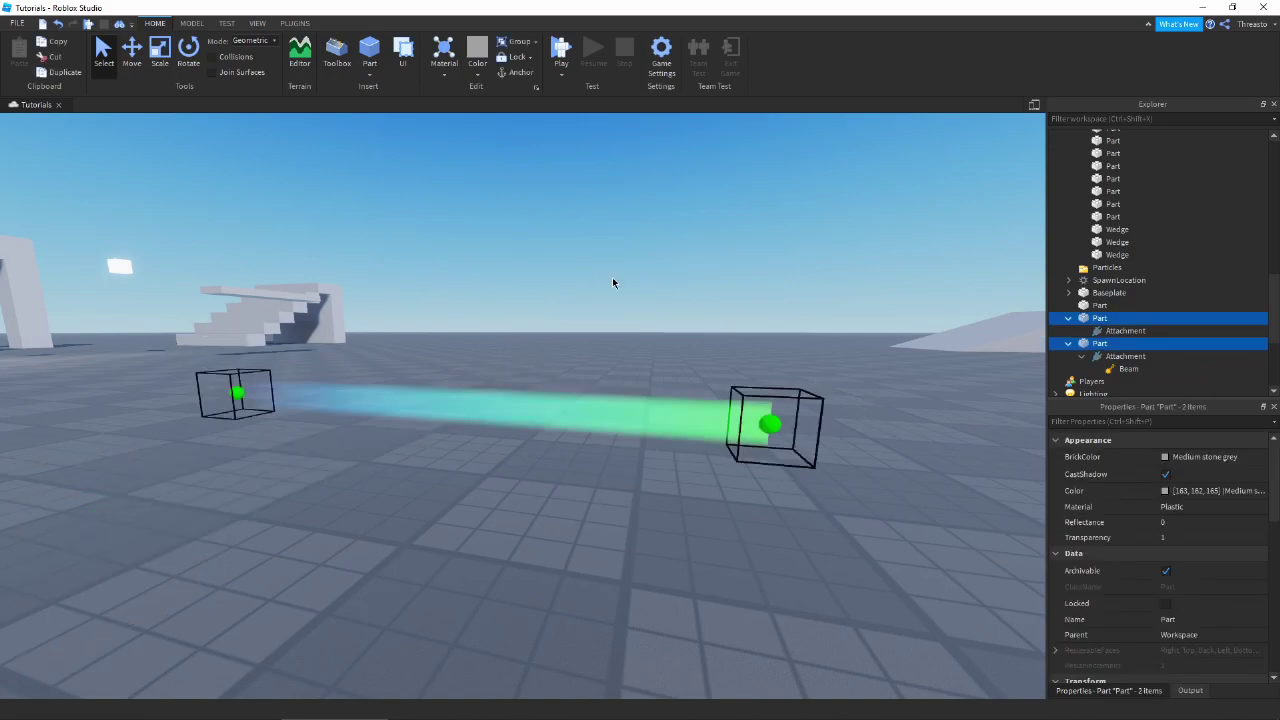
click(660, 292)
key(a)
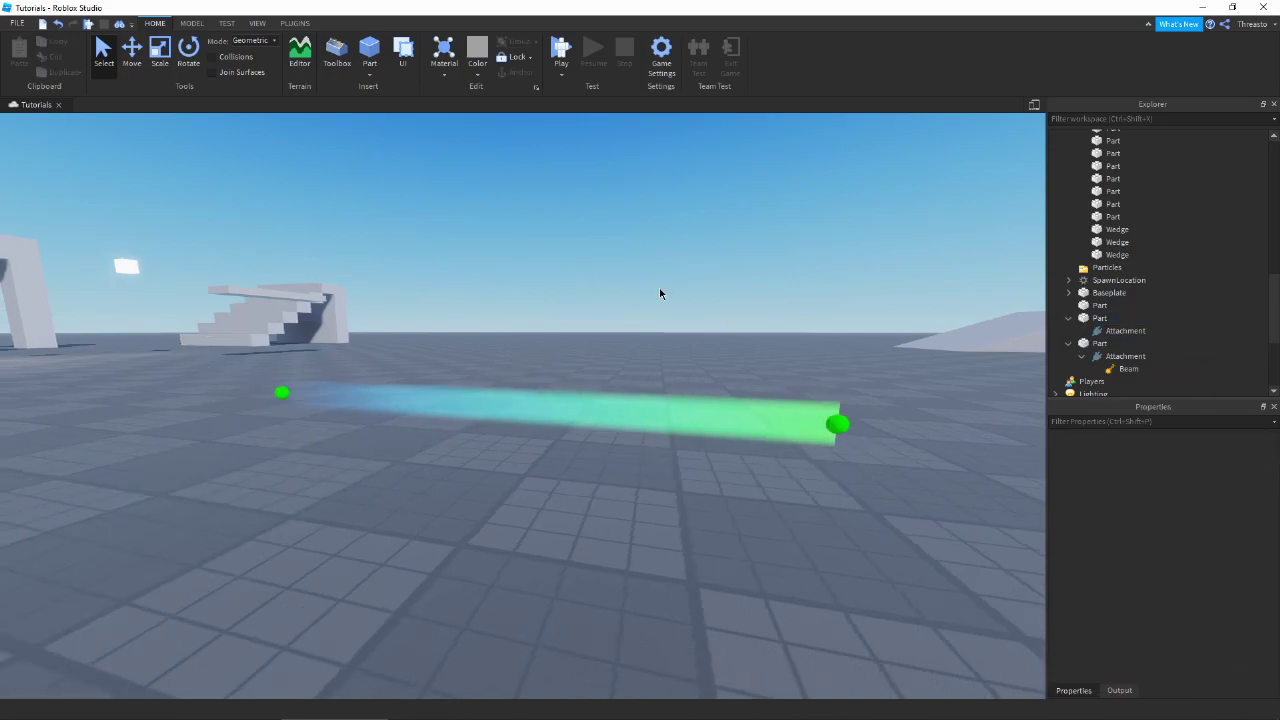
Step: In the beam's Transparency graph, raise the start point to 1 and add a point at about time 0.2, value 0.35
click(1128, 369)
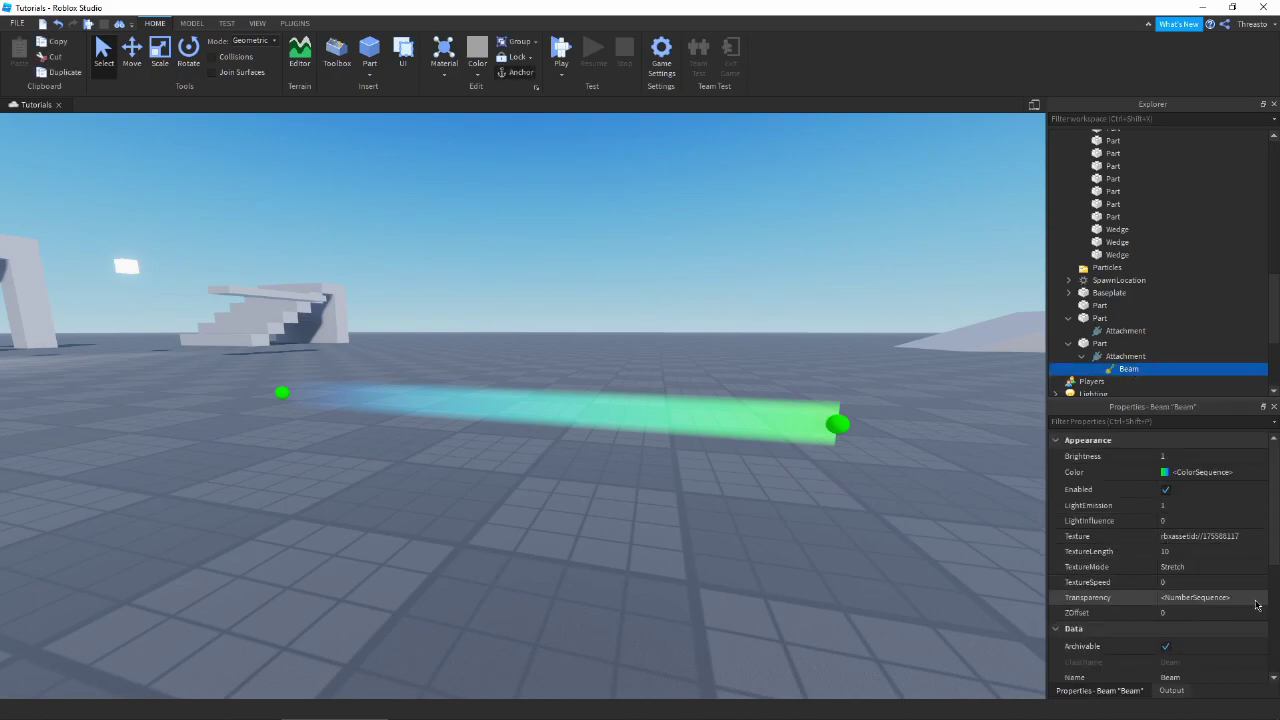
click(1260, 598)
drag(536, 282, 660, 360)
click(604, 460)
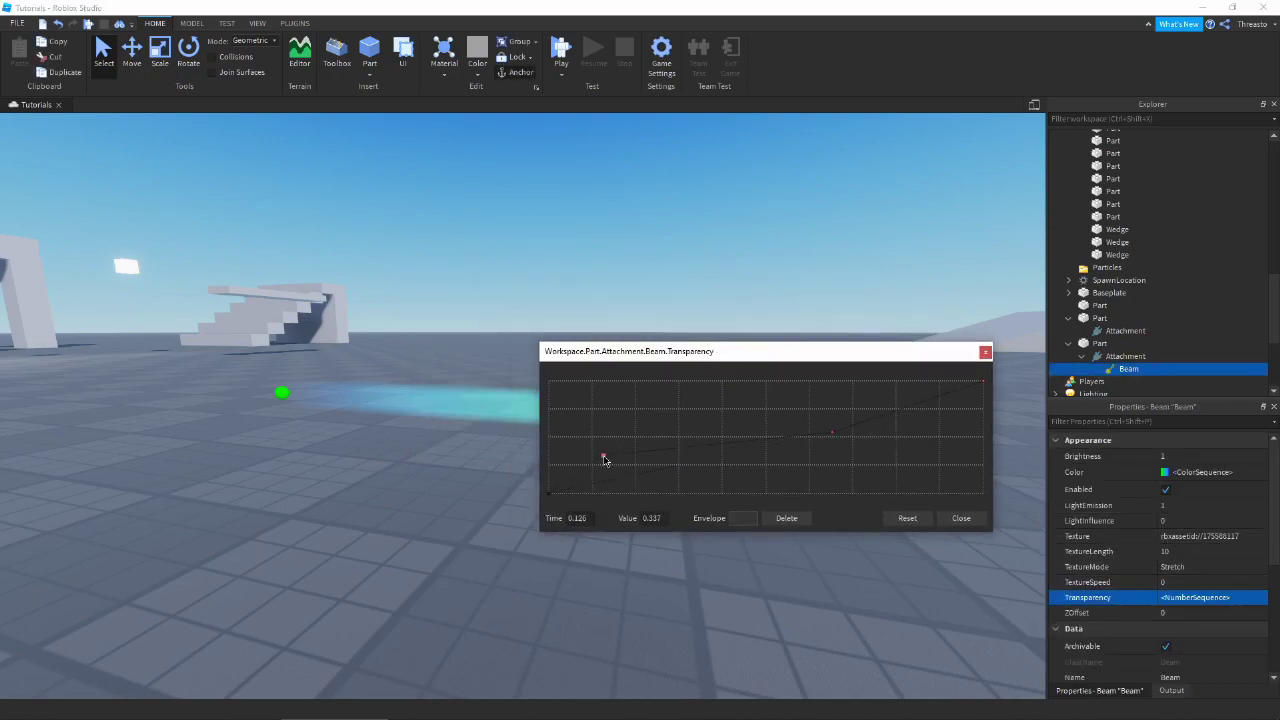
drag(588, 343, 171, 474)
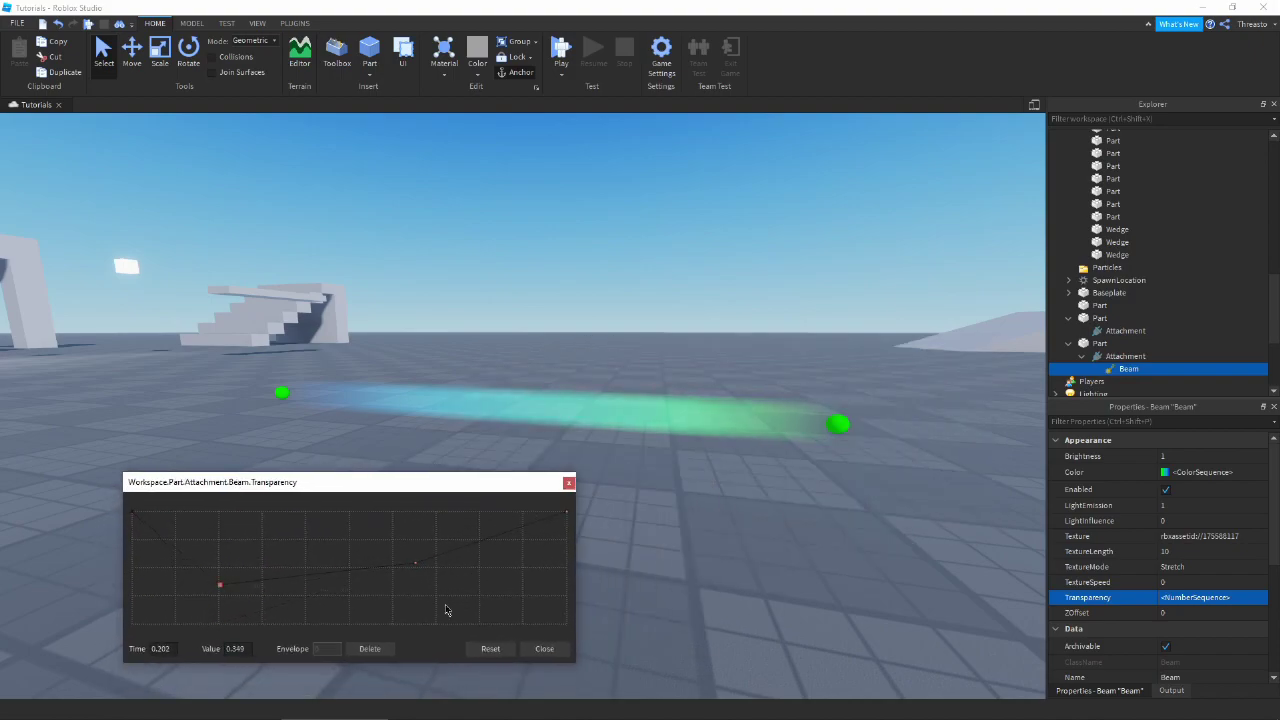
click(546, 648)
click(556, 648)
Step: Examine the fade at both ends of the beam from different angles
key(a)
right_drag(567, 570, 568, 571)
key(d)
key(w)
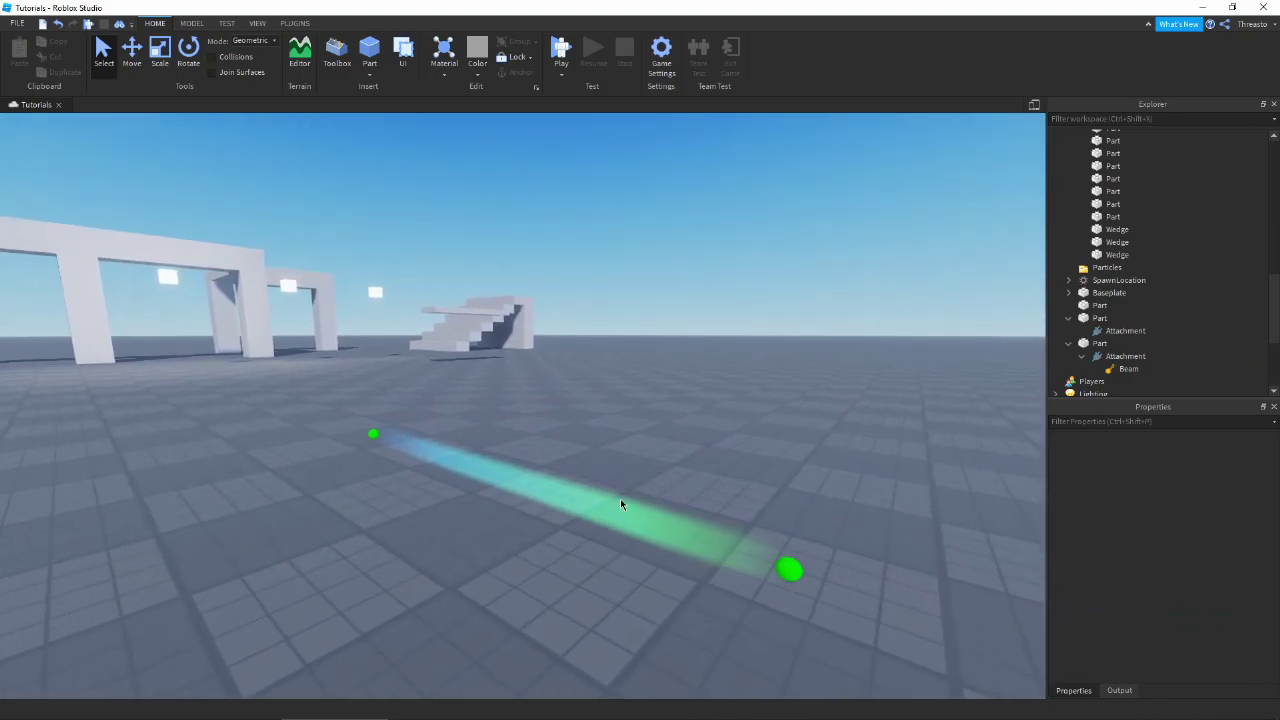
key(q)
key(s)
key(d)
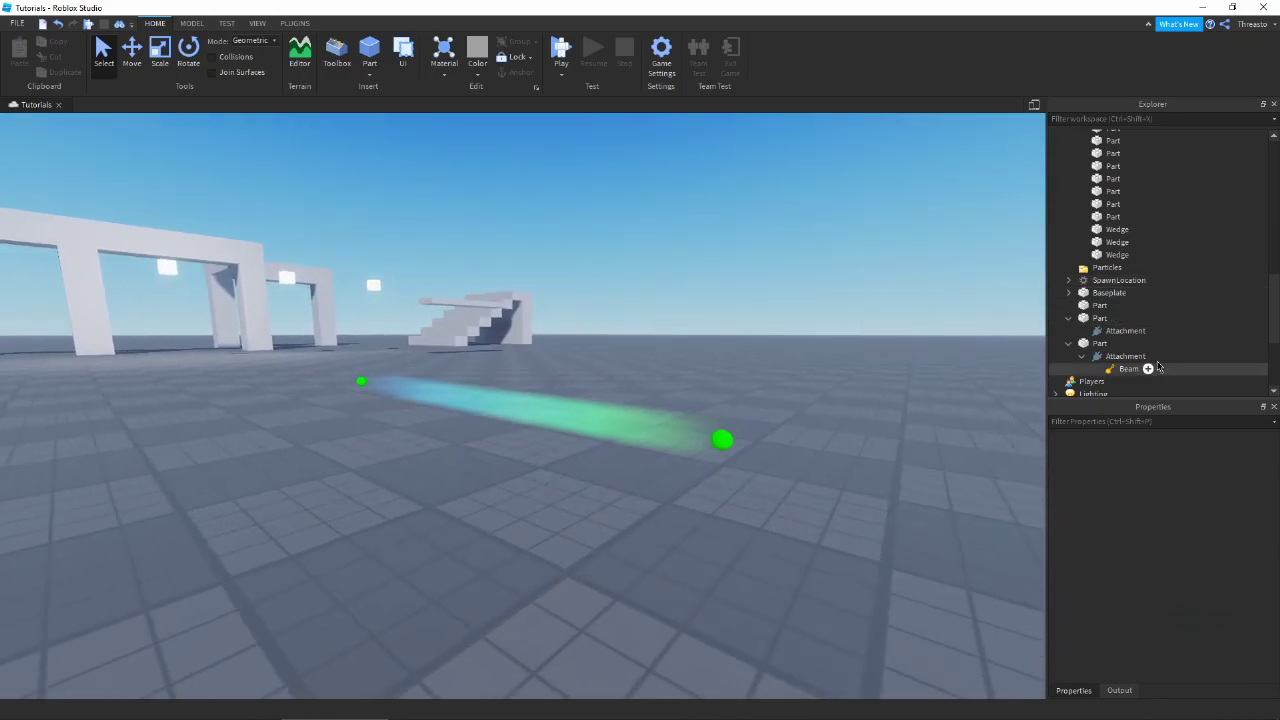
Step: Select the beam and try a TextureSpeed of 1
click(1130, 369)
scroll(1175, 541, down, 1)
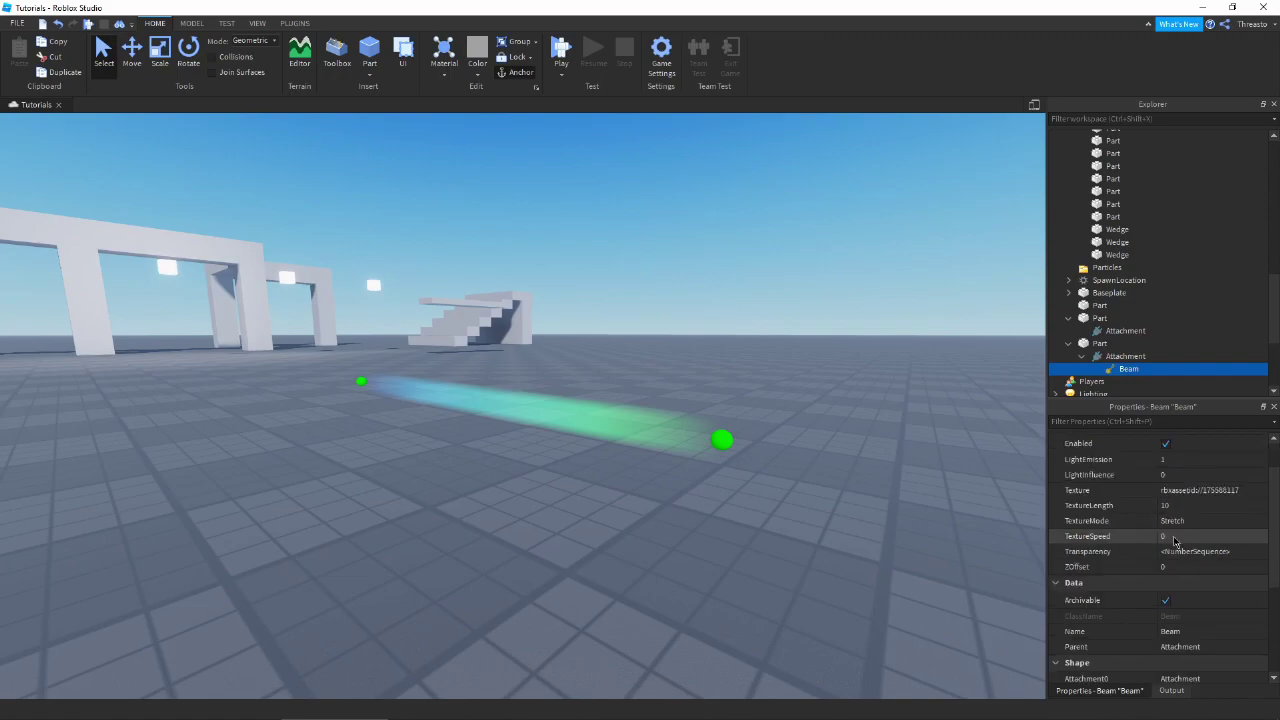
scroll(1106, 514, up, 1)
scroll(1110, 512, down, 1)
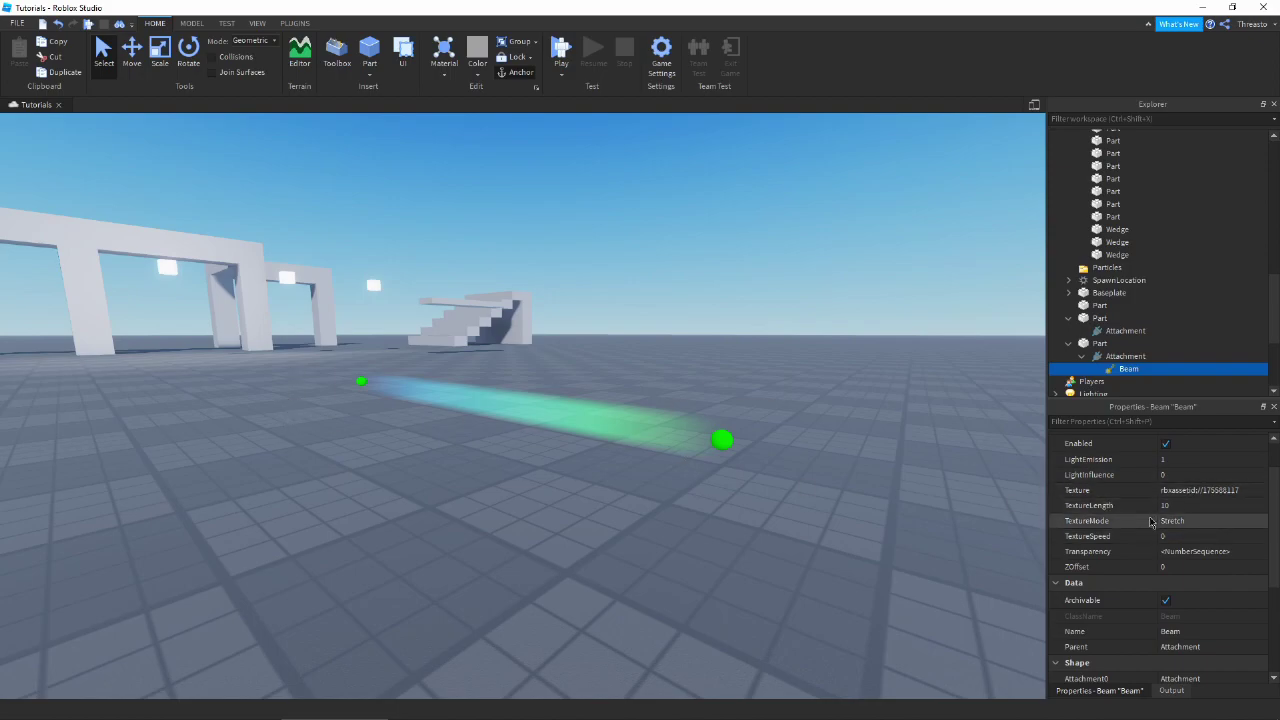
click(1190, 537)
text(1)
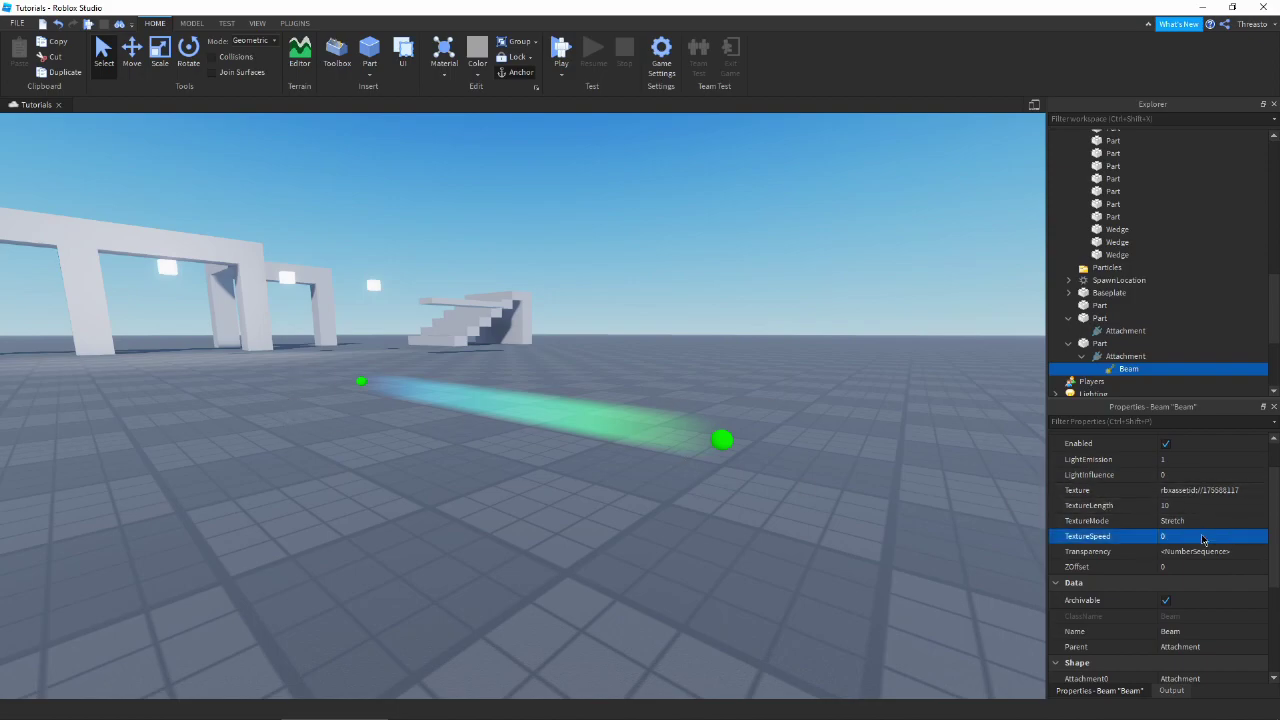
click(1200, 490)
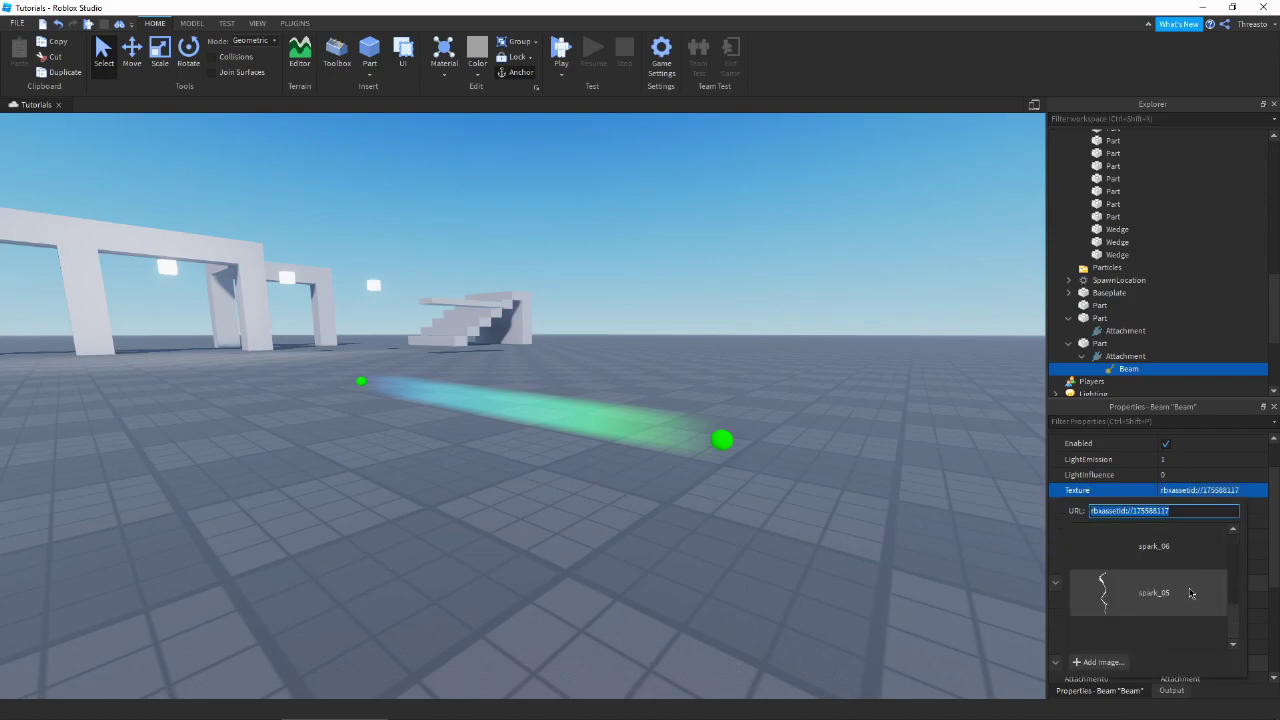
click(1190, 593)
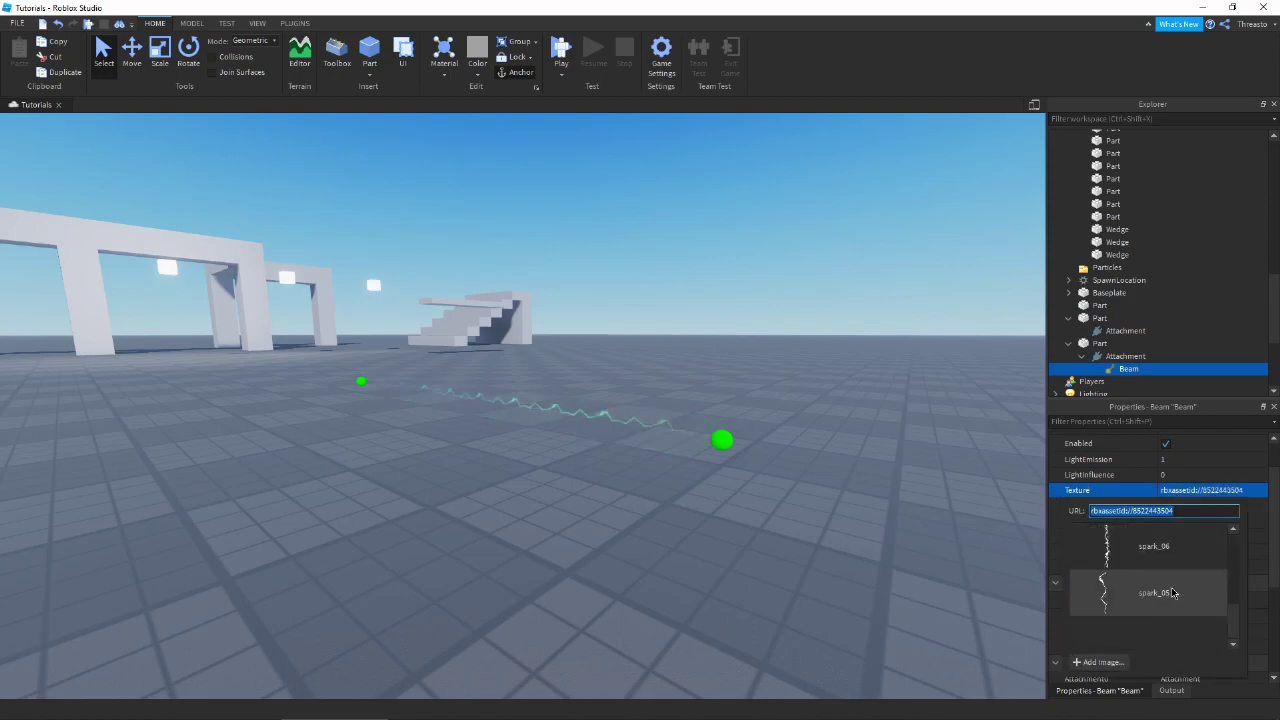
scroll(1172, 590, up, 1)
click(1160, 636)
right_drag(757, 537, 768, 550)
scroll(997, 500, up, 1)
scroll(997, 500, down, 1)
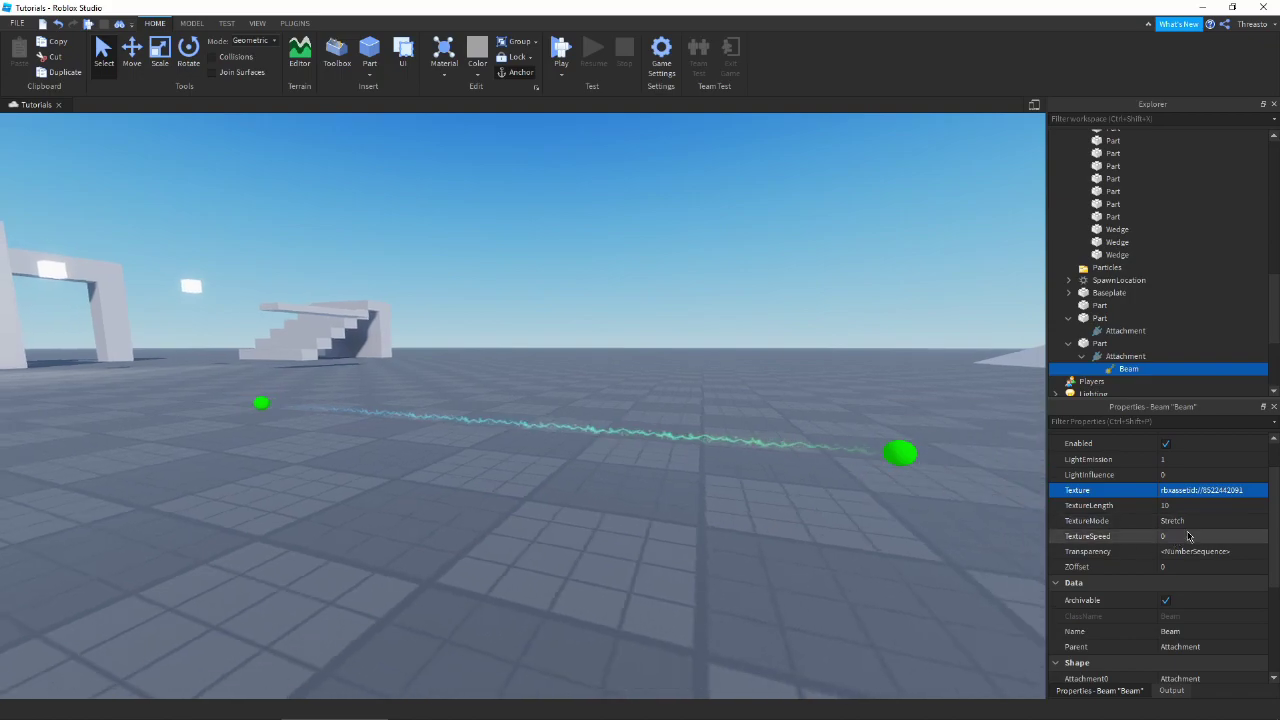
Step: Set the beam's TextureSpeed to 1 with the spark texture applied
click(1188, 537)
text(1)
key(Return)
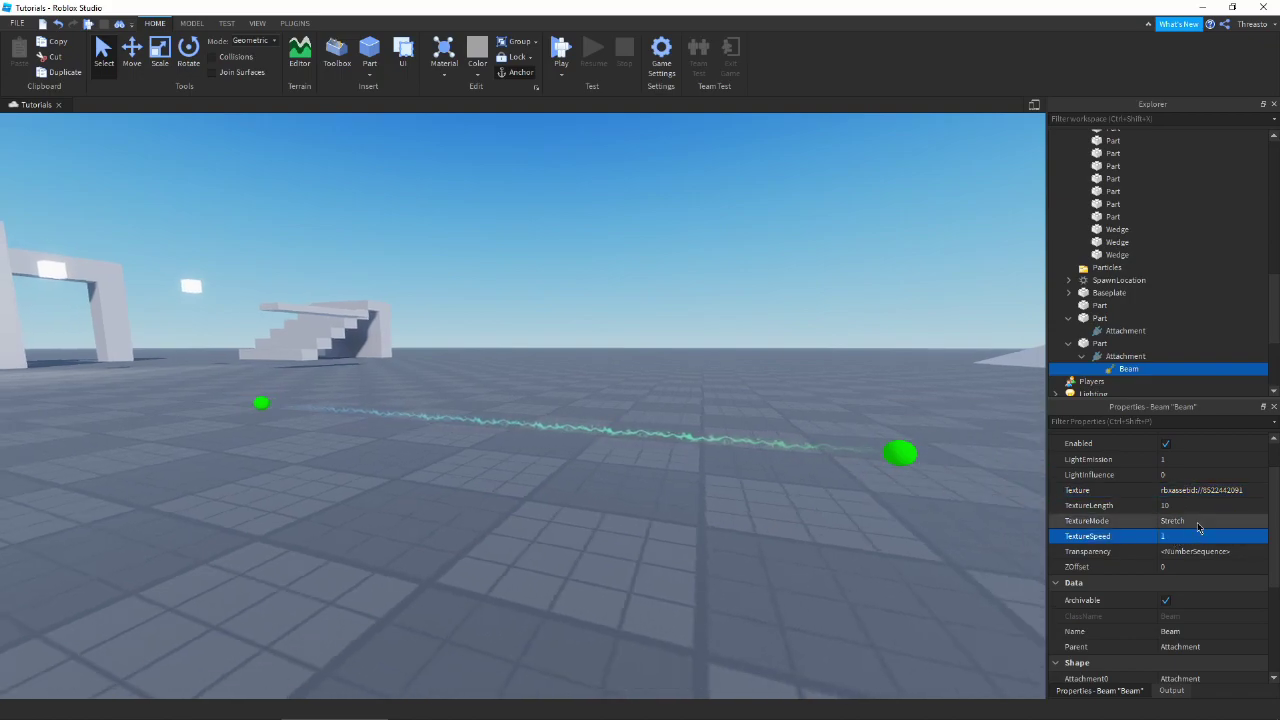
Step: Try the Static and Wrap texture modes on the beam and return its TextureMode to Stretch
click(1199, 523)
click(1185, 536)
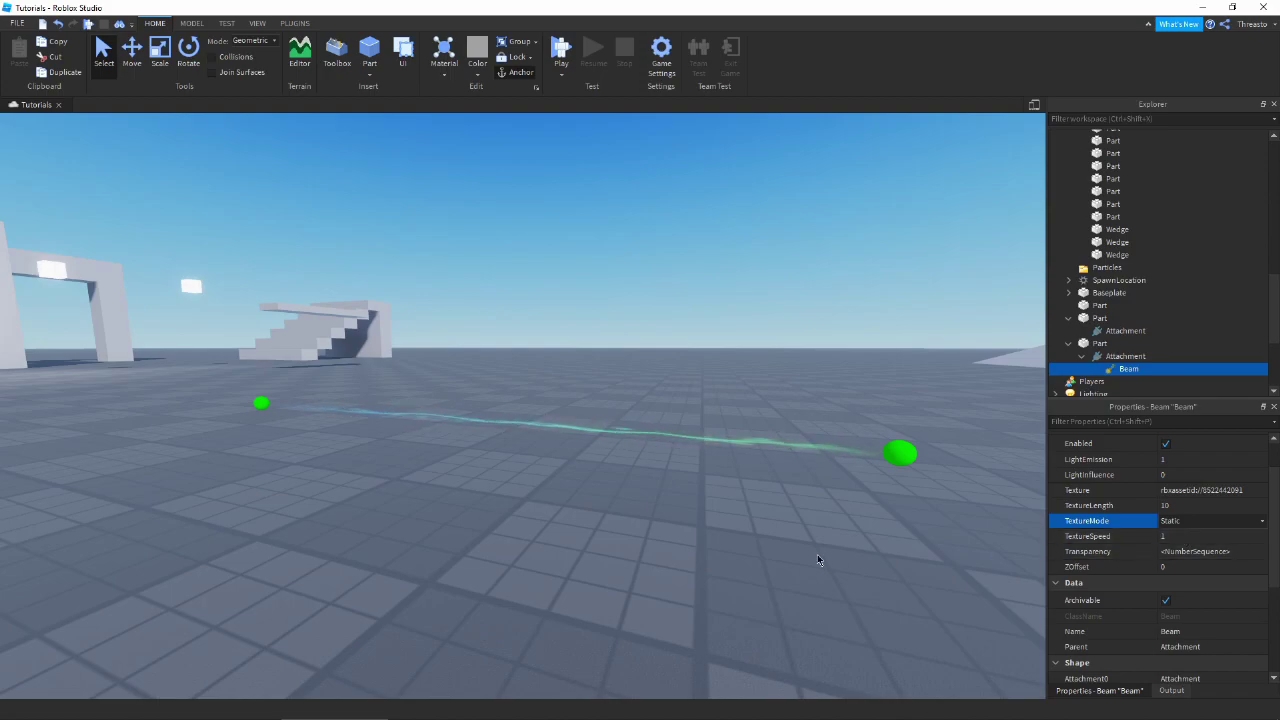
click(1190, 521)
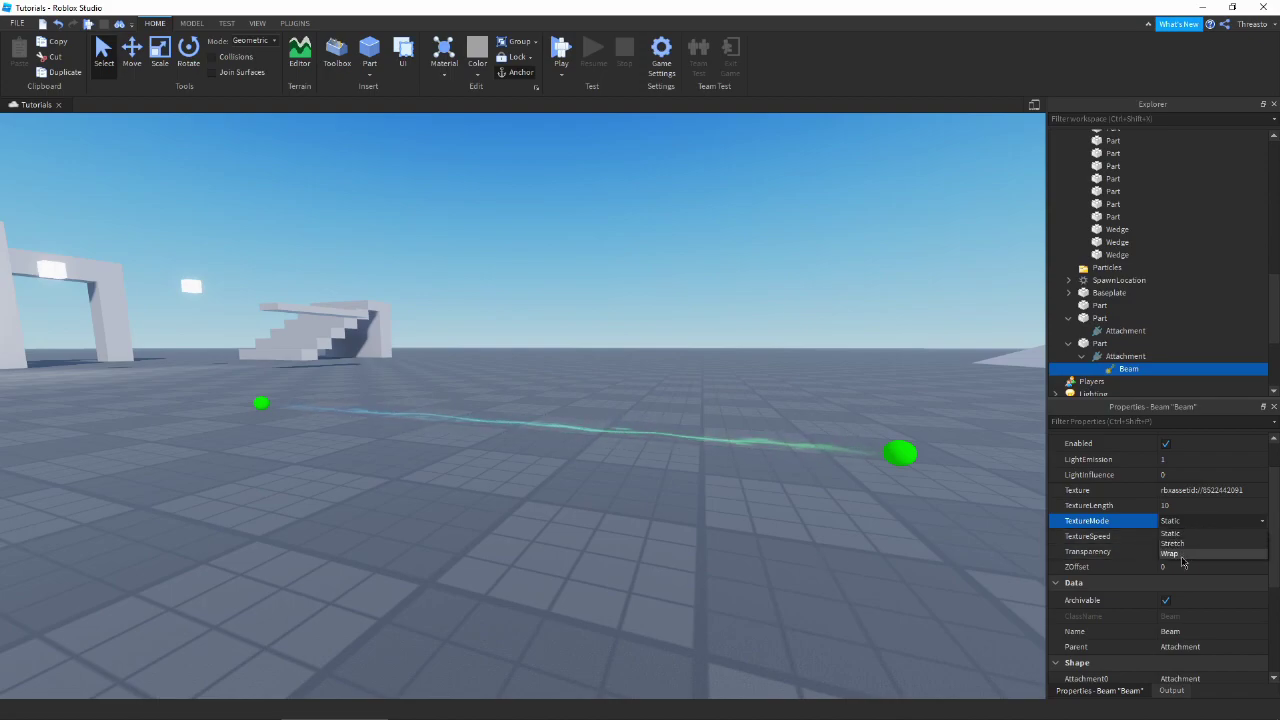
click(1182, 556)
click(1180, 524)
click(1175, 535)
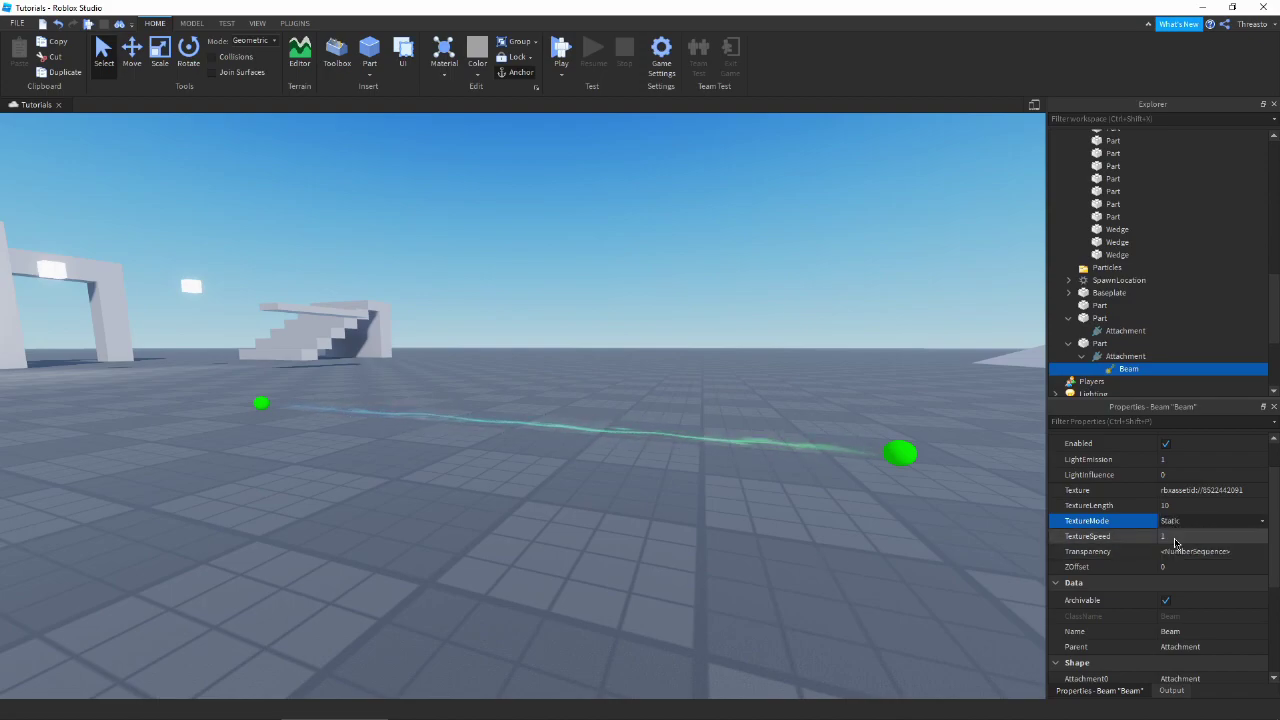
click(1182, 523)
click(1170, 555)
click(1185, 525)
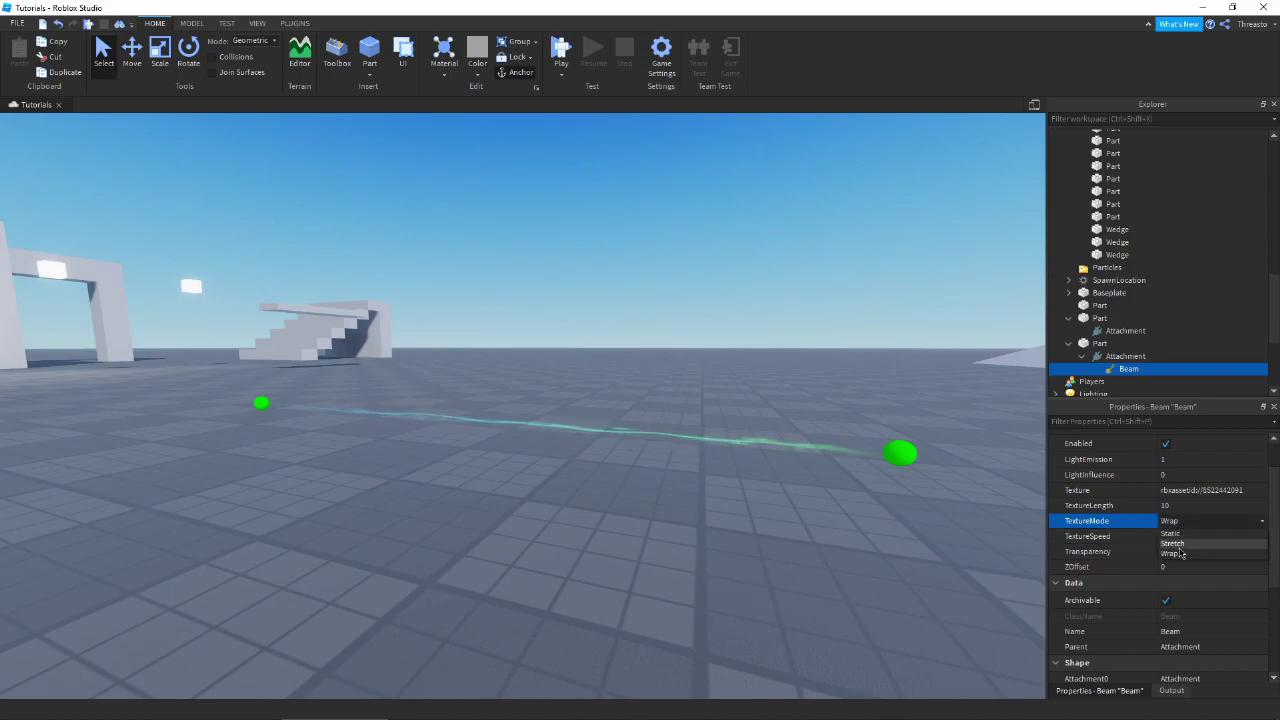
click(1180, 547)
Step: Examine the stretched spark texture moving along the beam from several angles
right_drag(830, 465, 818, 464)
key(a)
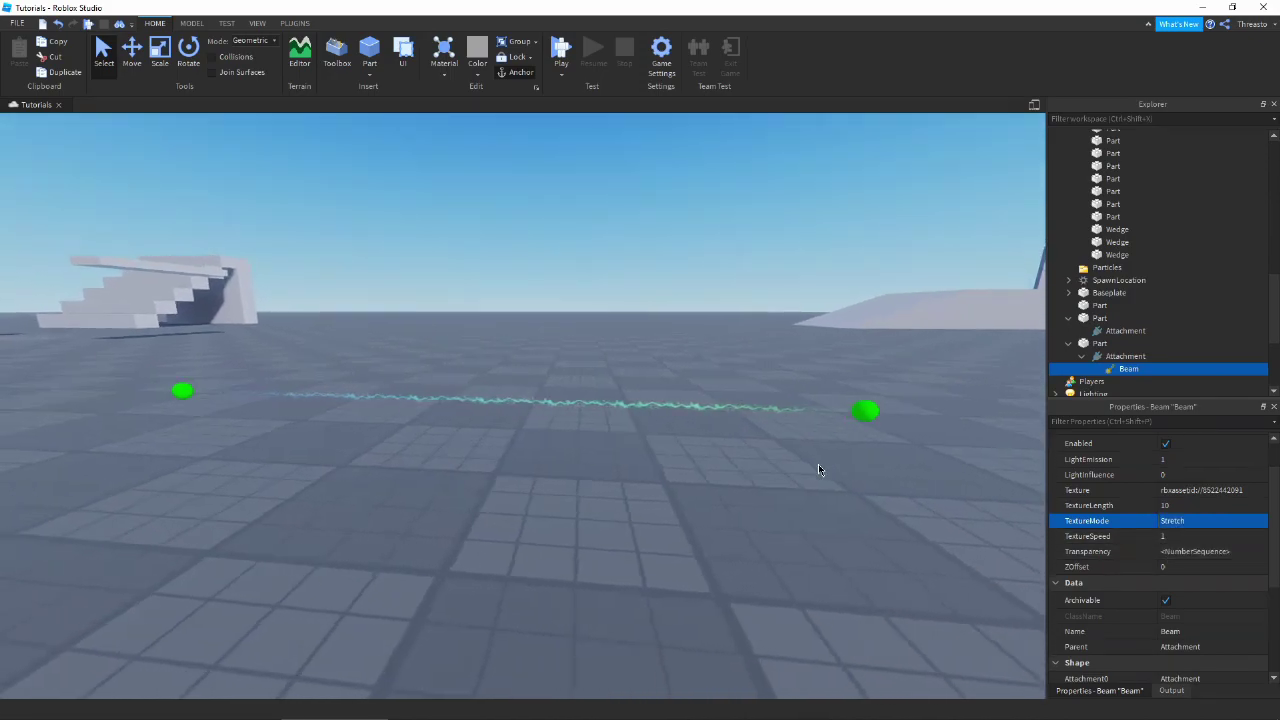
key(w)
right_drag(945, 496, 936, 467)
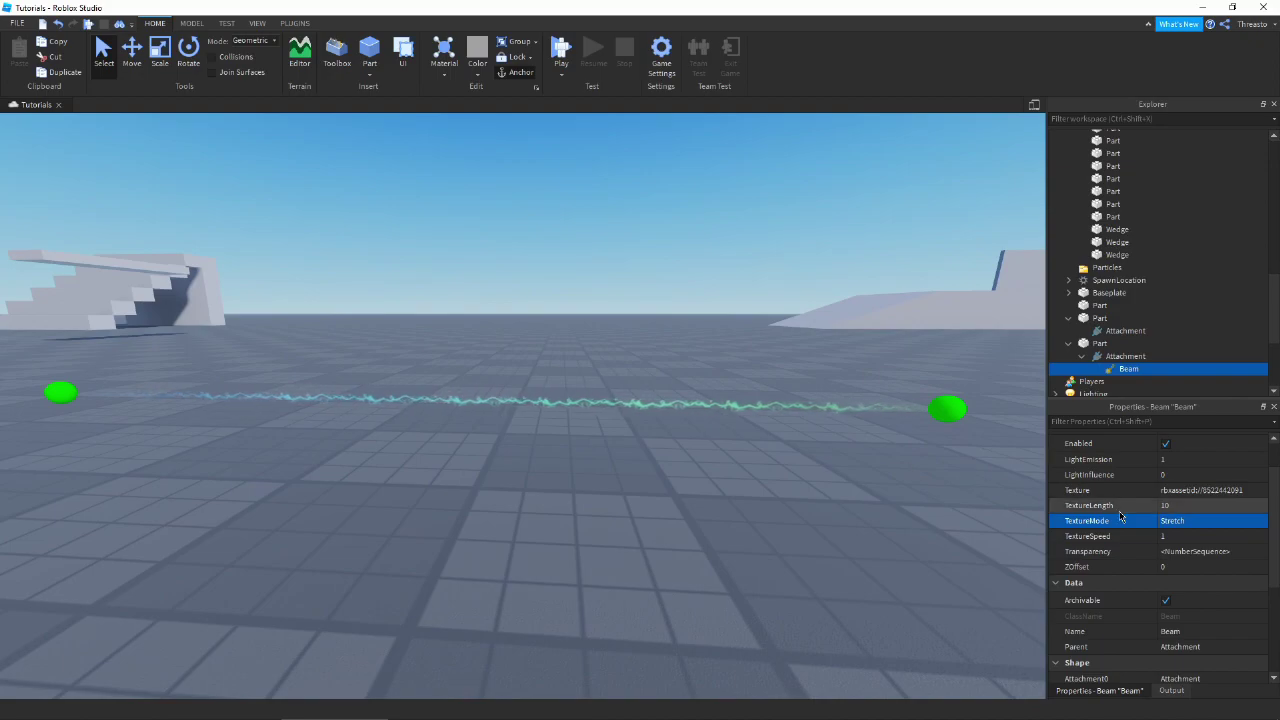
right_drag(594, 488, 625, 480)
key(a)
key(s)
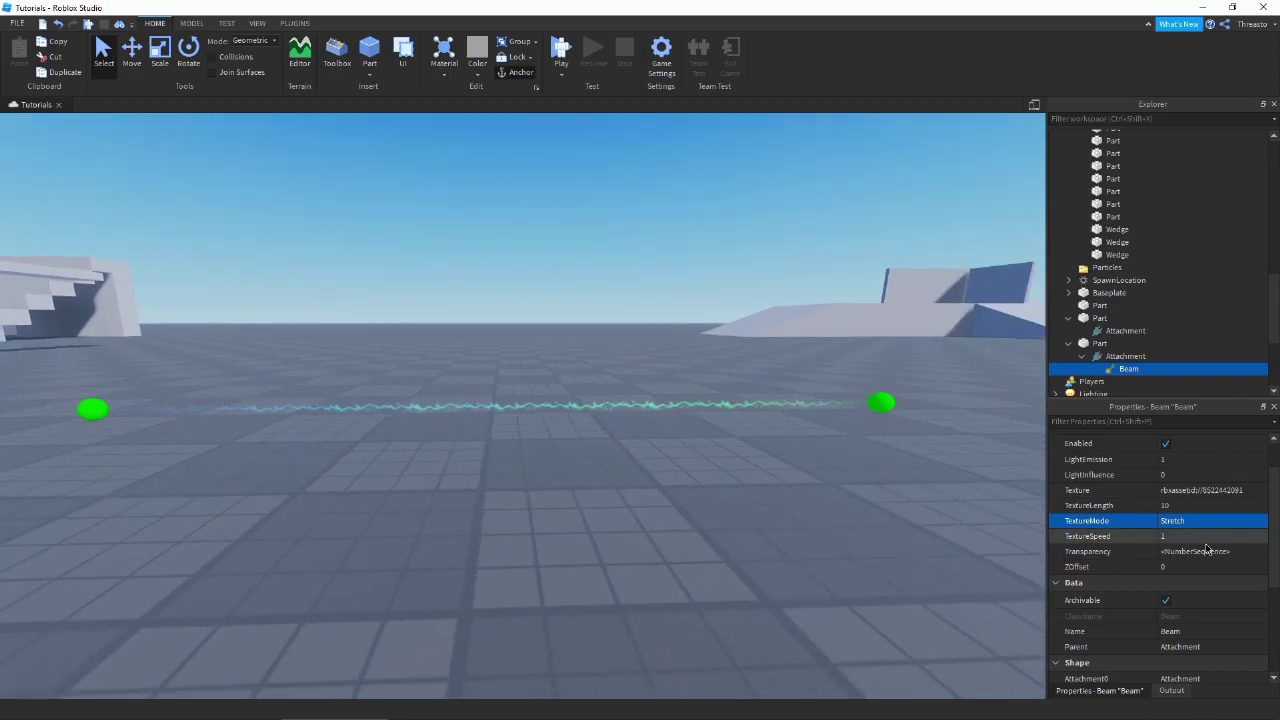
right_drag(885, 488, 872, 480)
key(s)
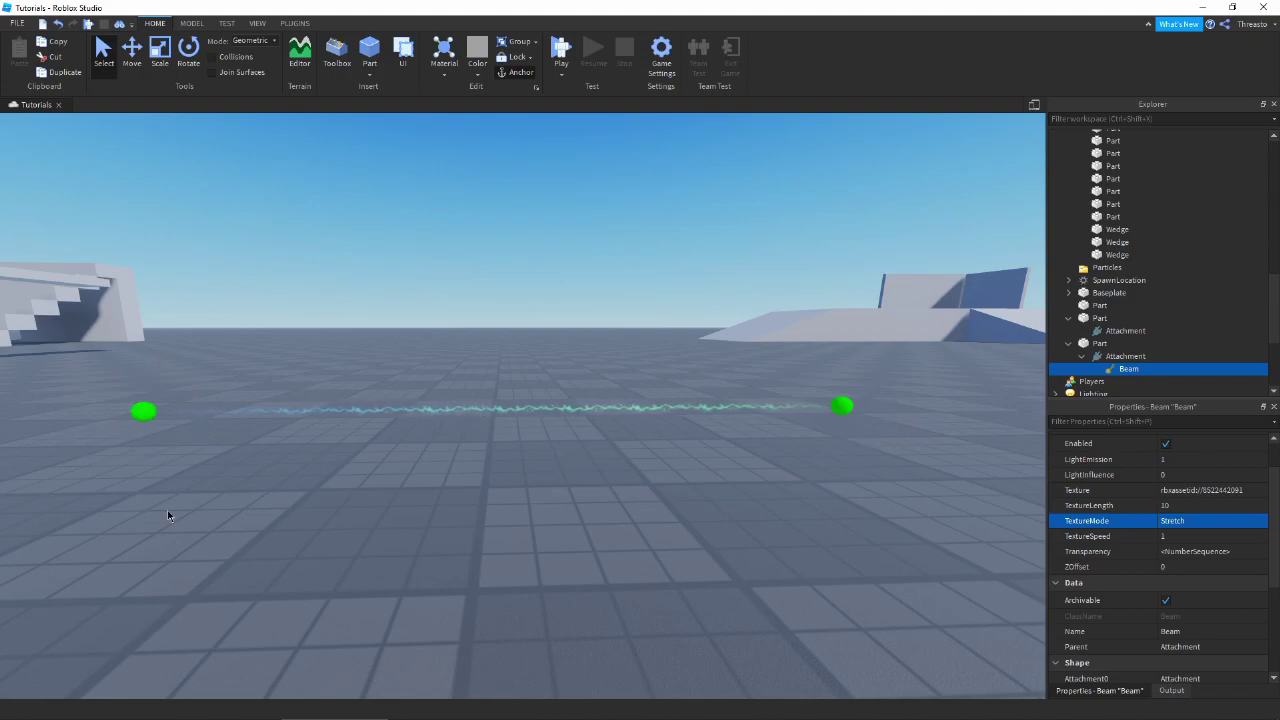
right_drag(740, 533, 712, 531)
key(d)
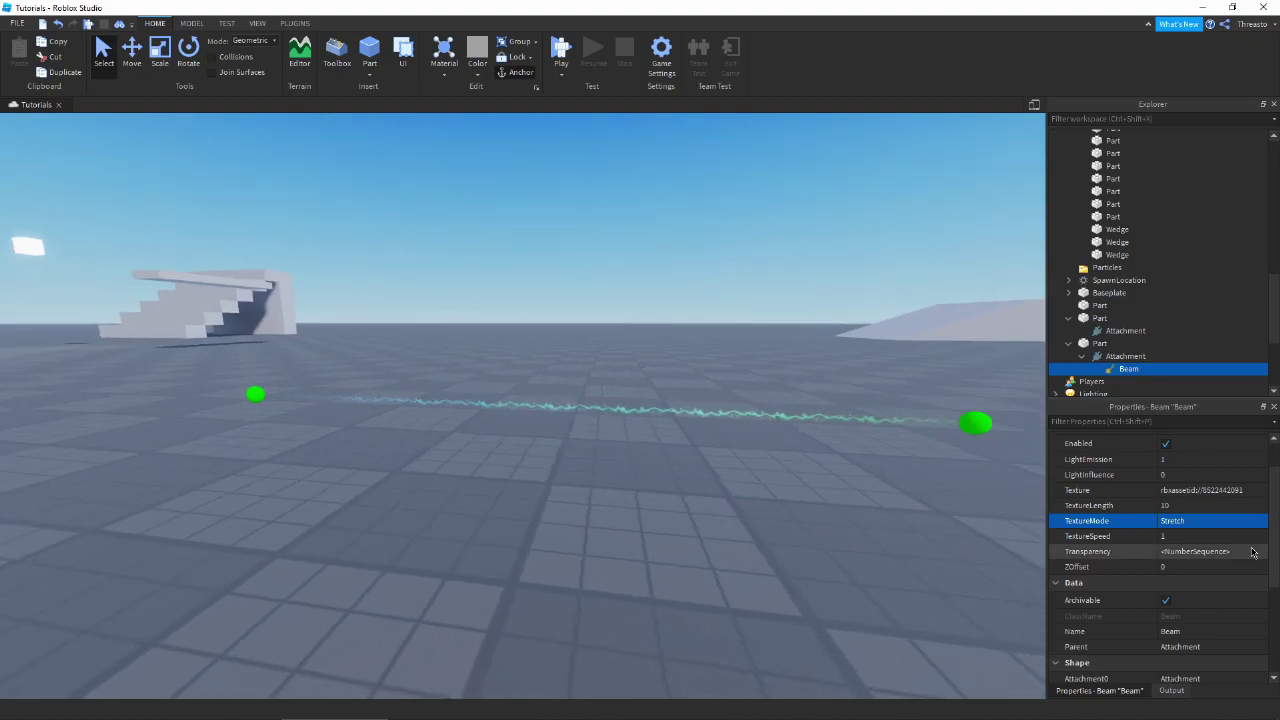
Step: Try a TextureSpeed of 0.2 and the Static texture mode on the beam, and restore TextureMode to Stretch
click(1222, 536)
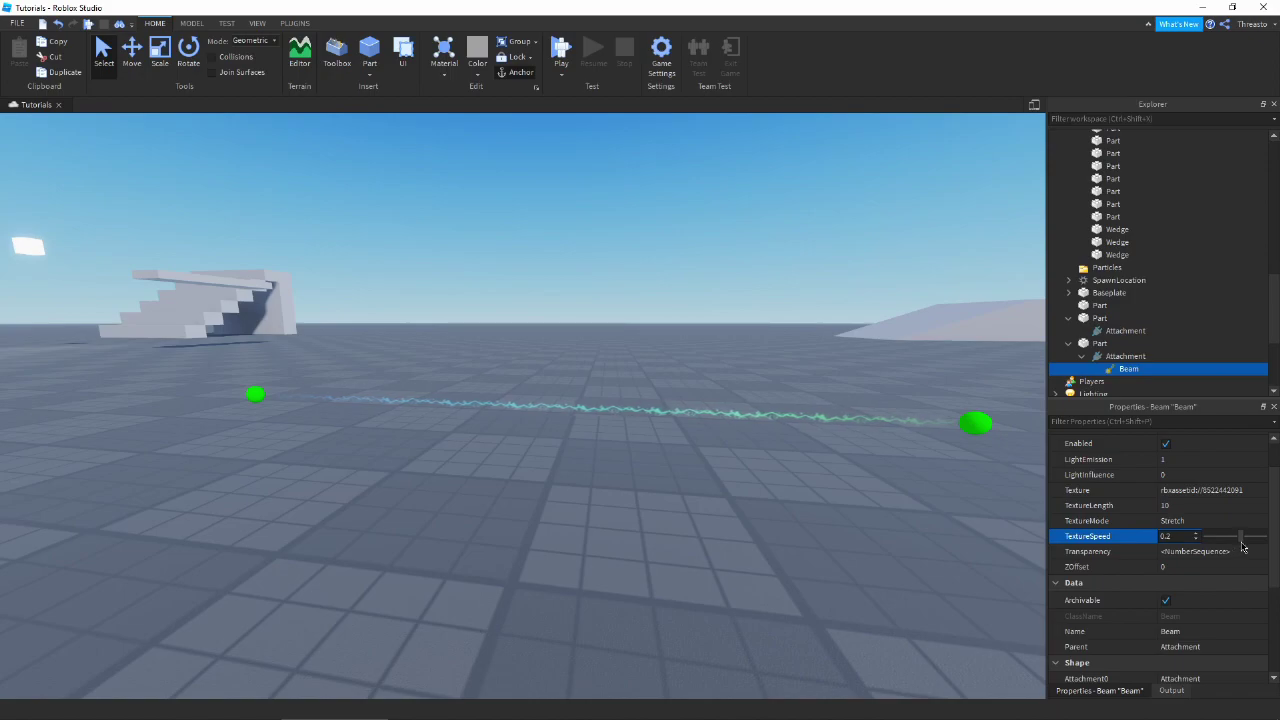
click(1188, 506)
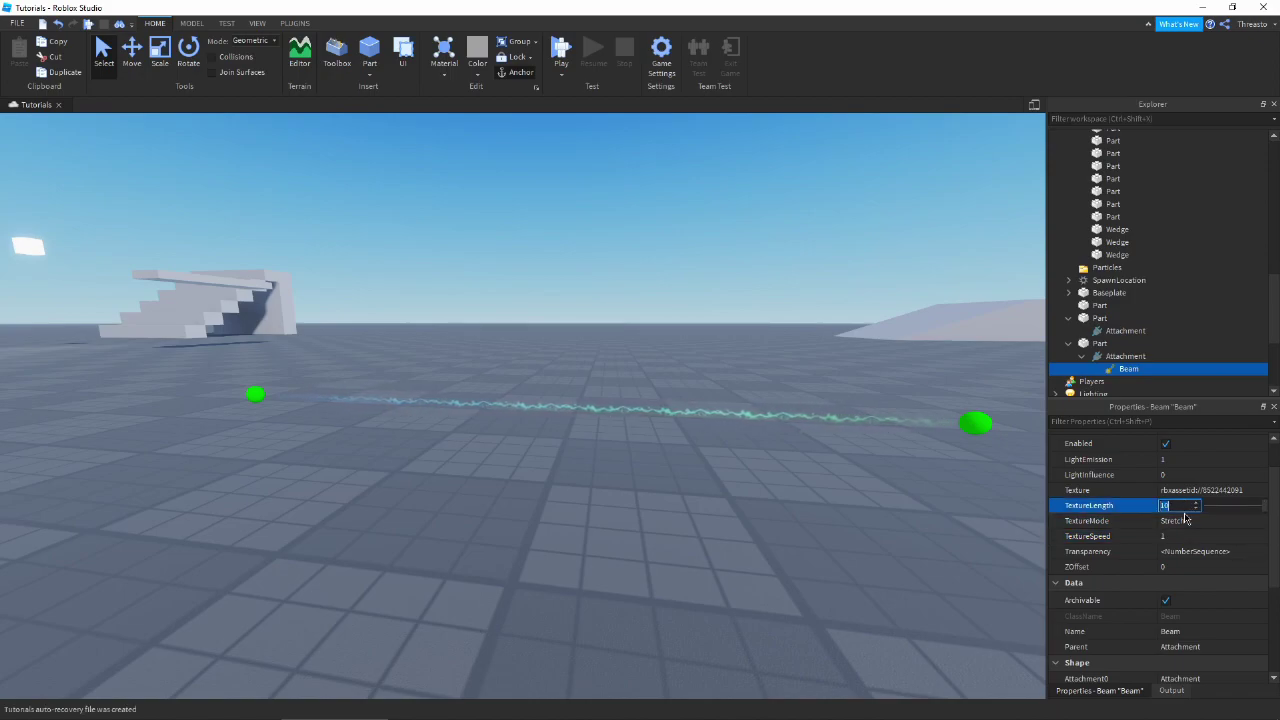
click(1186, 519)
right_drag(862, 529, 860, 527)
right_drag(700, 387, 700, 387)
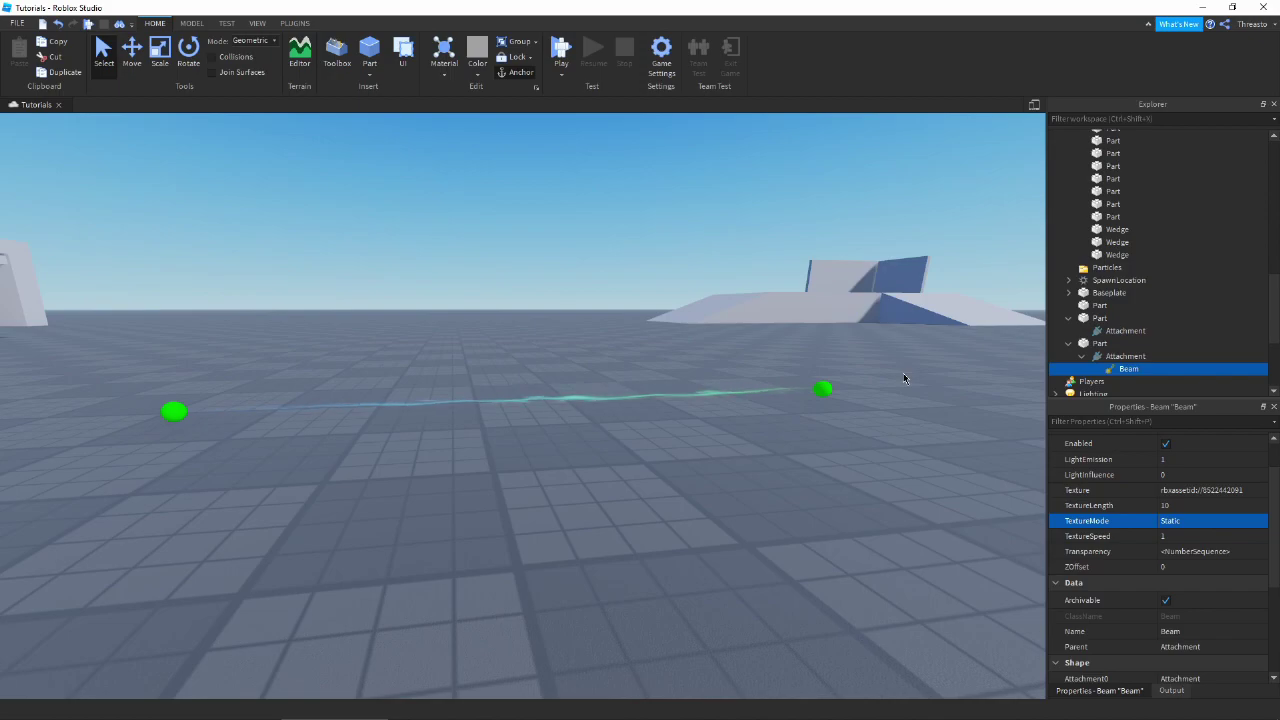
click(1182, 522)
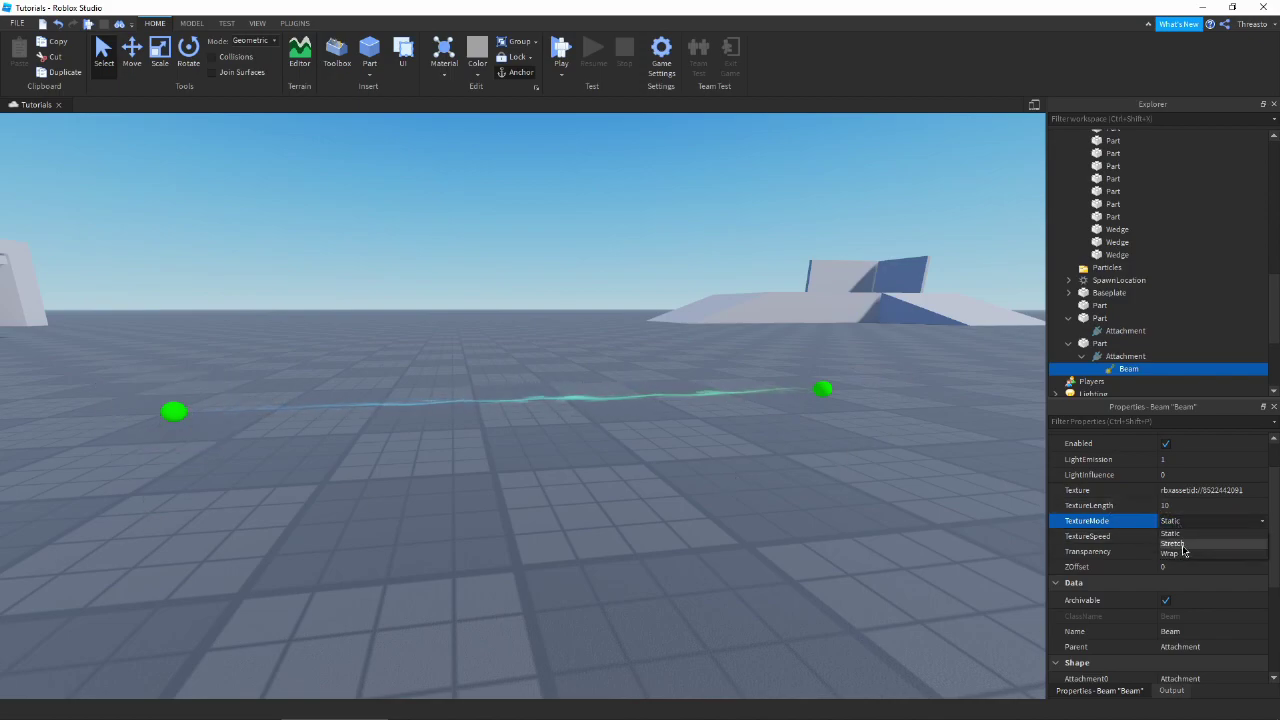
click(1182, 545)
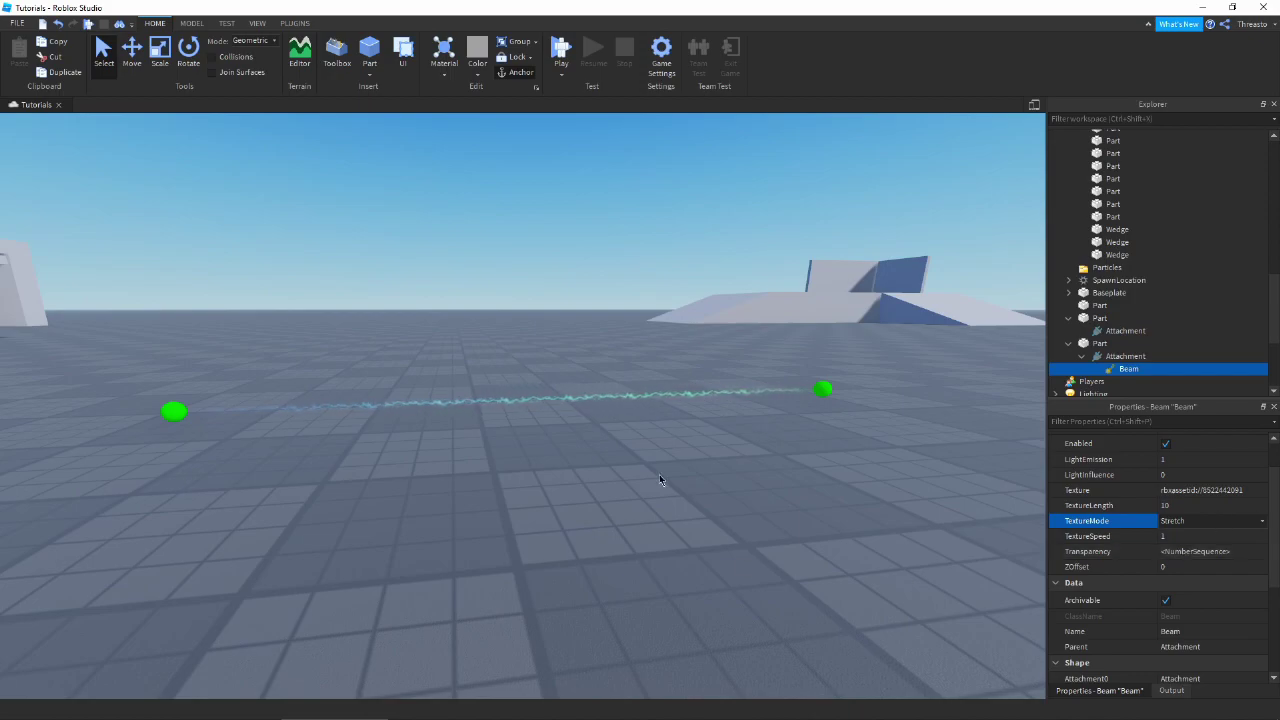
Step: Replace the beam's spark texture with the image rbxassetid://175588117
right_drag(659, 475, 651, 474)
key(w)
key(d)
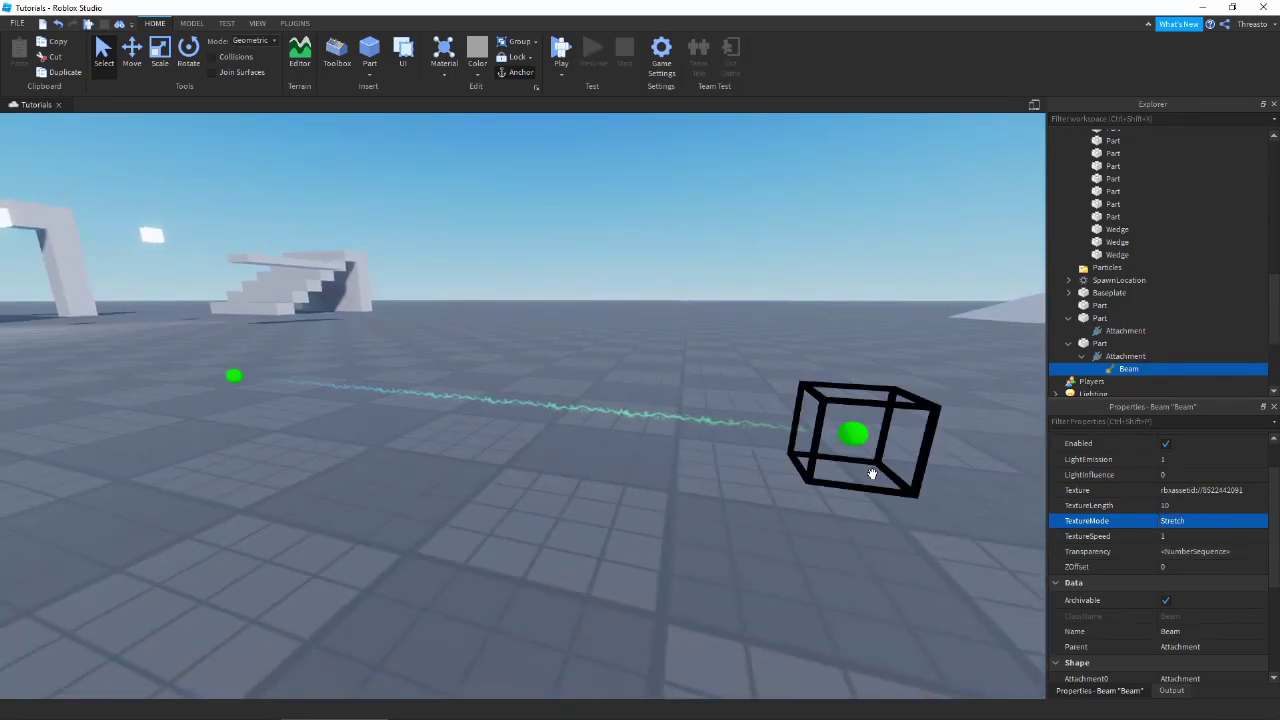
right_drag(872, 474, 873, 463)
key(a)
scroll(820, 435, down, 3)
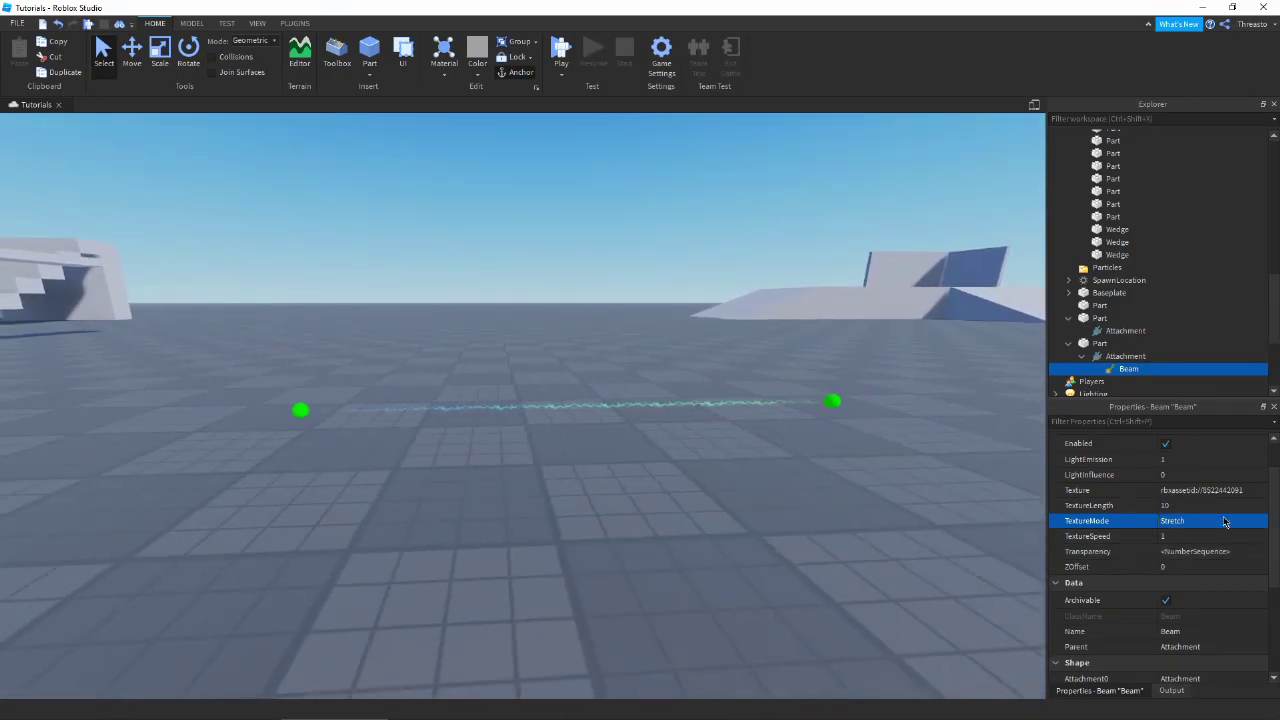
click(1210, 490)
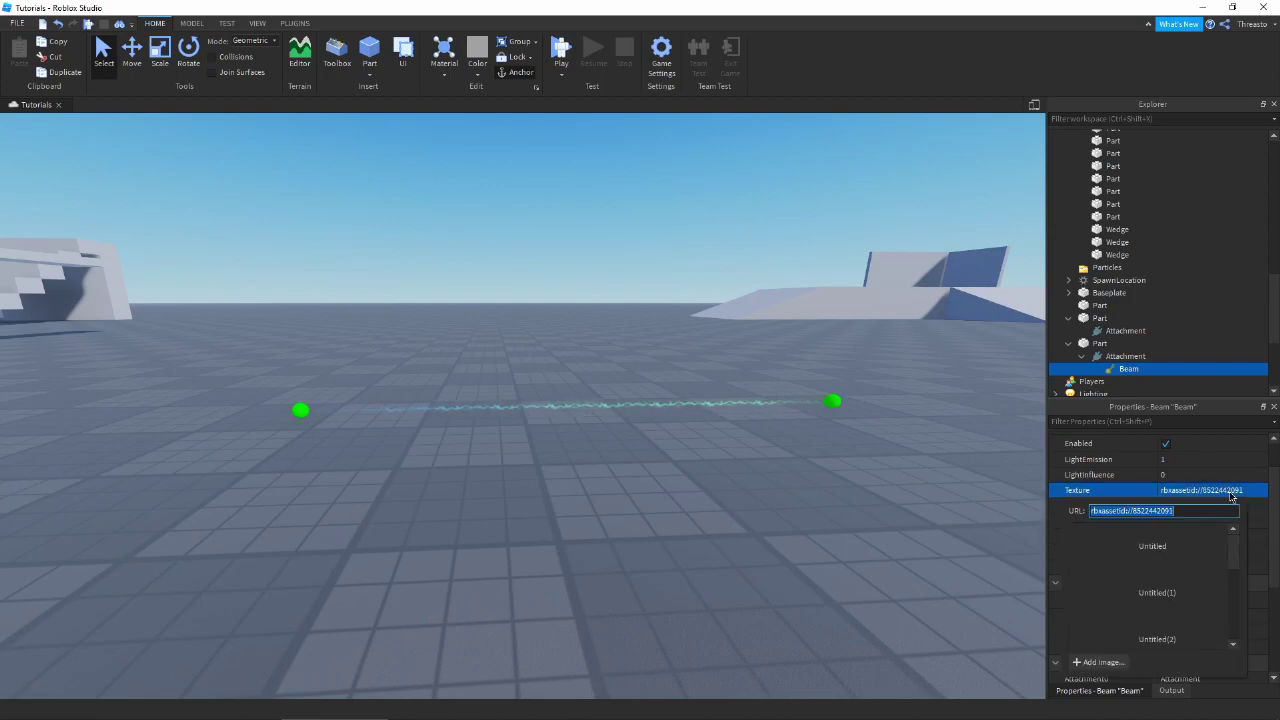
click(1212, 548)
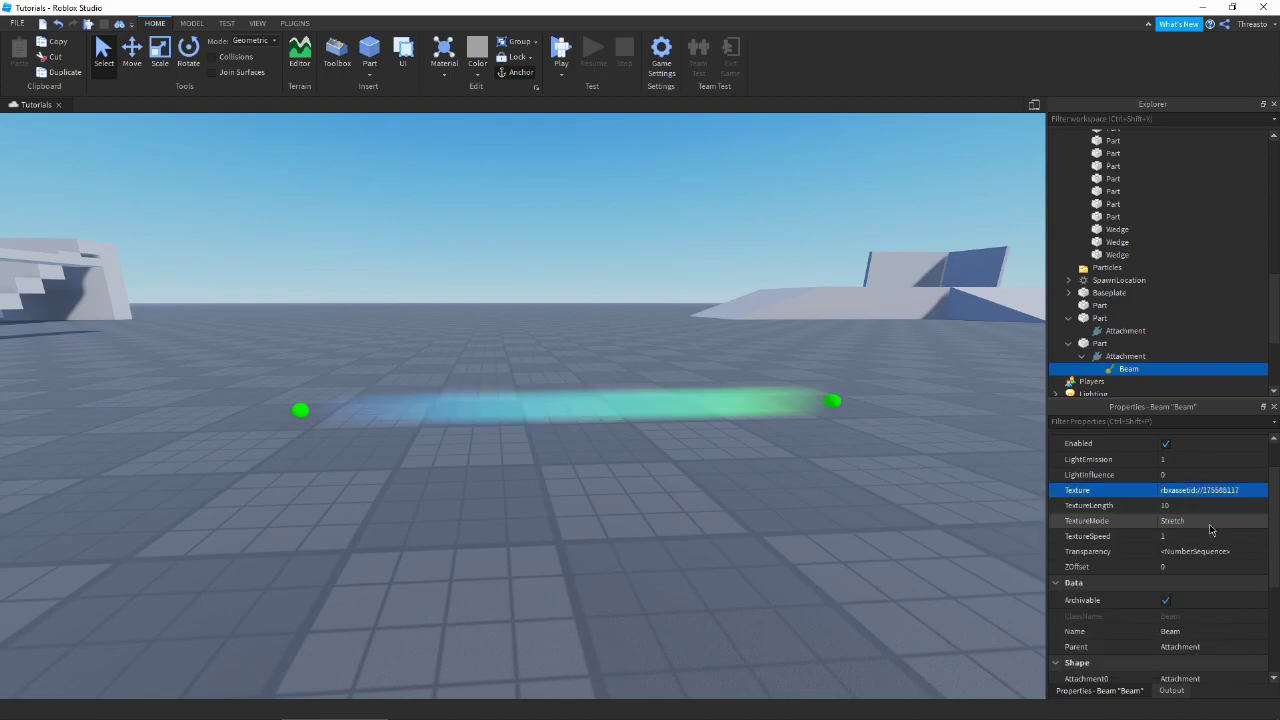
Step: Reselect the beam and set its TextureSpeed to 0
right_drag(833, 533, 833, 533)
key(d)
key(s)
click(955, 304)
click(1125, 369)
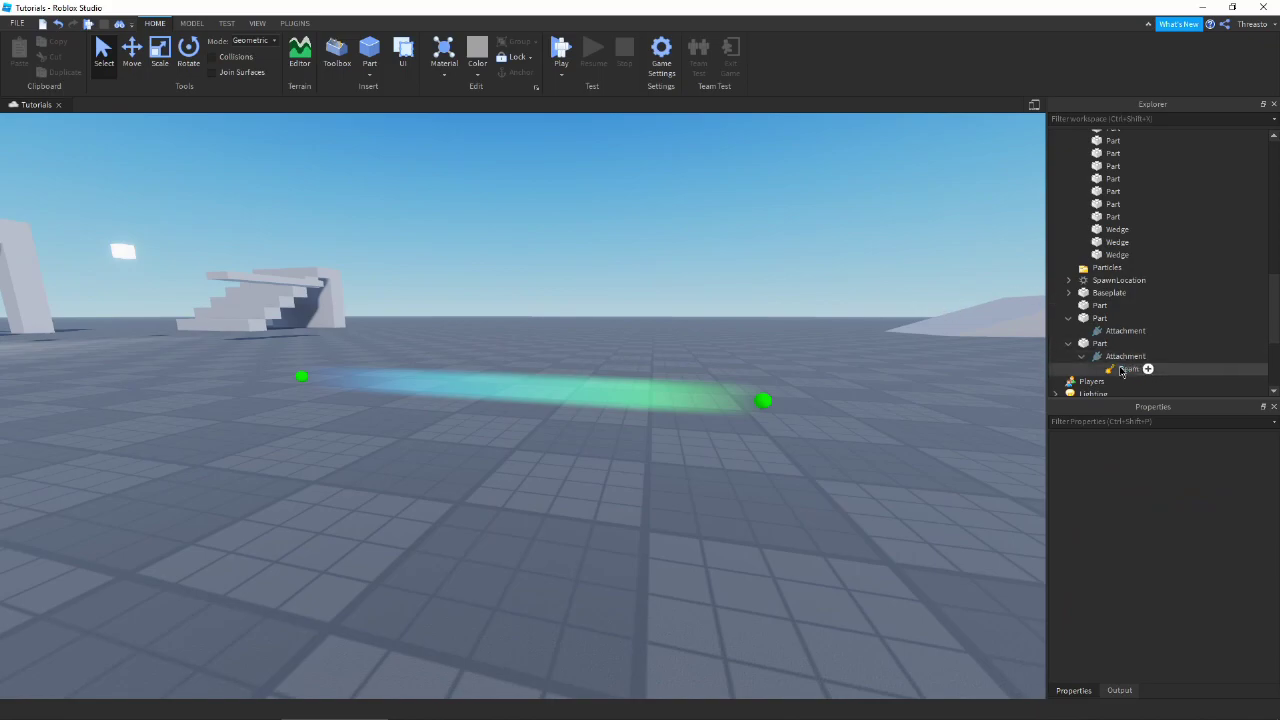
scroll(1118, 545, down, 3)
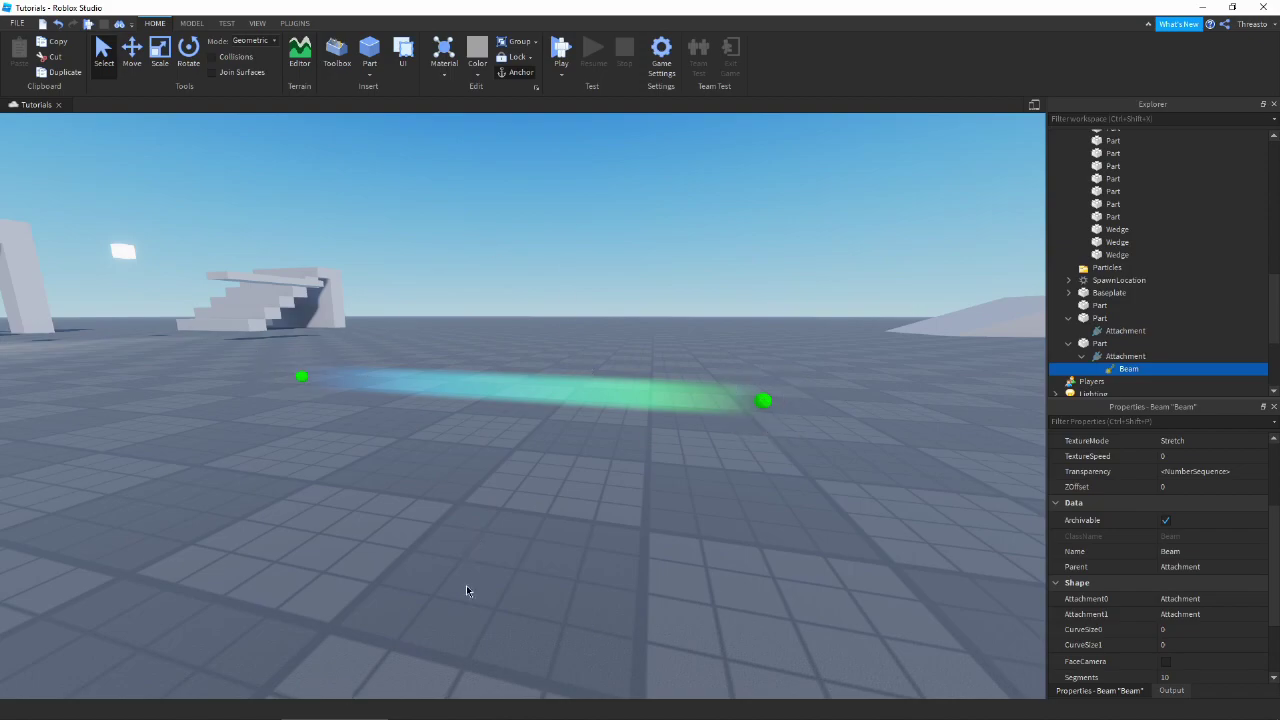
scroll(1118, 541, down, 3)
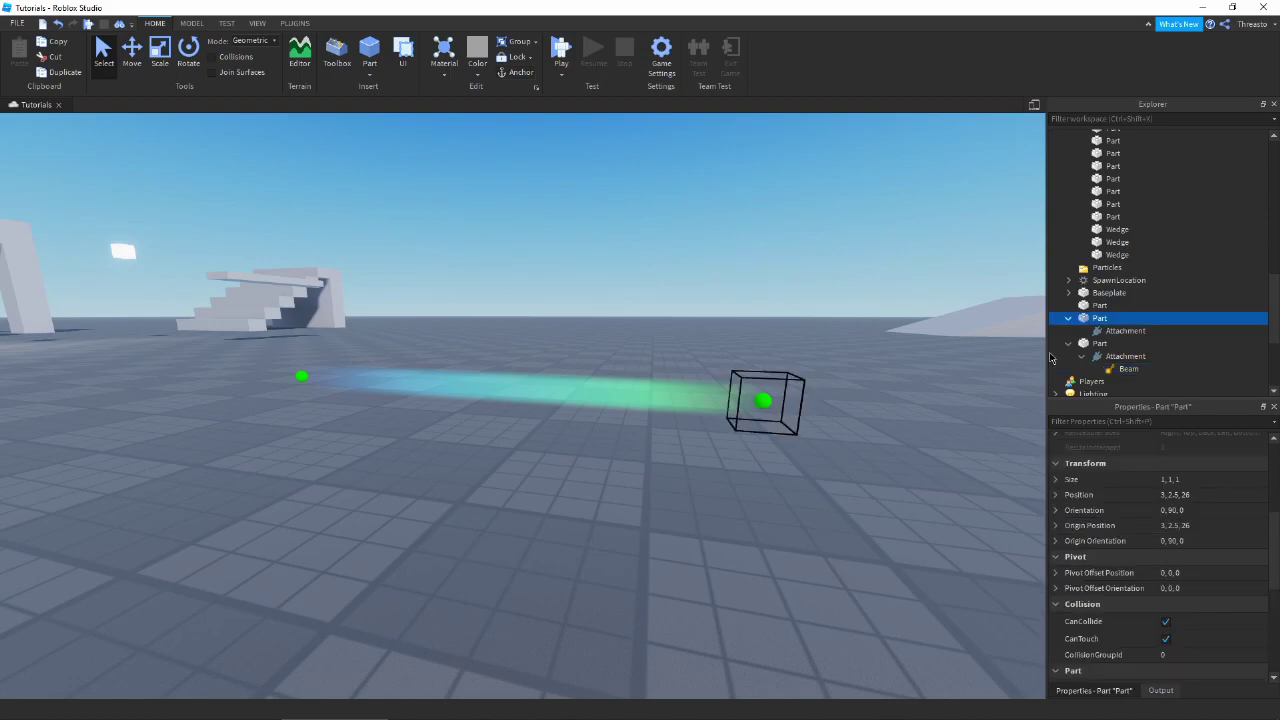
Step: Select the beam again and try a CurveSize0 of 1
click(1128, 368)
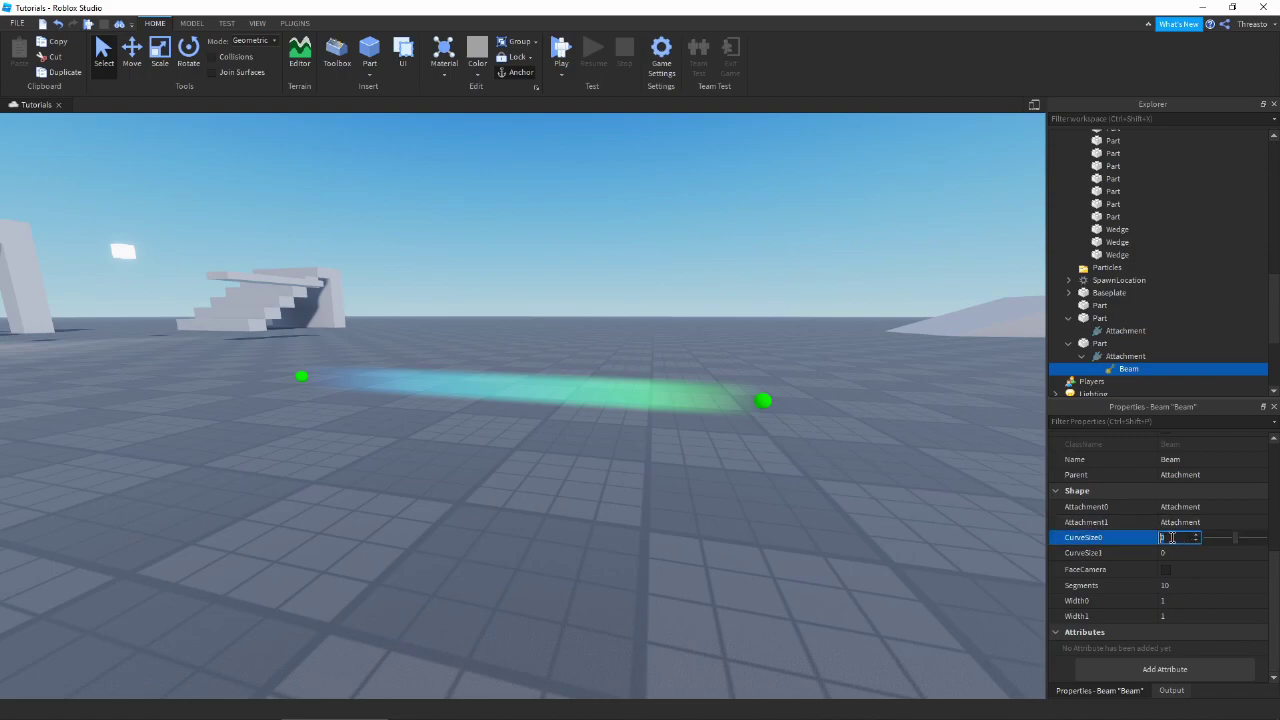
key(e)
right_drag(703, 436, 703, 436)
key(q)
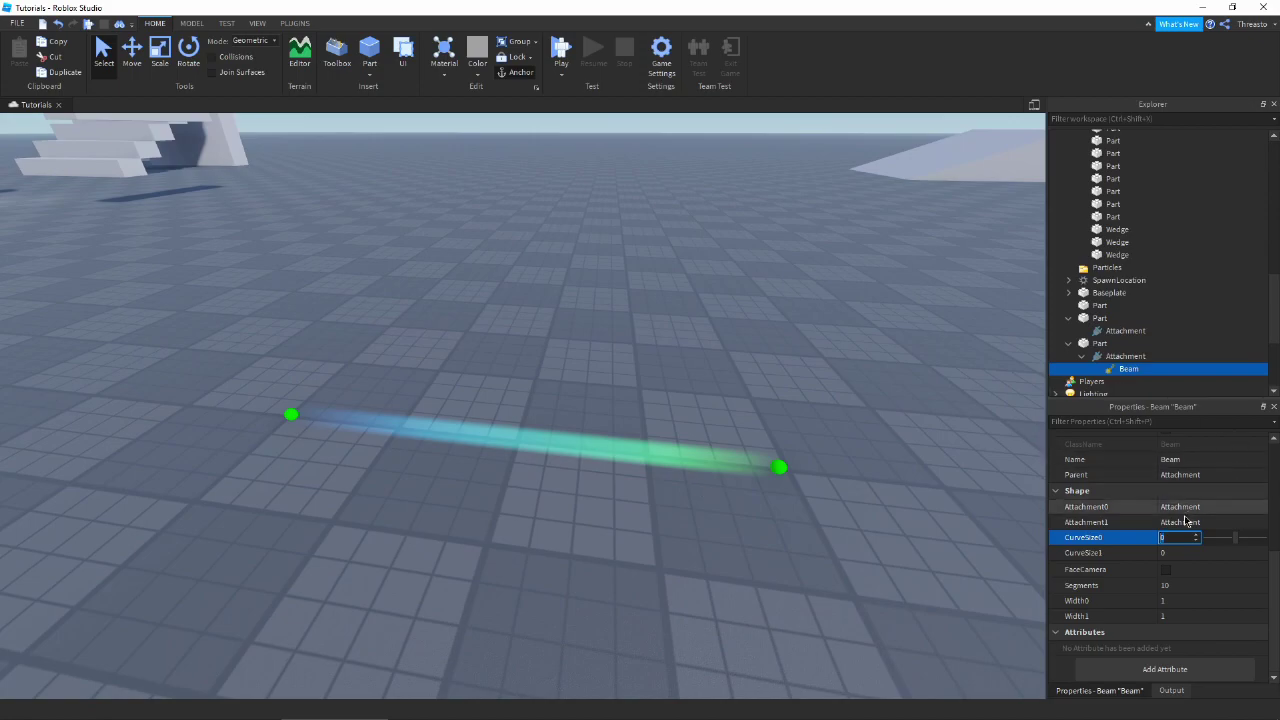
mouse_move(1250, 545)
mouse_down()
mouse_move(1216, 562)
mouse_move(1258, 548)
mouse_move(1240, 556)
mouse_up()
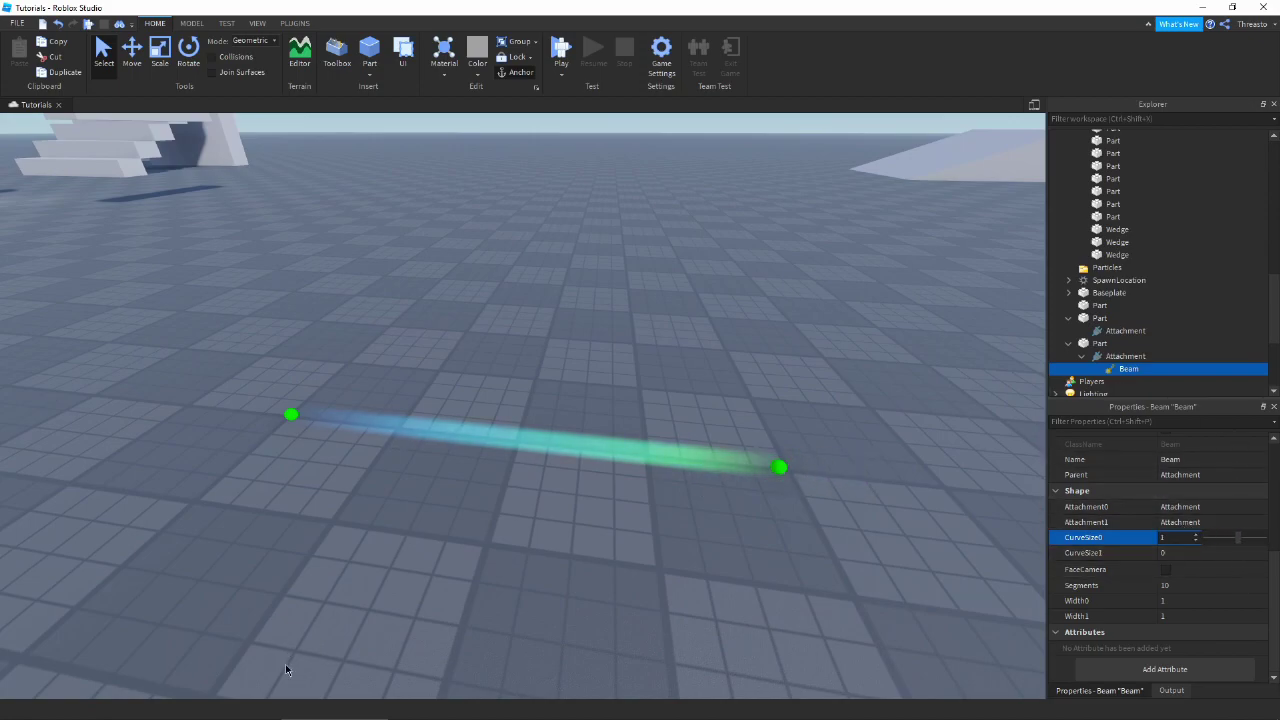
right_drag(286, 669, 286, 669)
Step: Select the part at the beam's blue end and inspect the direction of its axes
click(240, 430)
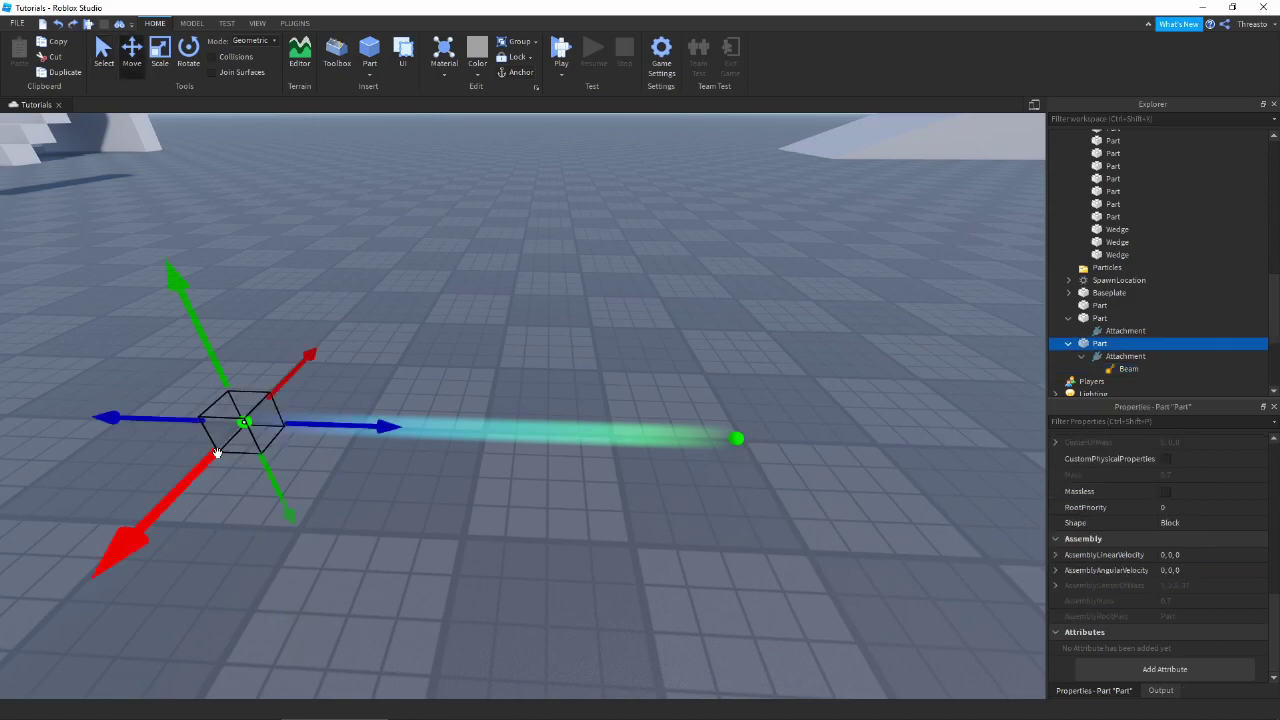
right_drag(665, 378, 665, 378)
key(w)
key(a)
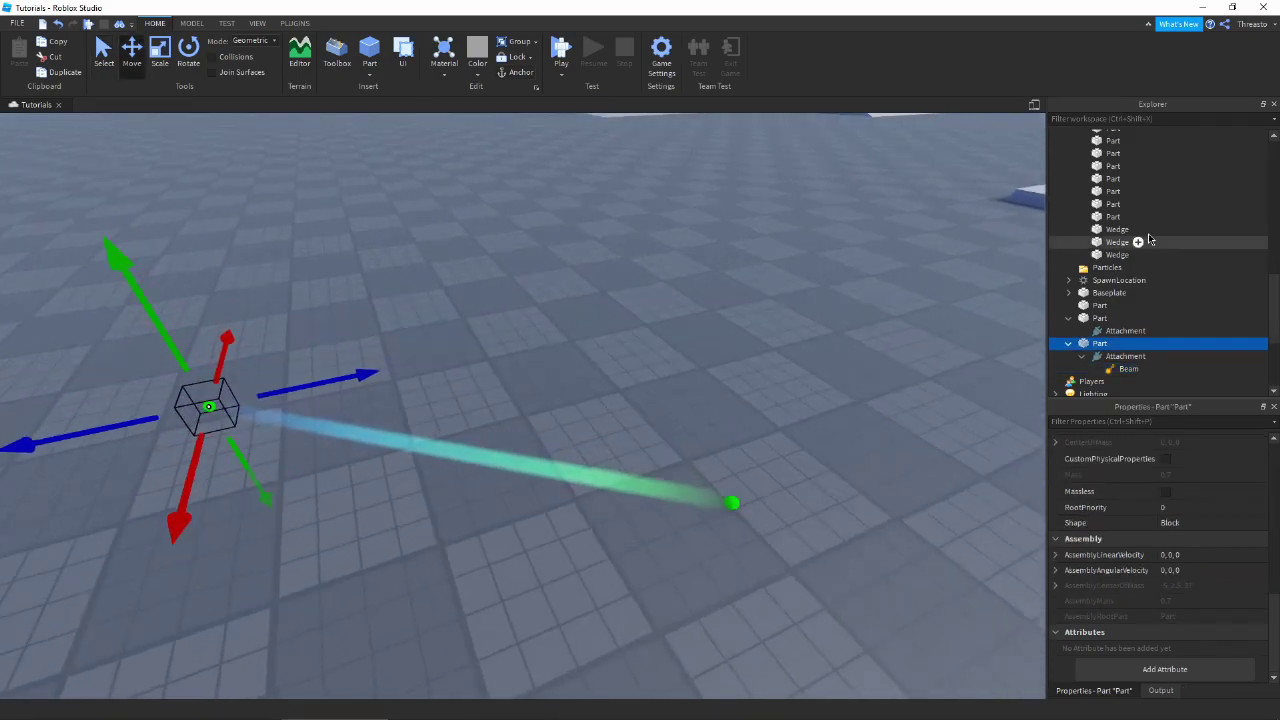
Step: Reselect the beam and set its CurveSize0 to -10
click(1139, 369)
key(s)
key(a)
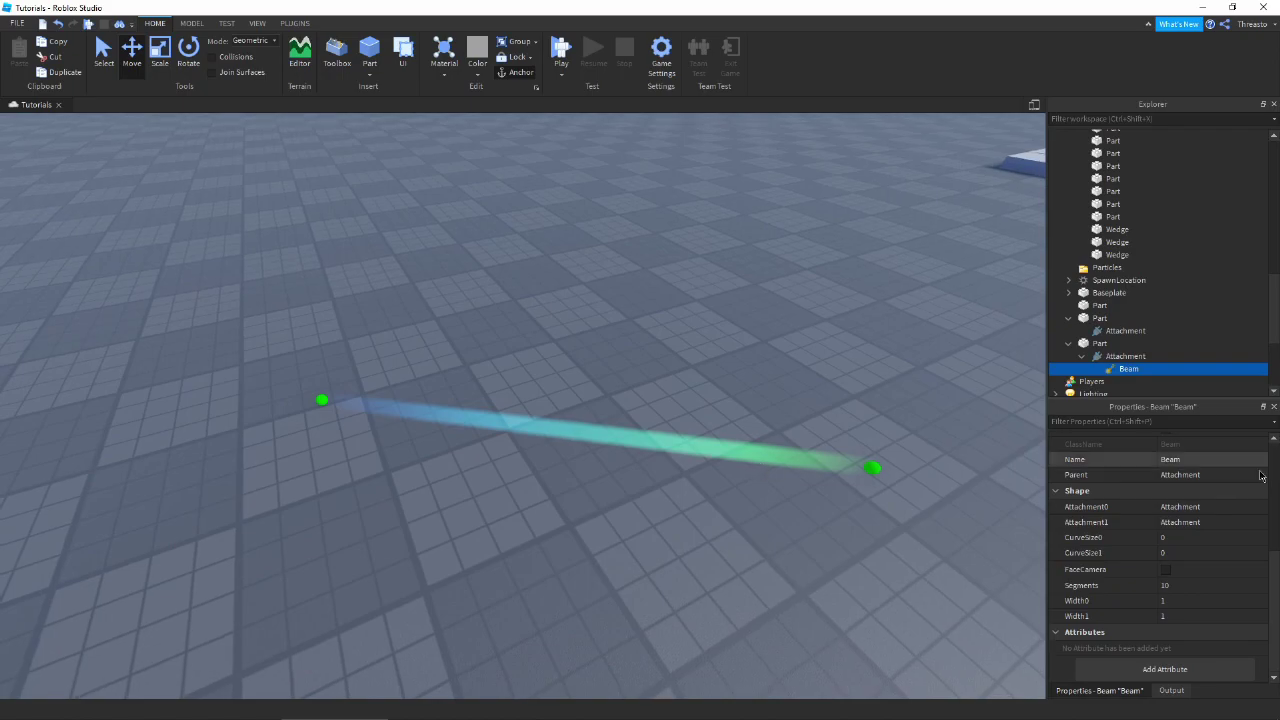
click(1180, 539)
drag(1238, 540, 1190, 557)
key(a)
right_drag(571, 704, 571, 703)
key(q)
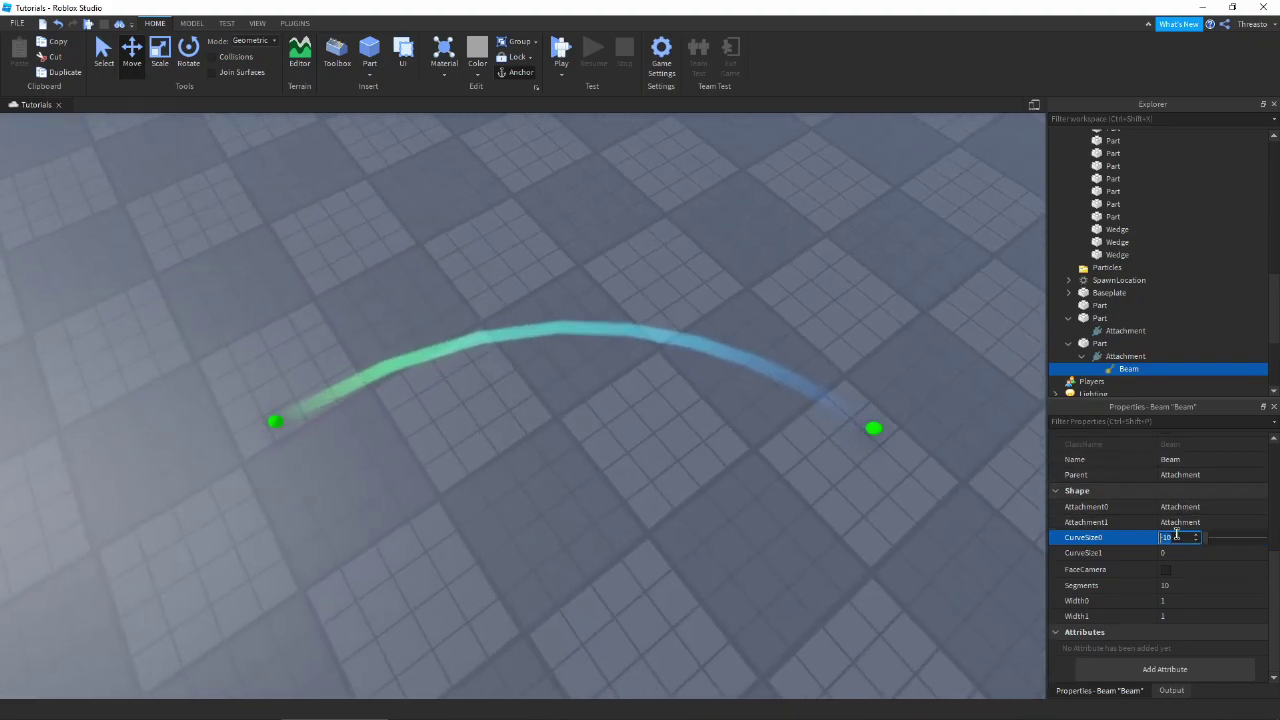
Step: Try a CurveSize0 of -200 on the beam and clear the value
key(BackSpace)
text(2)
key(BackSpace)
key(BackSpace)
text(200)
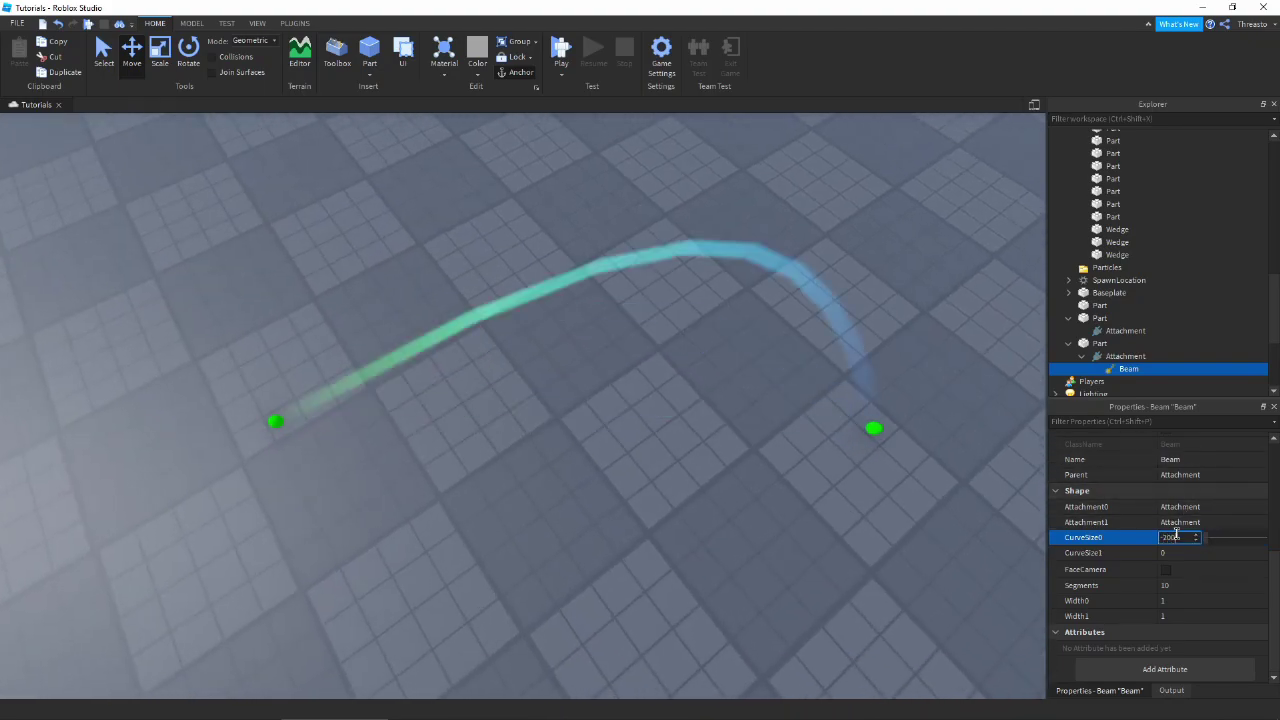
key(BackSpace)
key(BackSpace)
key(BackSpace)
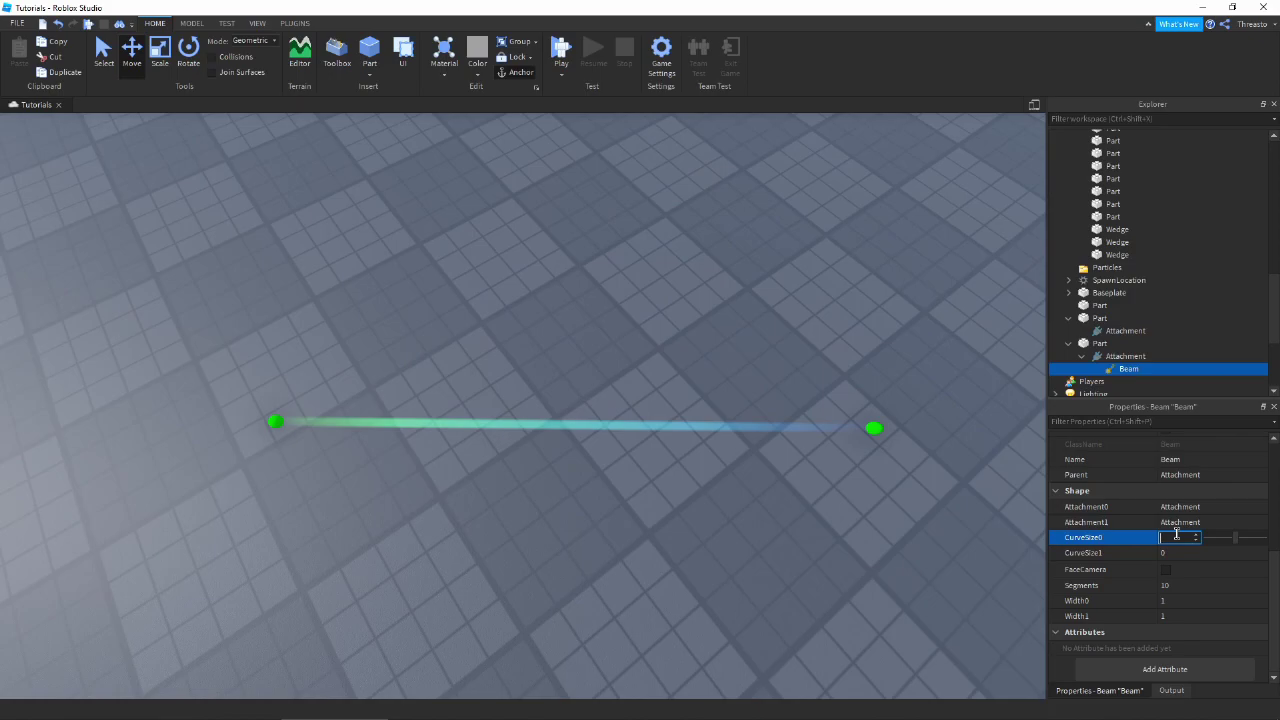
Step: Try CurveSize0 values of -3 and -20 on the beam
text(-30)
key(BackSpace)
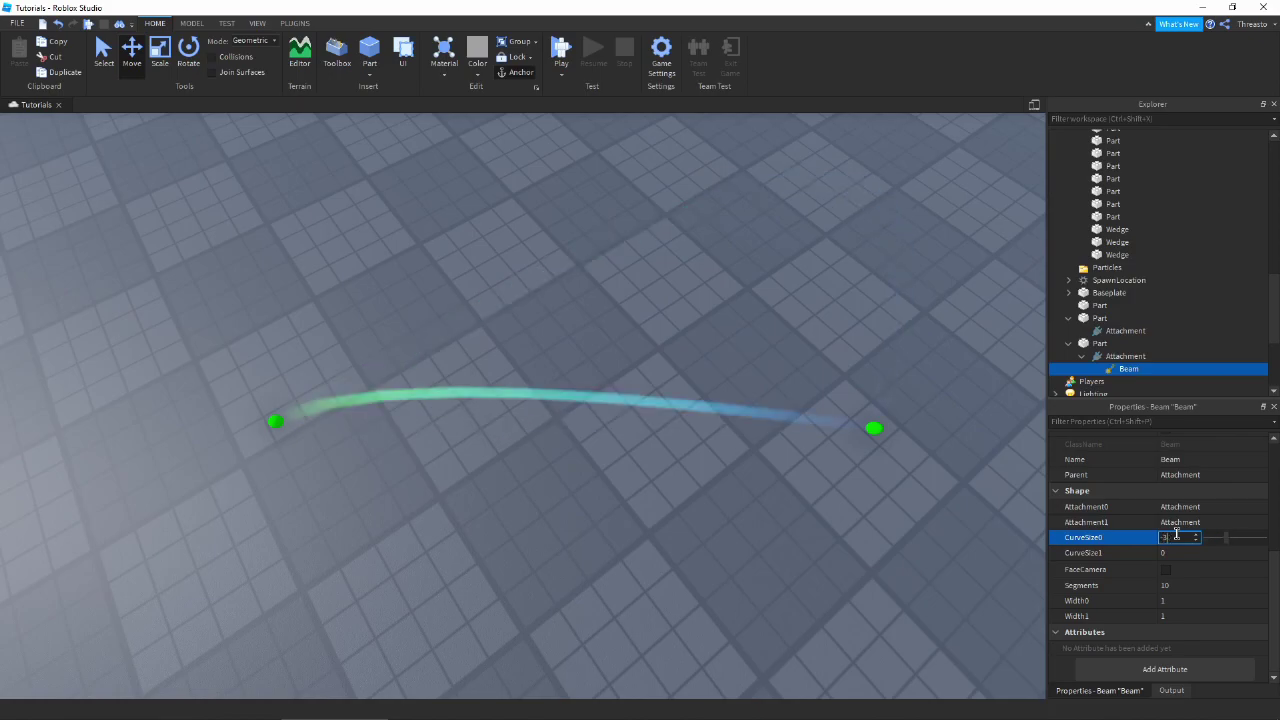
text(2)
key(BackSpace)
key(BackSpace)
text(20)
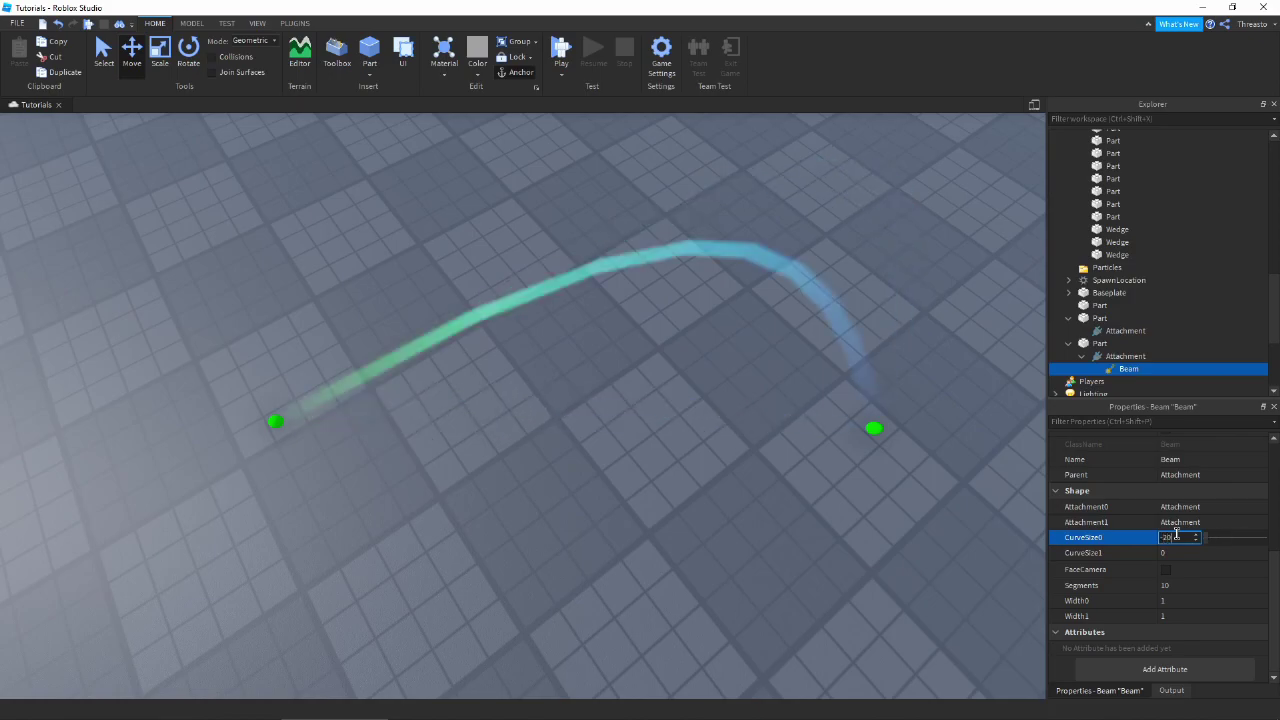
Step: Set the beam's CurveSize0 back to -10, undoing a trial value of 10
key(BackSpace)
key(BackSpace)
text(10)
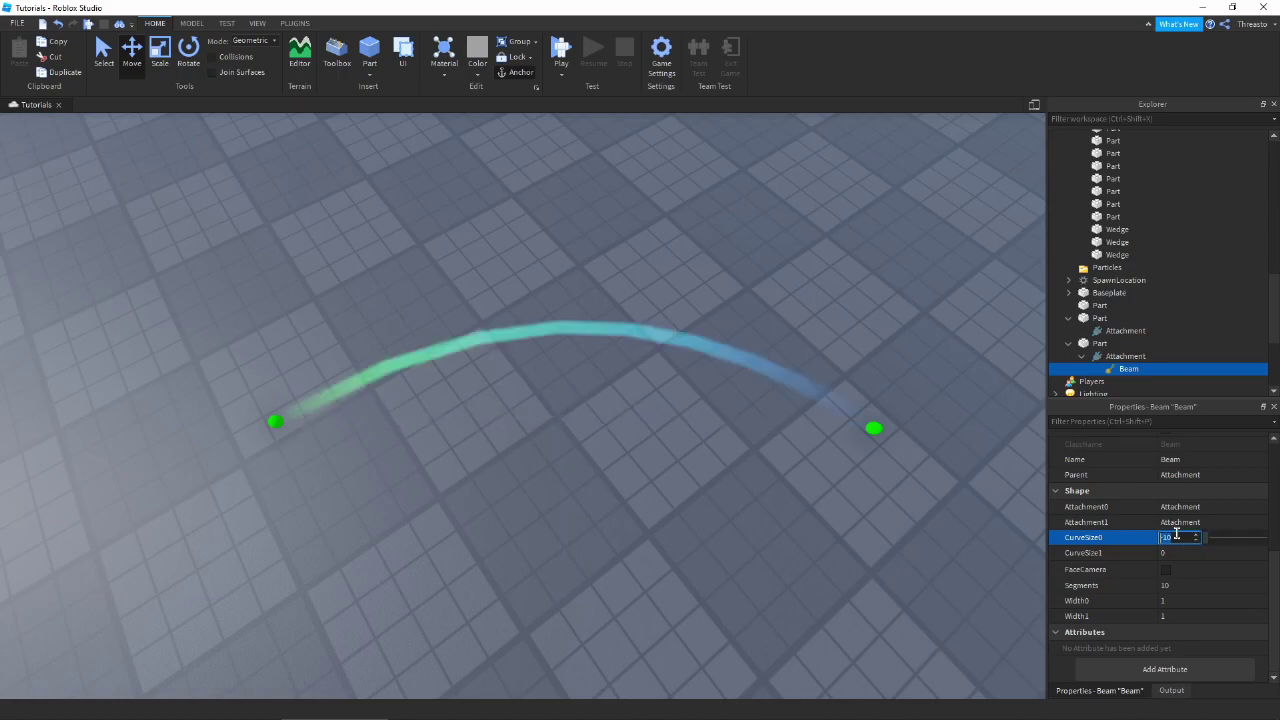
text(10)
key(Return)
key(ctrl+z)
Step: Set the beam's CurveSize1 to -10
right_drag(568, 579, 568, 579)
key(s)
key(q)
key(w)
click(1197, 555)
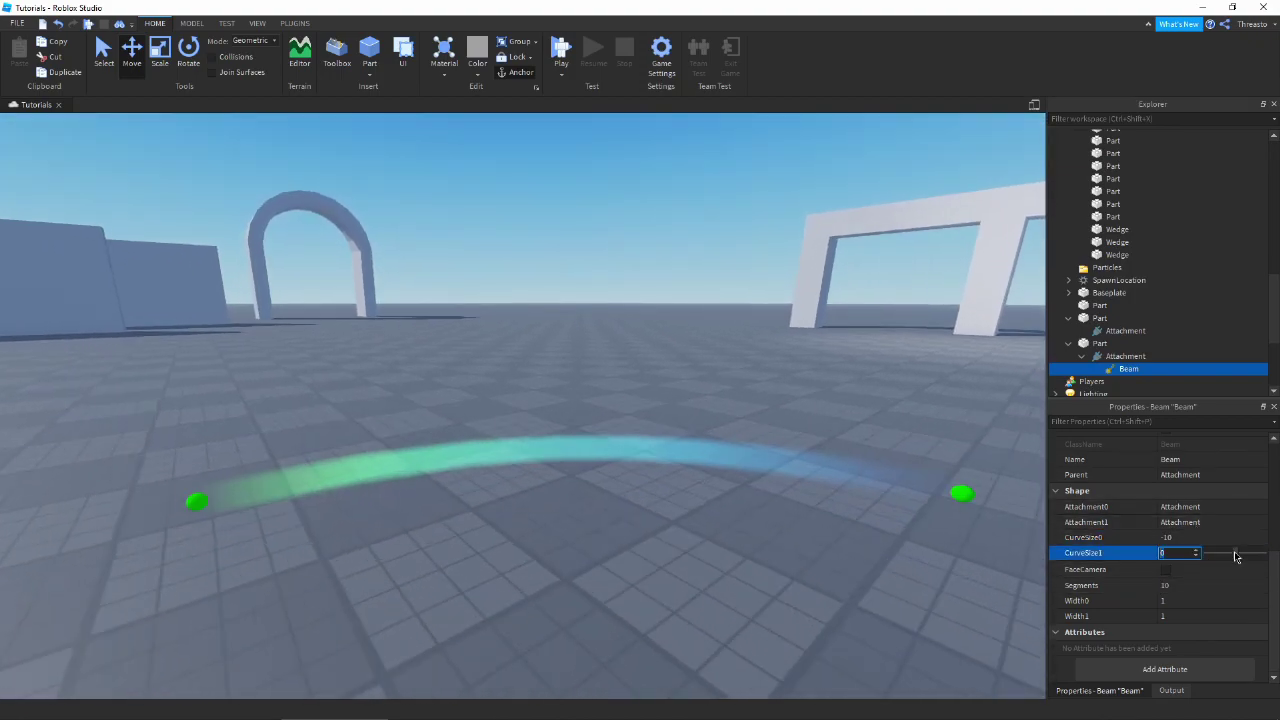
text(-10)
key(Return)
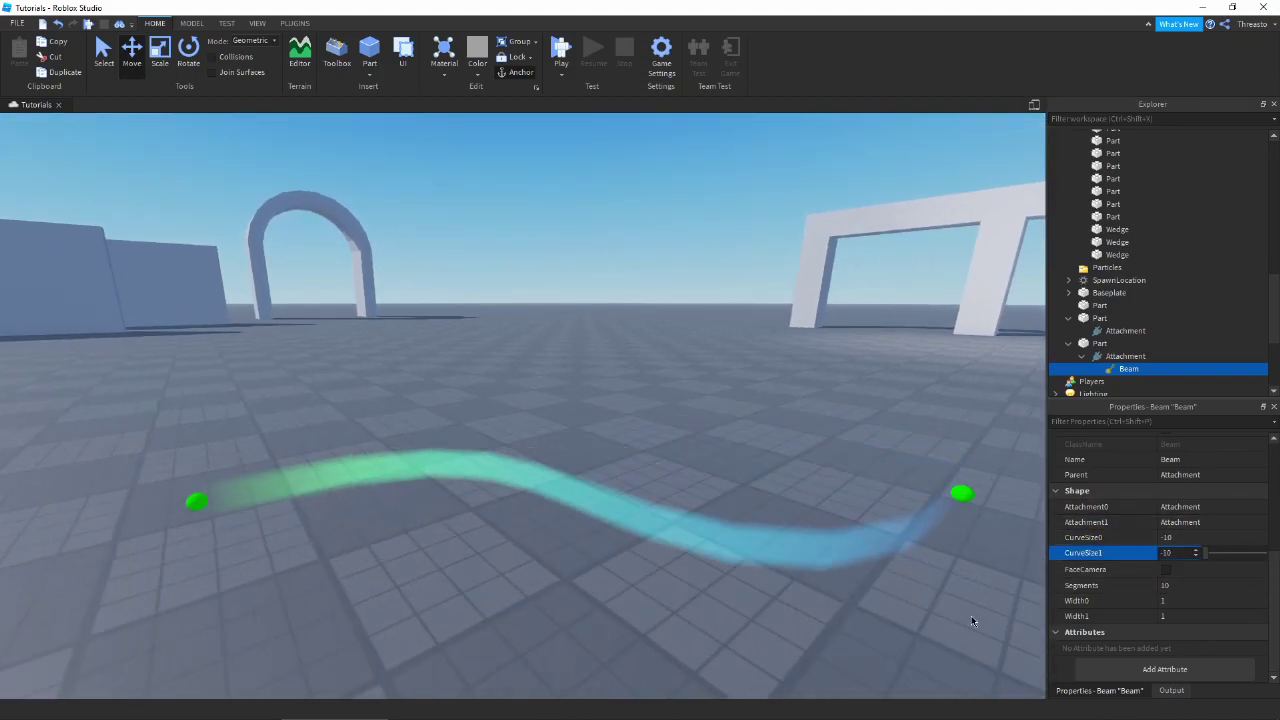
Step: Undo the beam's last CurveSize1 change to compare the curve, and set CurveSize1 back to -10
right_drag(919, 612, 919, 612)
key(a)
key(e)
key(ctrl+z)
right_drag(834, 522, 834, 522)
text(s)
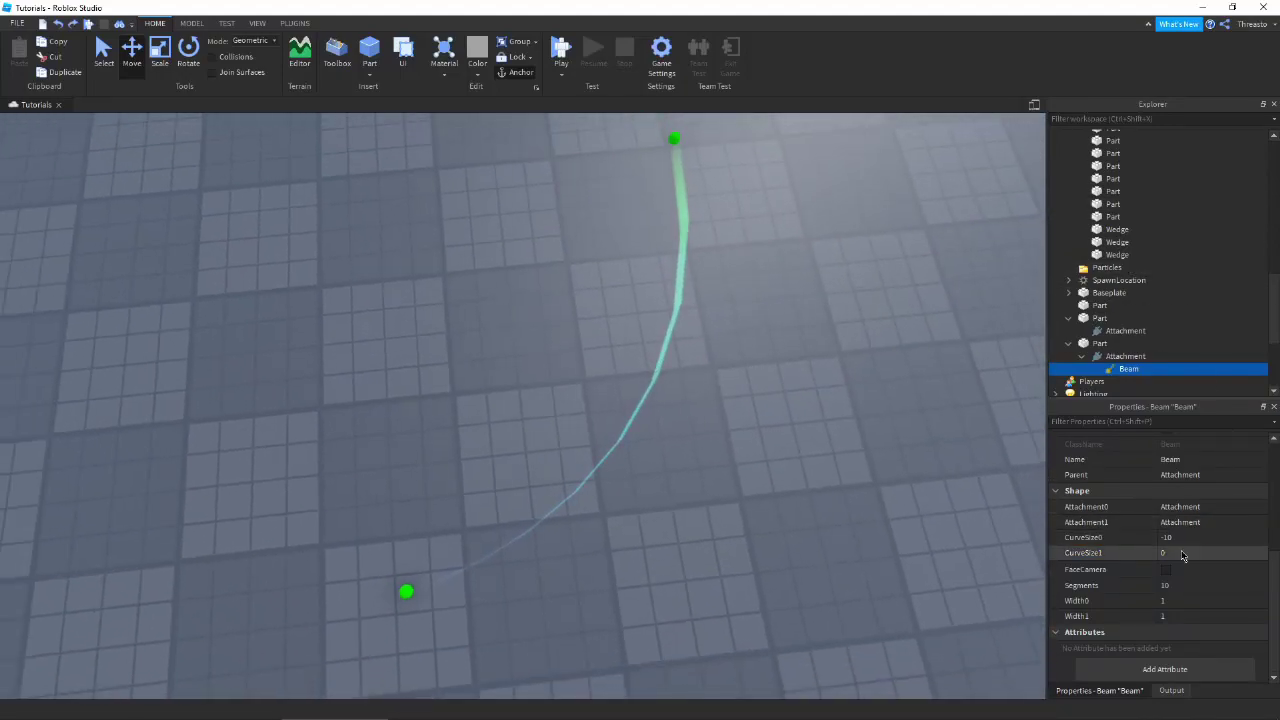
text(-10)
key(Return)
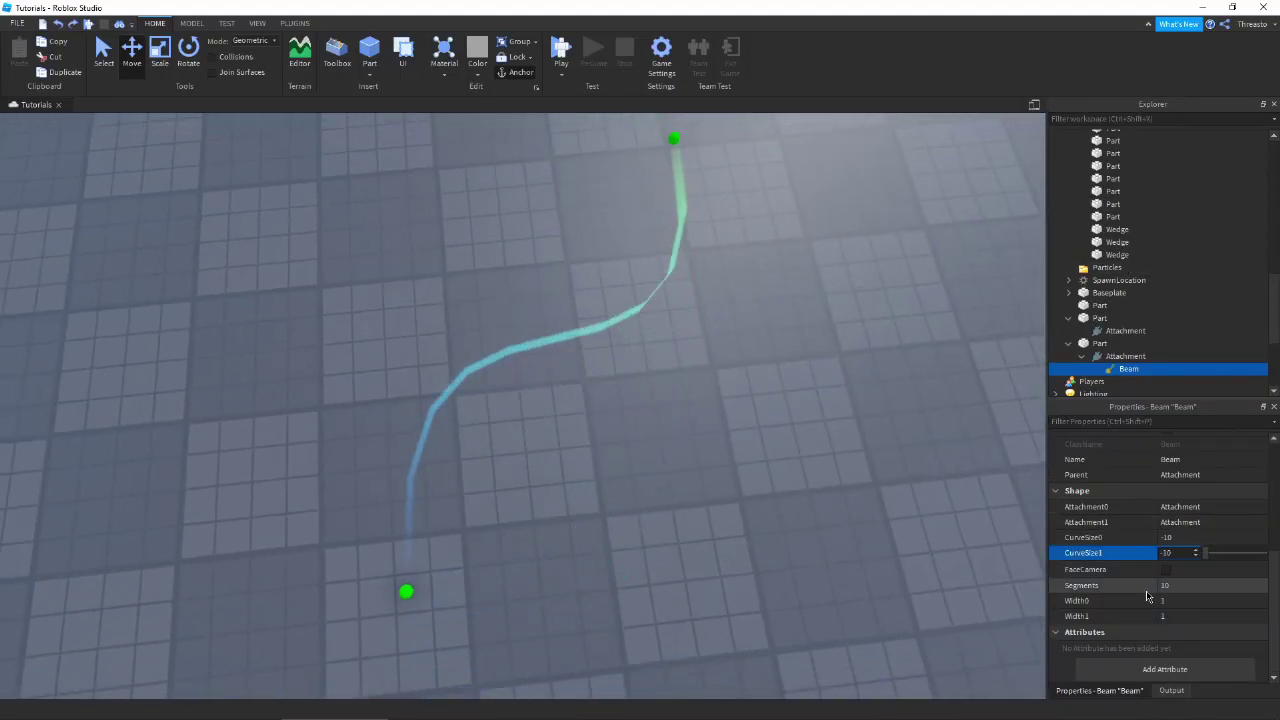
Step: Set the beam's Segments to 100 and enable FaceCamera
right_drag(627, 585, 647, 582)
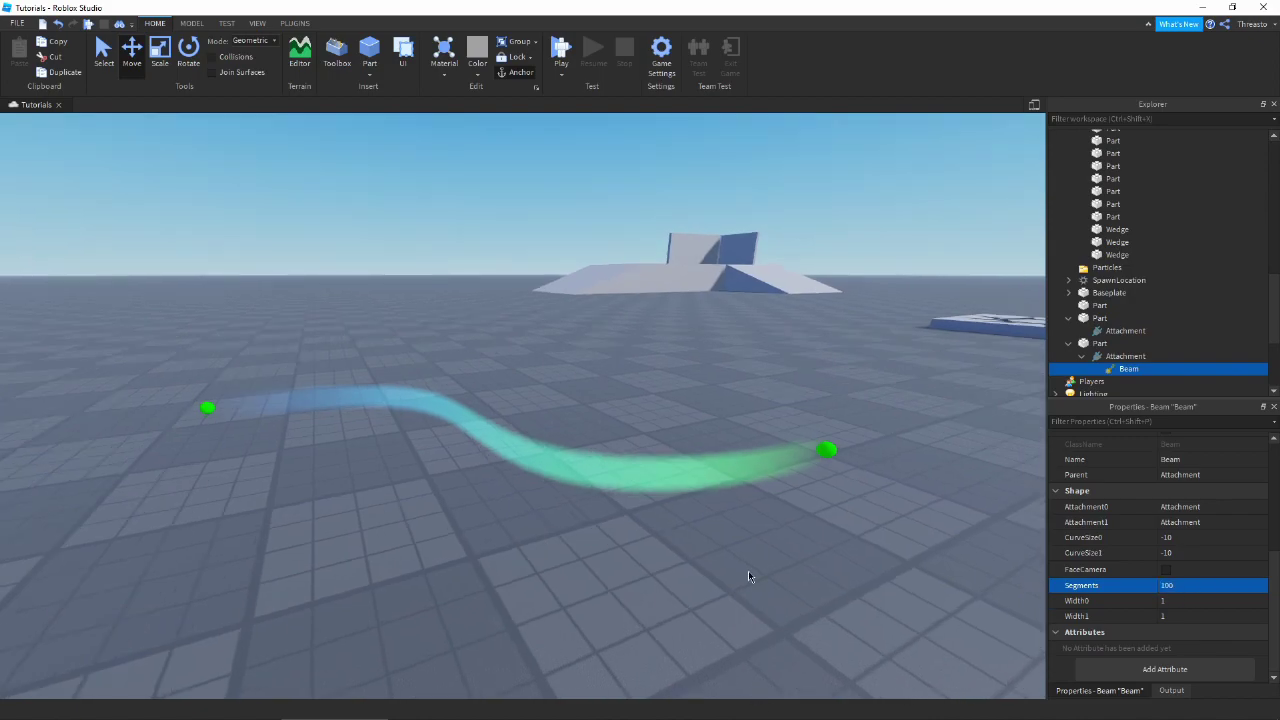
right_drag(748, 577, 748, 578)
right_drag(858, 546, 858, 542)
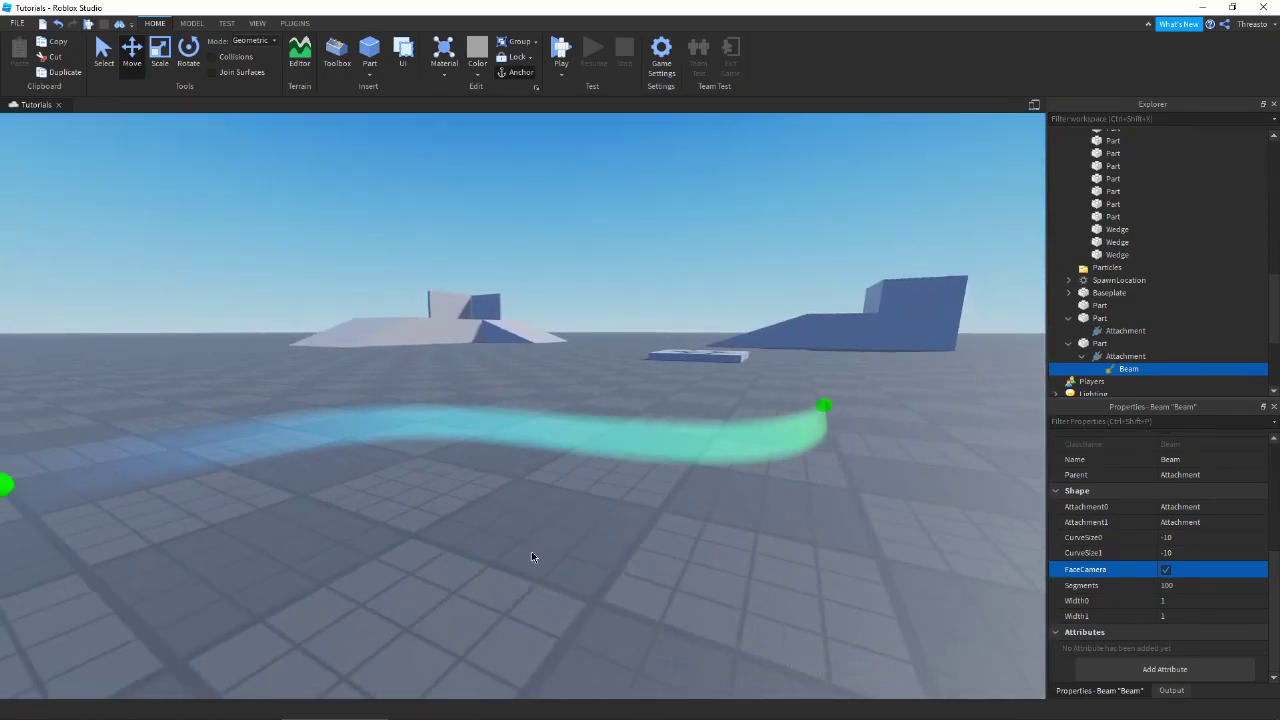
Step: Select the part that holds the beam and move it upward and along the Z axis
right_drag(611, 494, 611, 494)
click(503, 390)
right_drag(375, 544, 375, 544)
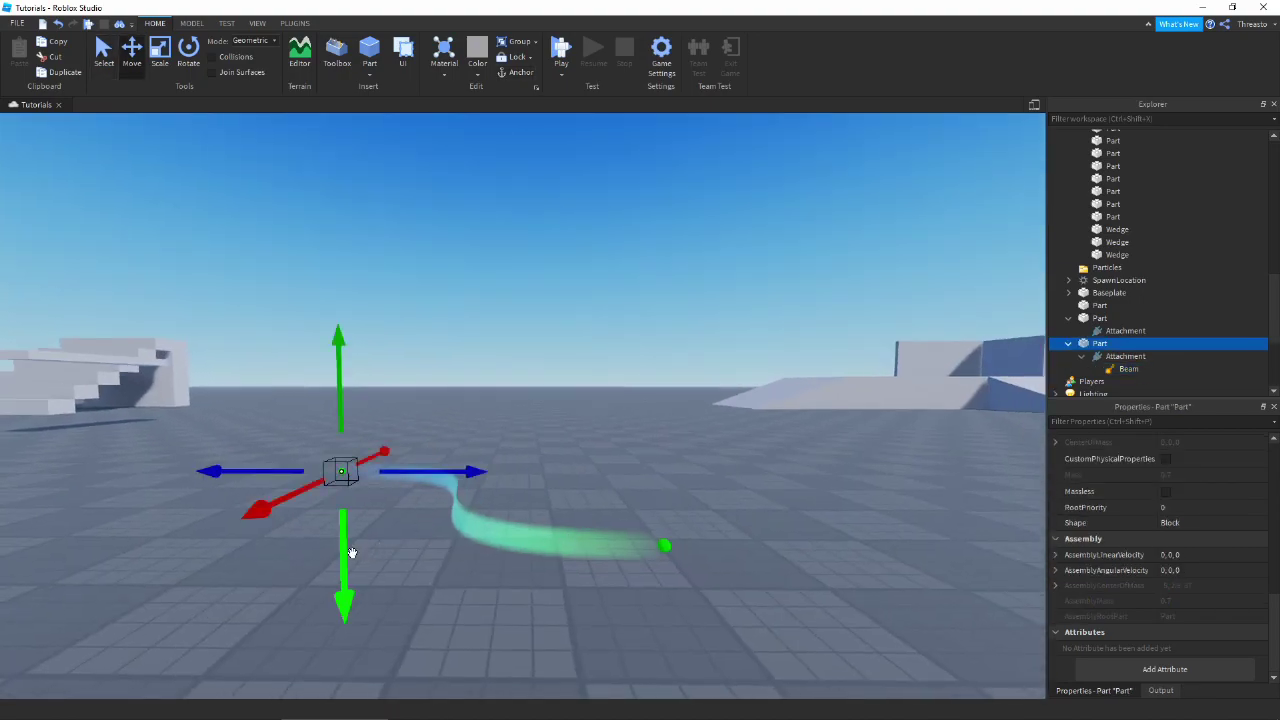
drag(362, 548, 377, 461)
drag(391, 404, 585, 434)
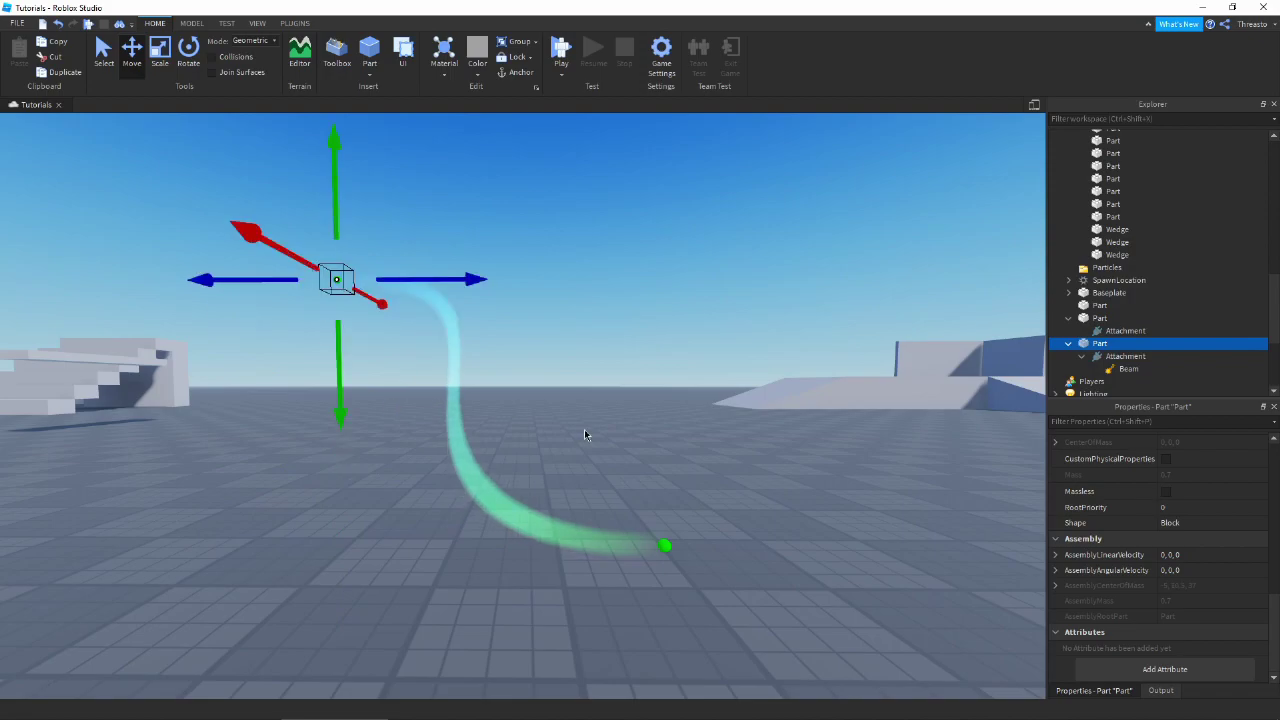
drag(483, 285, 697, 343)
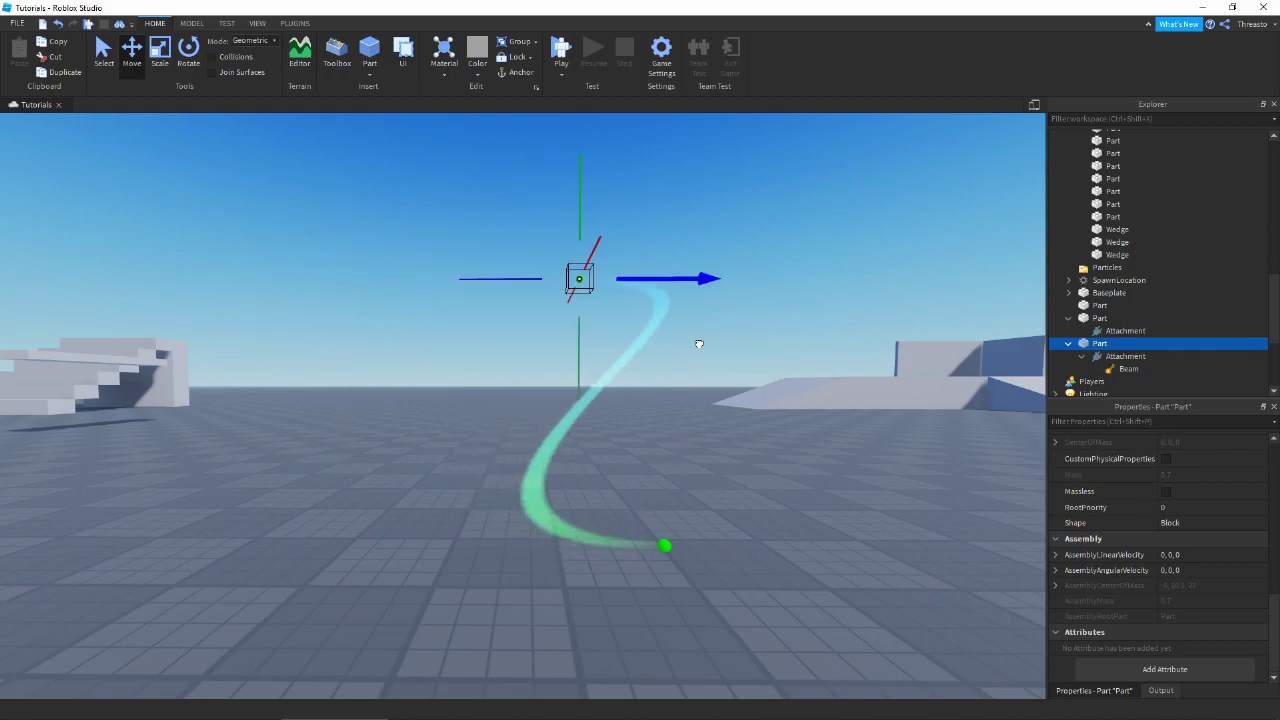
Step: Move the beam's raised part along the X axis
key(a)
right_drag(697, 404, 697, 404)
key(w)
key(a)
key(e)
key(s)
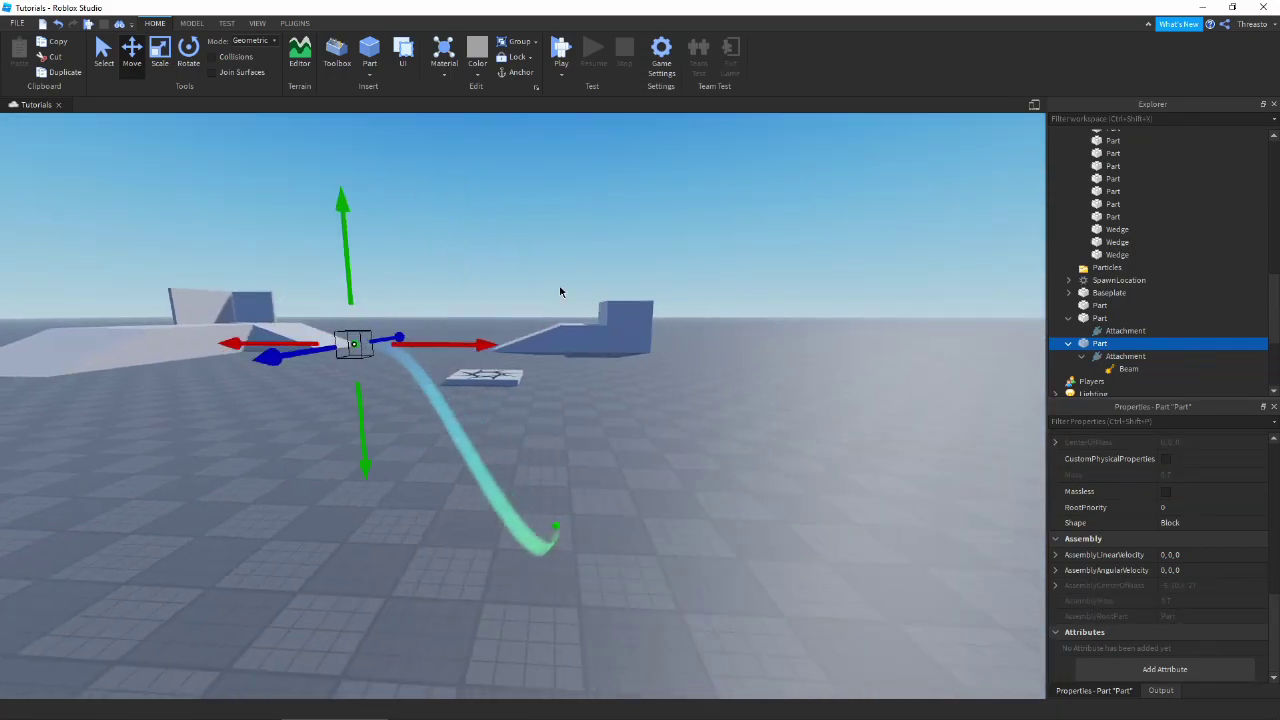
drag(482, 344, 760, 371)
Step: Lower the beam's part back towards the baseplate and adjust its height
right_drag(731, 398, 731, 398)
key(a)
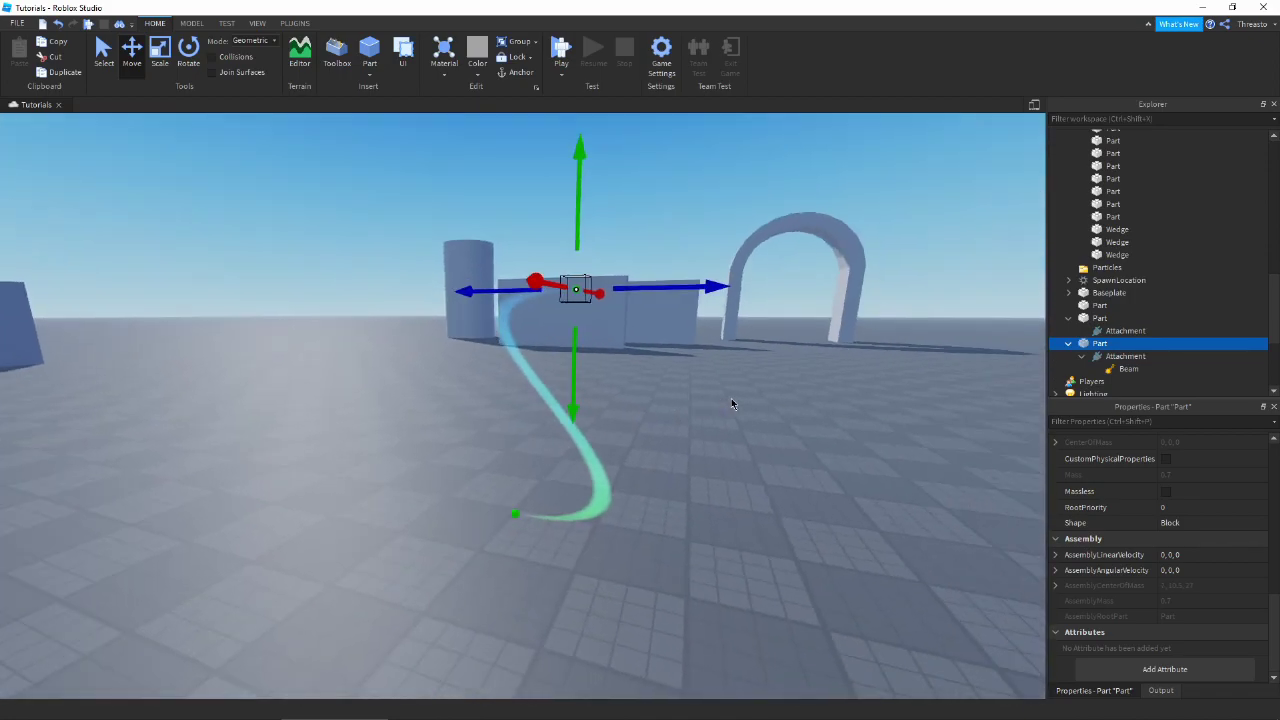
key(w)
drag(627, 350, 600, 509)
right_drag(600, 509, 564, 322)
drag(539, 328, 541, 246)
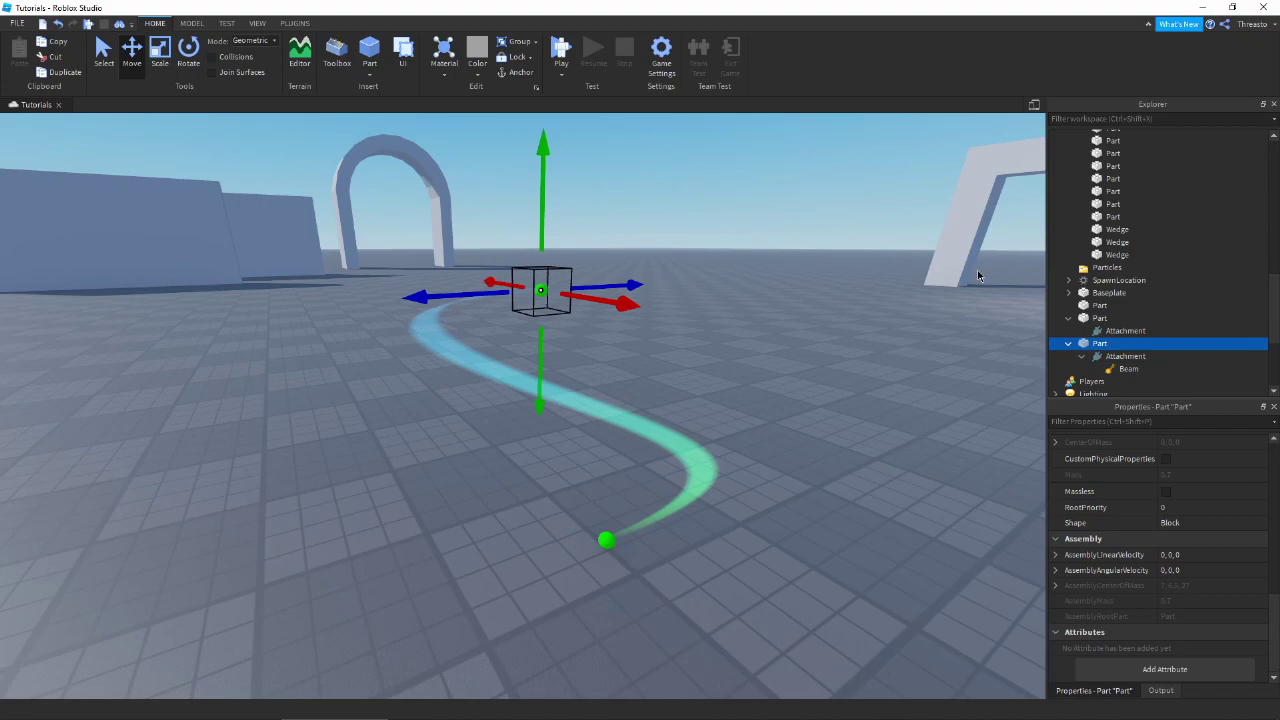
Step: Select the beam and disable its FaceCamera property
click(1147, 369)
click(1165, 569)
key(f)
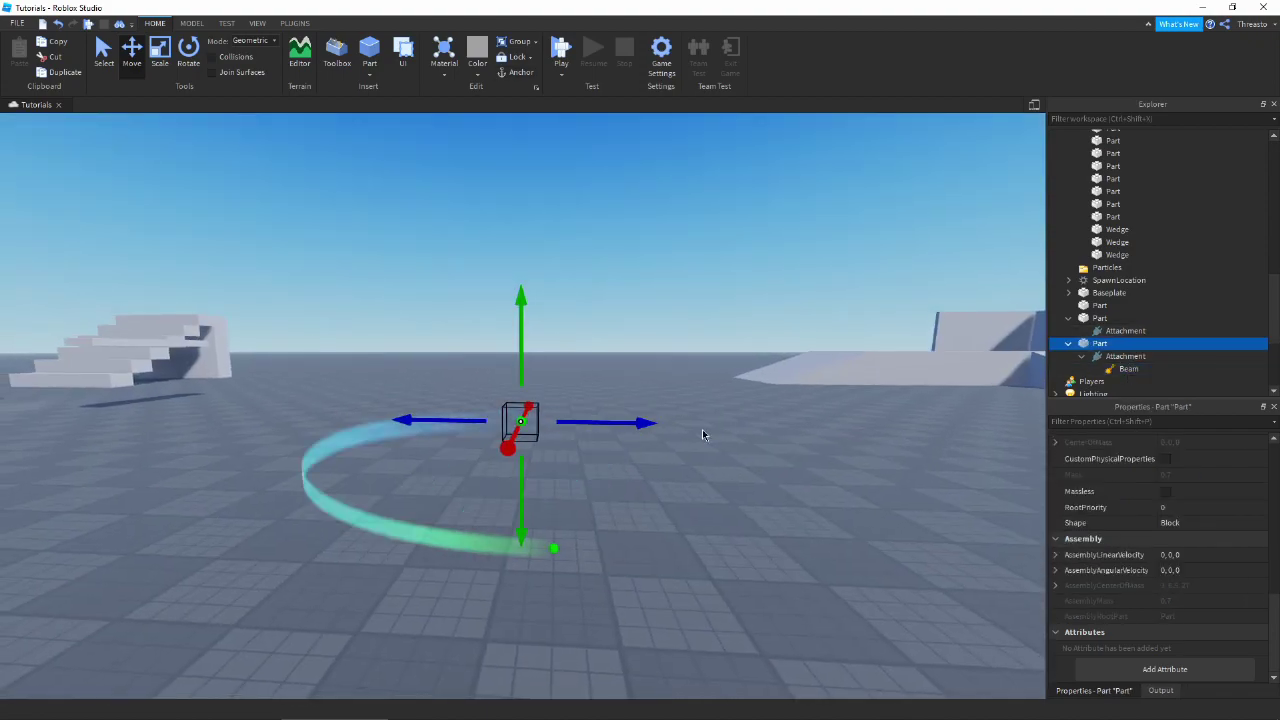
Step: Shift the part that holds the beam along the Z axis
scroll(702, 429, up, 2)
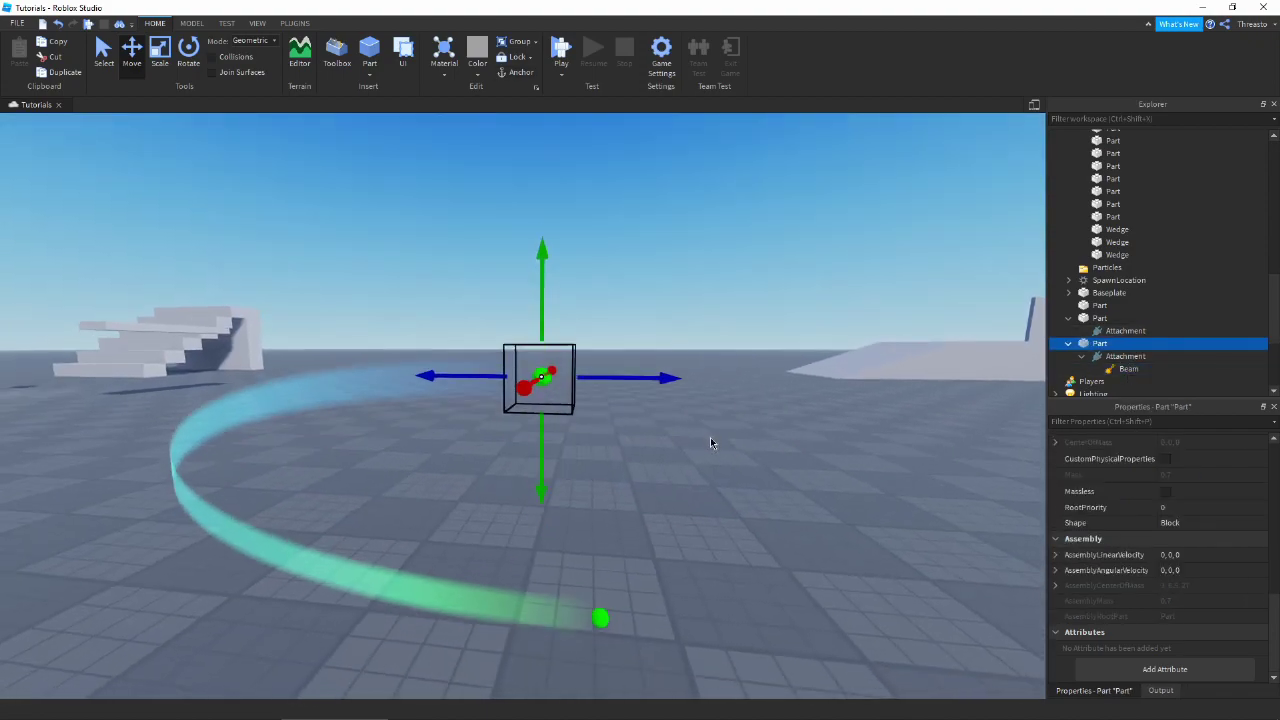
key(q)
drag(666, 326, 786, 326)
right_drag(761, 360, 761, 390)
key(s)
Step: Set the beam's LightEmission to 0 and LightInfluence to 1
click(1130, 369)
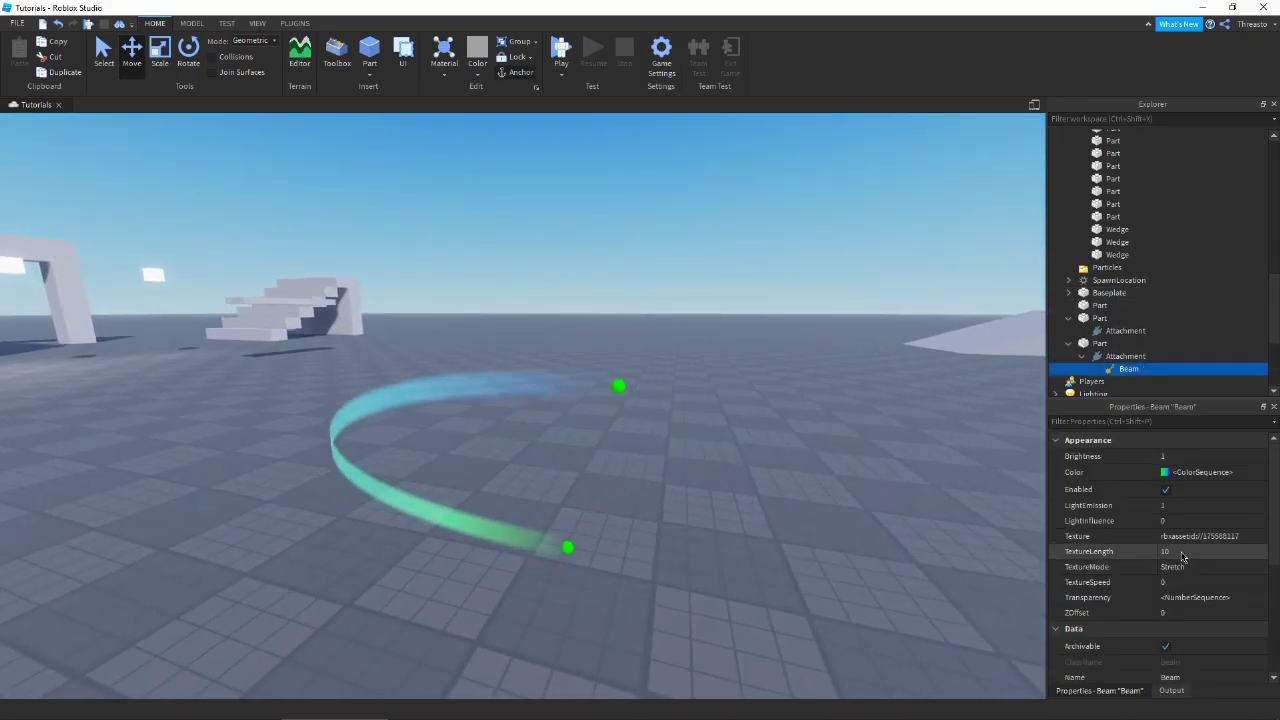
click(1186, 504)
text(0)
key(Return)
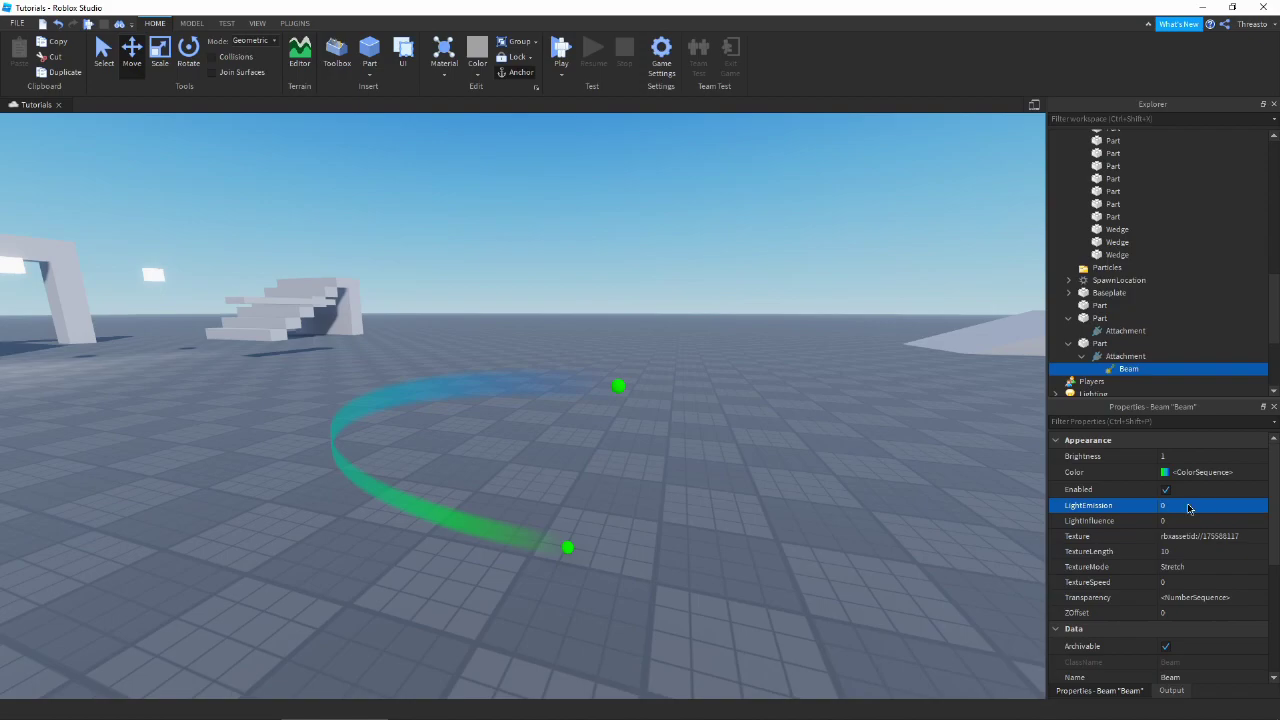
click(1174, 521)
text(1)
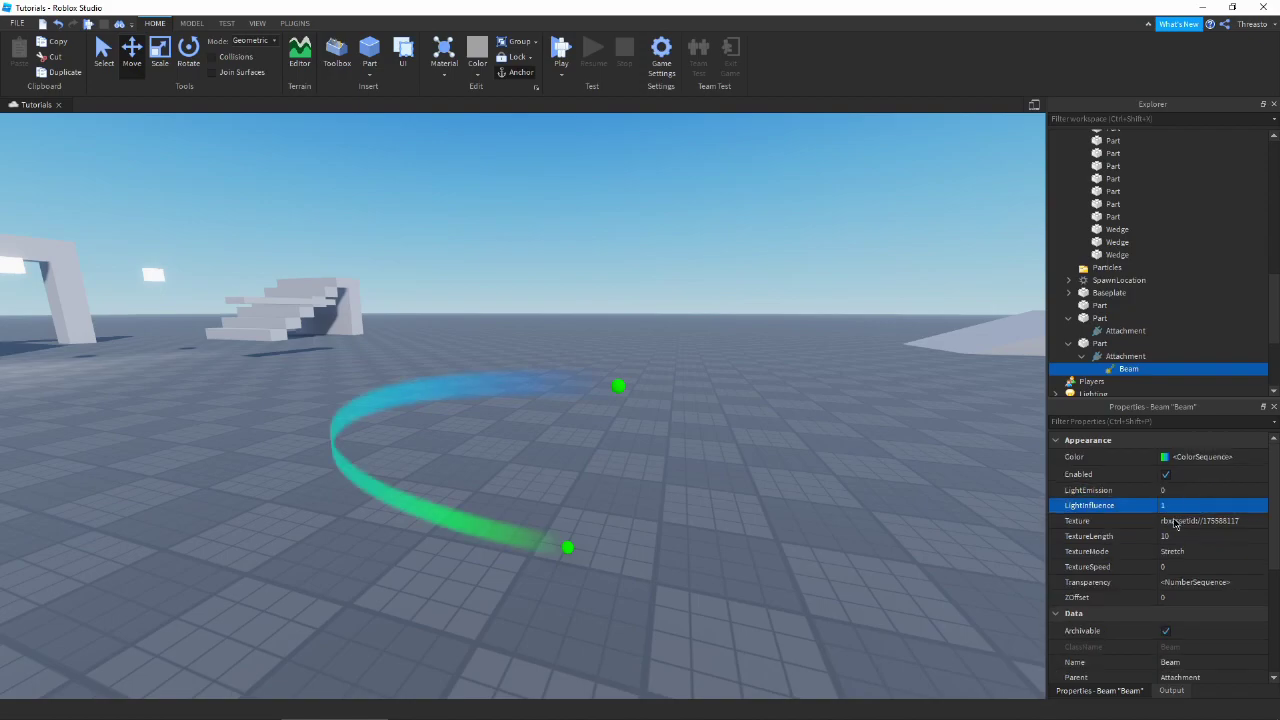
Step: Turn the beam's FaceCamera on and back off, and set CurveSize1 to -5
scroll(1203, 494, down, 4)
right_drag(632, 612, 632, 612)
click(1186, 570)
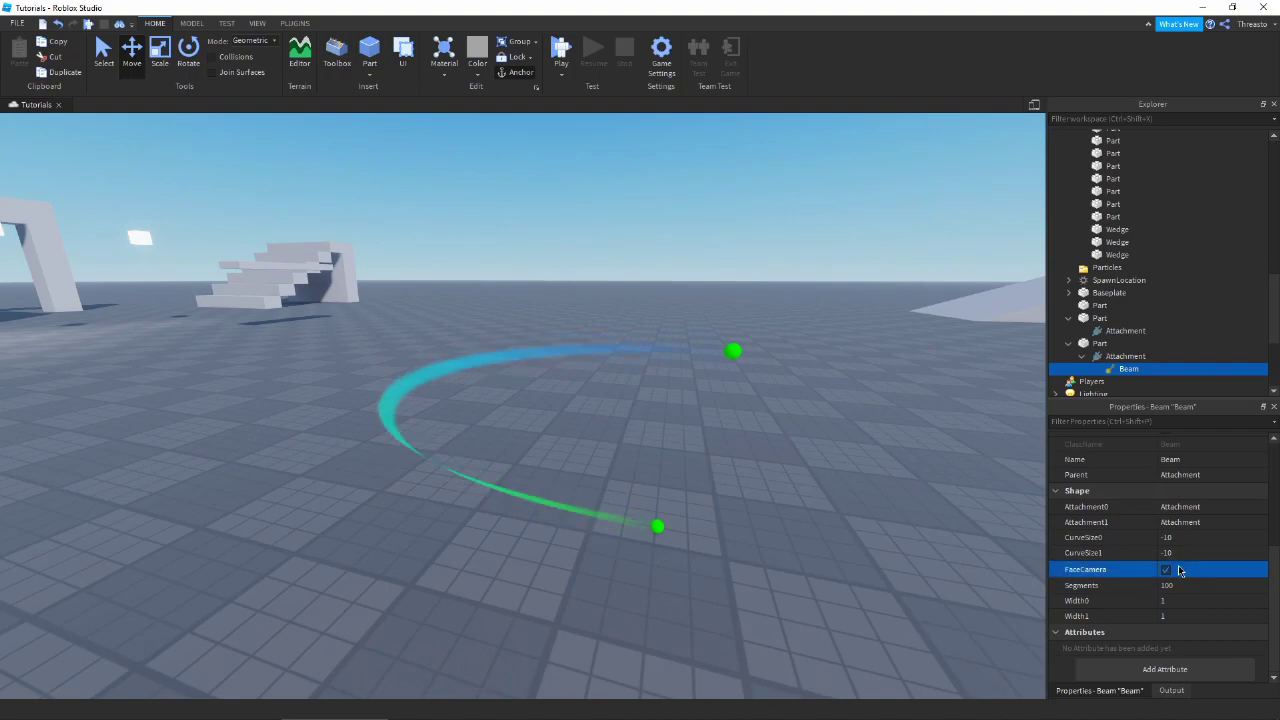
click(1178, 566)
click(1190, 553)
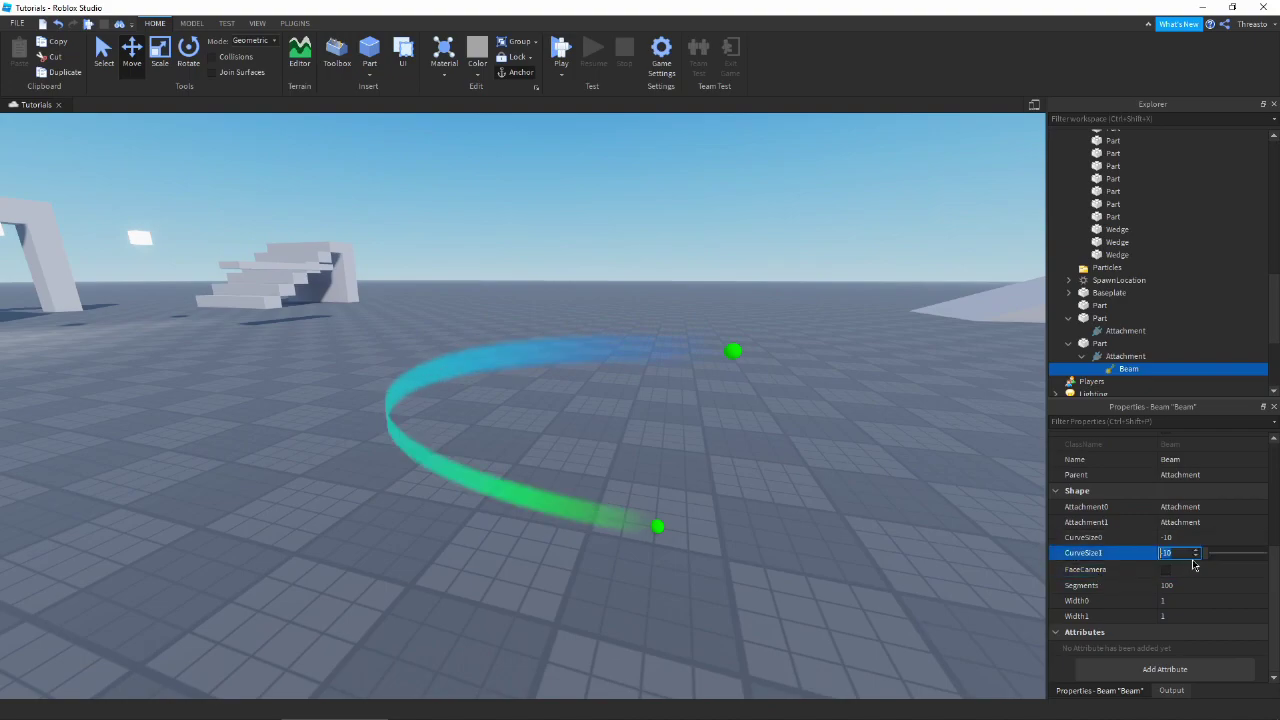
text(-5)
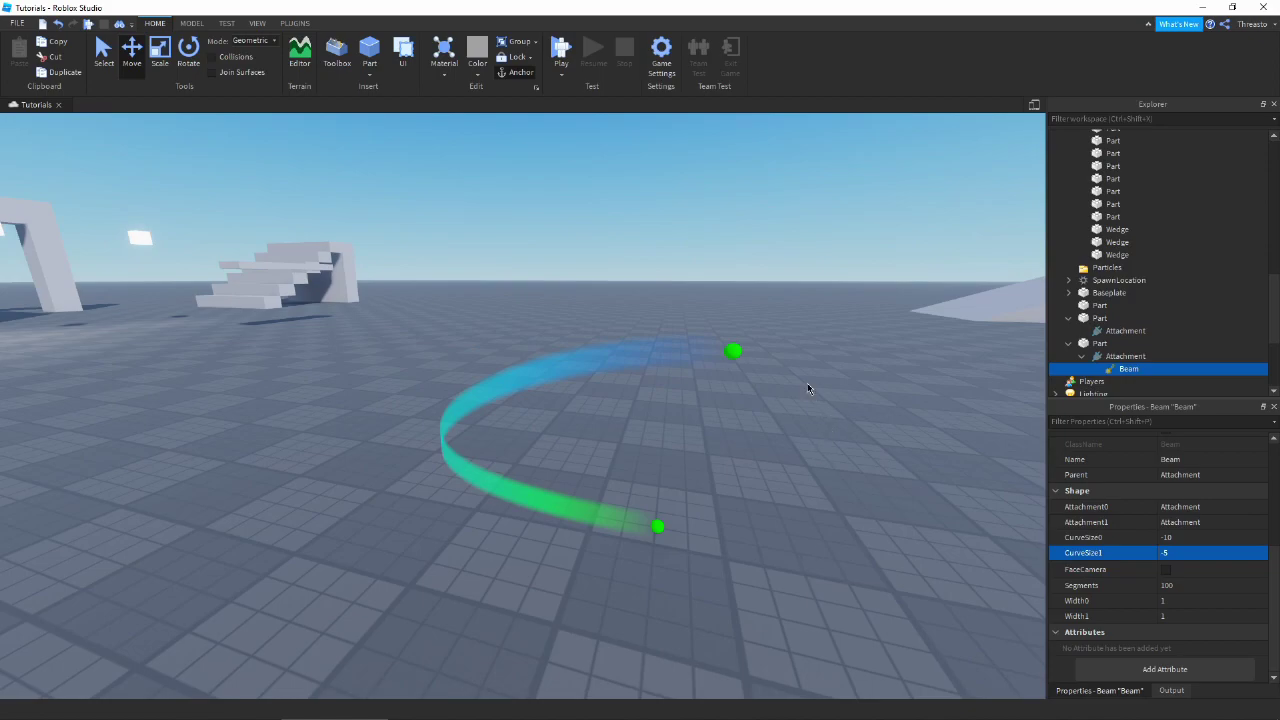
Step: Select the part that holds the beam and move it along the X axis
click(734, 367)
key(a)
right_drag(734, 367, 734, 367)
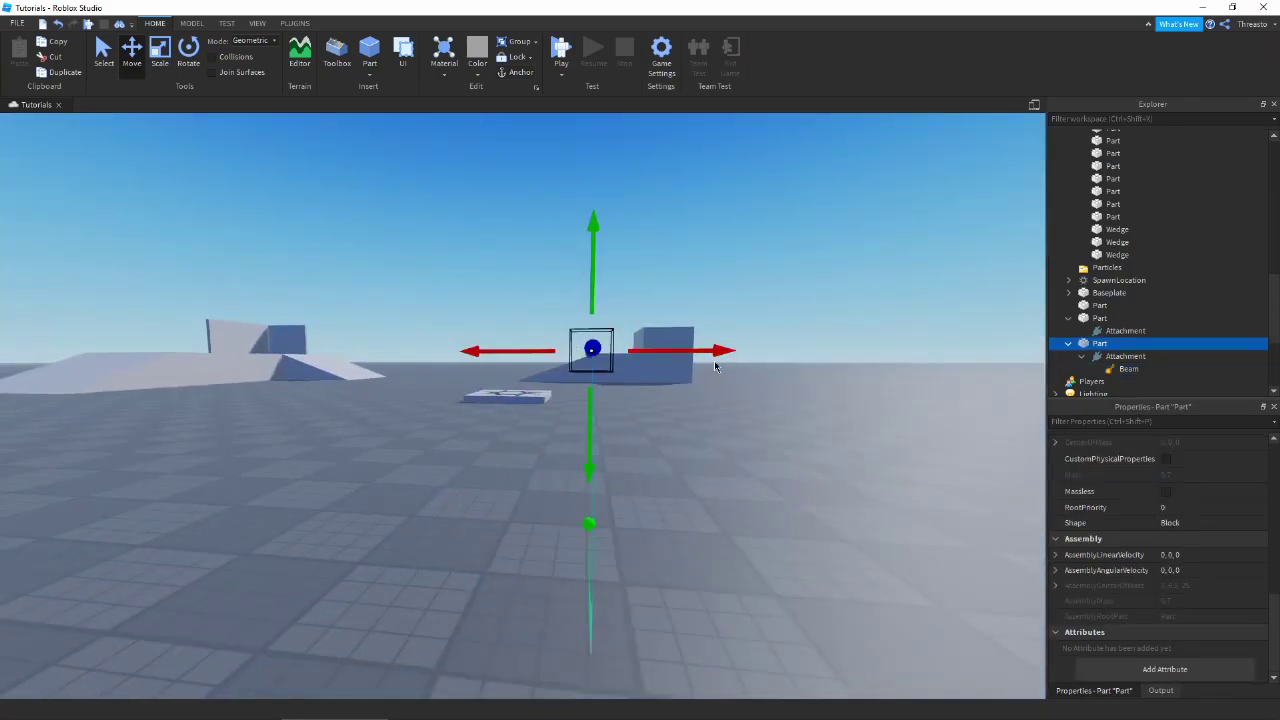
drag(714, 360, 500, 376)
click(755, 504)
scroll(755, 504, up, 3)
right_drag(755, 504, 756, 506)
Step: Reposition the beam's part along the Z axis and deselect it
scroll(755, 504, down, 2)
key(a)
scroll(756, 506, down, 3)
click(643, 288)
drag(723, 287, 672, 298)
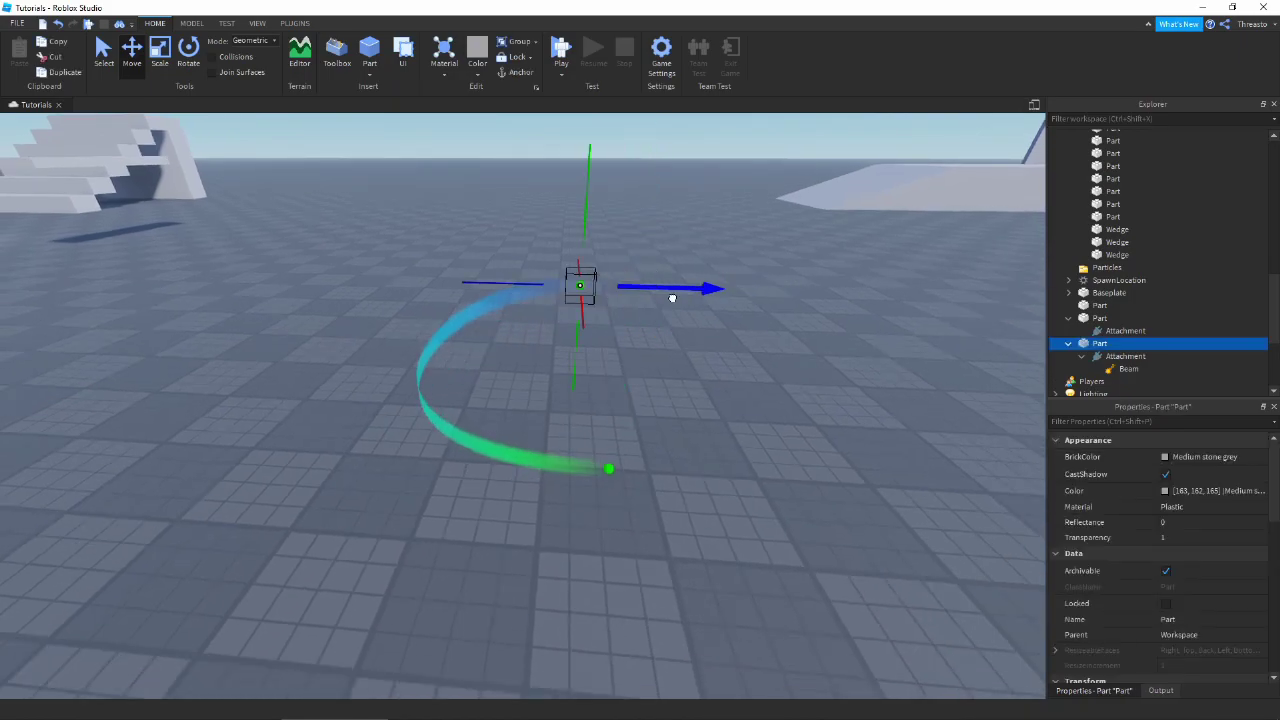
click(671, 412)
right_drag(671, 412, 671, 412)
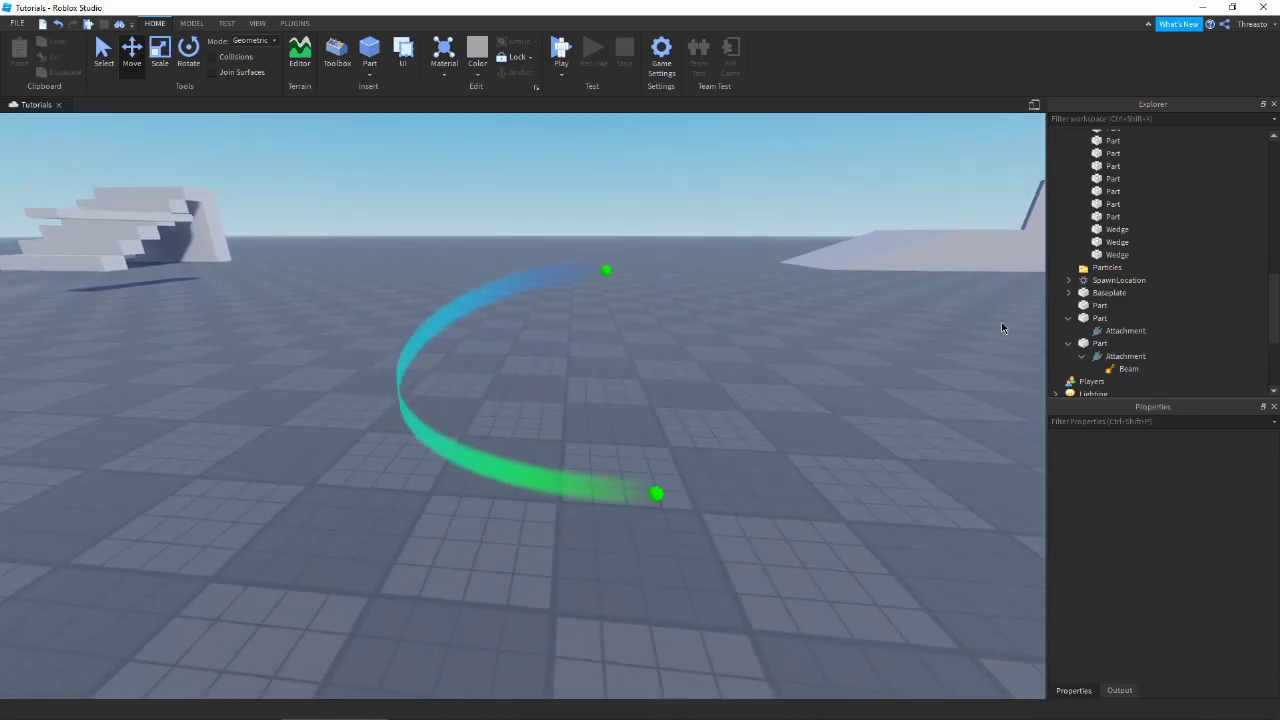
Step: Apply the spark_05 image as the beam's Texture and set TextureSpeed to 5
click(1122, 369)
click(1200, 520)
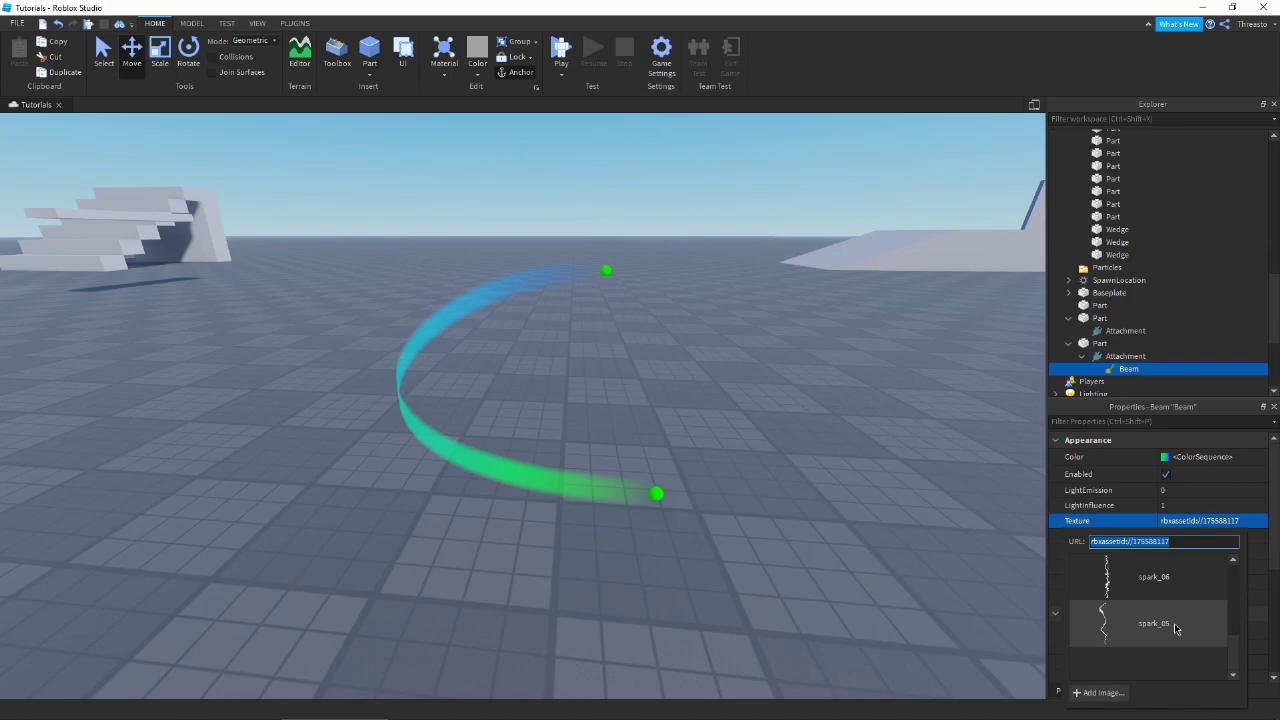
click(1176, 627)
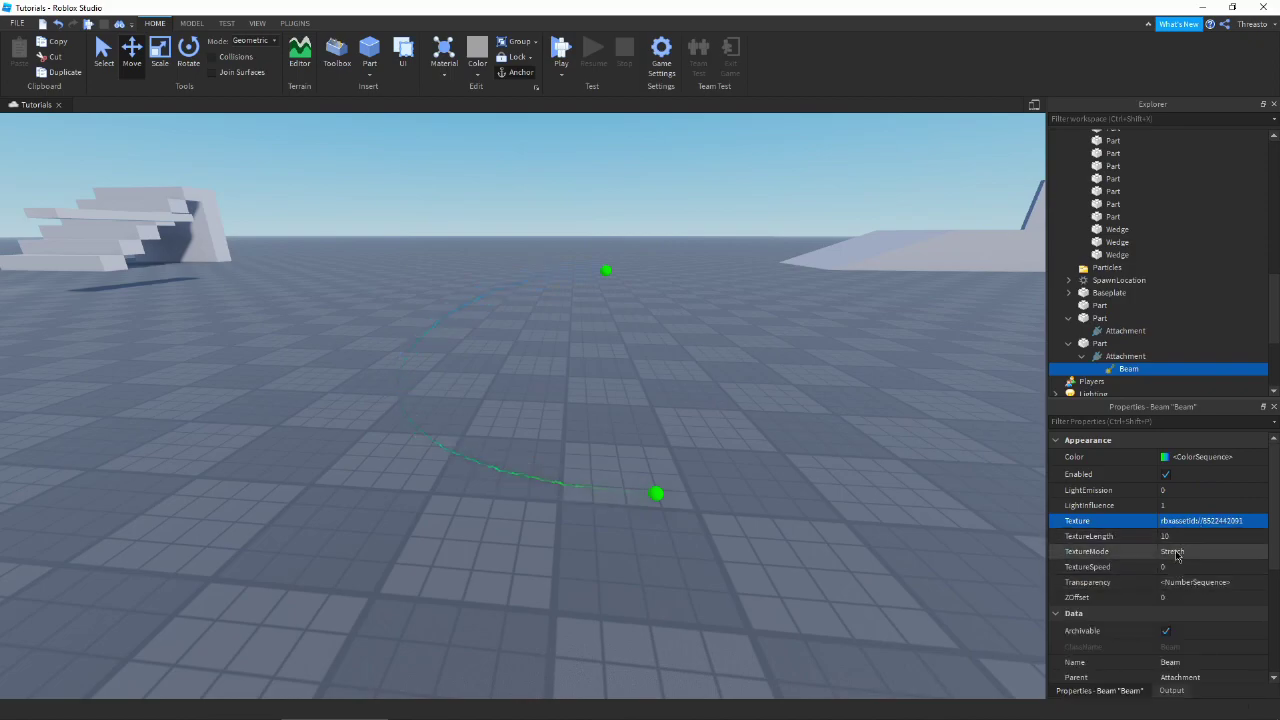
click(1174, 566)
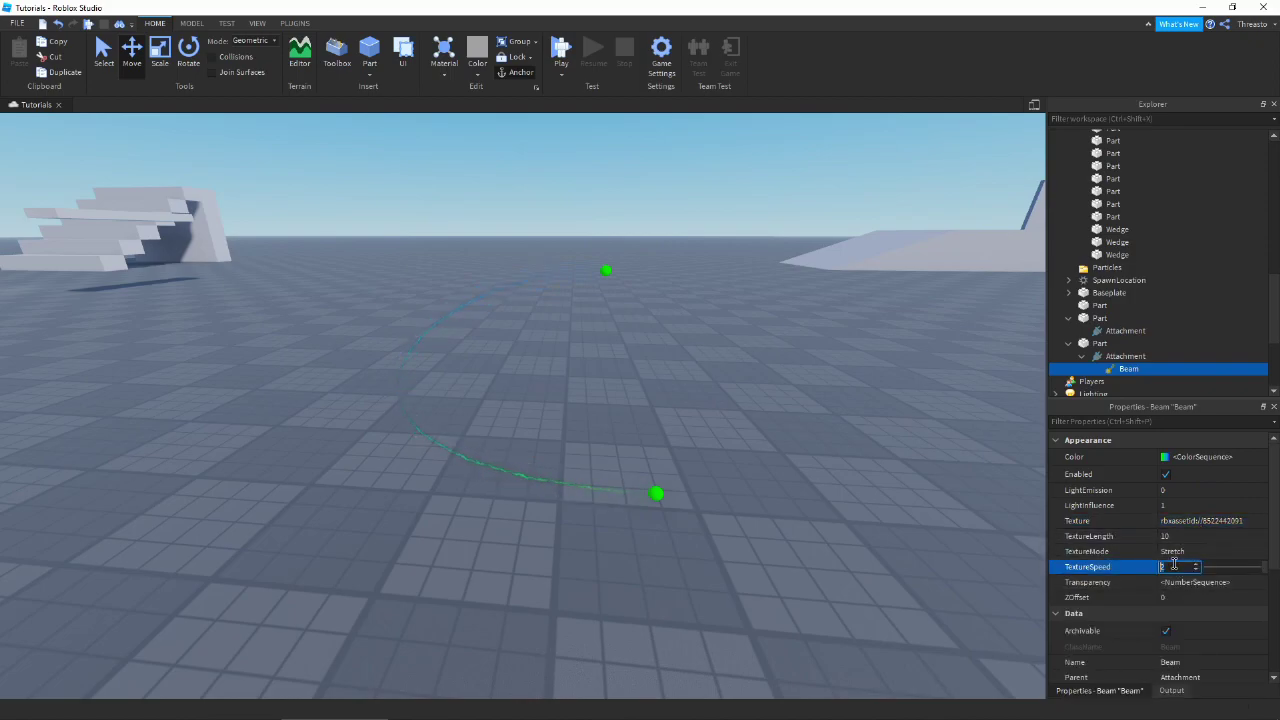
Step: Set the beam's LightEmission to 1 and LightInfluence to 0
click(1180, 490)
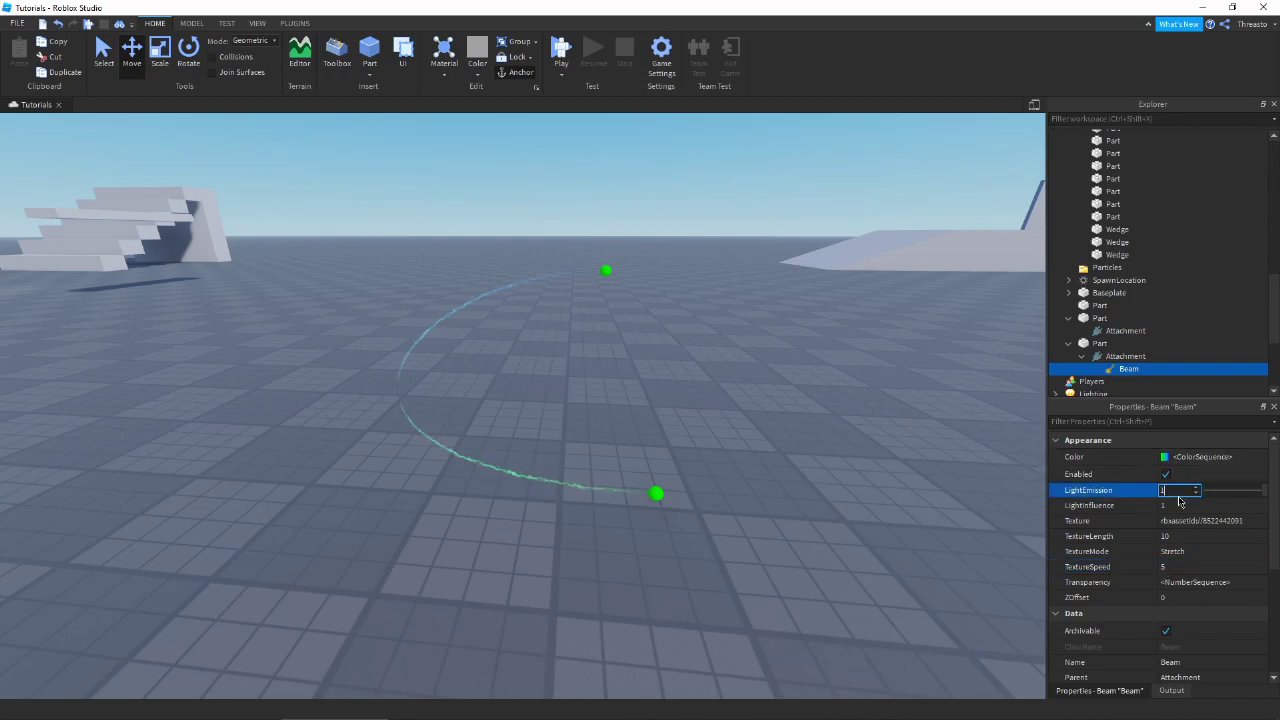
click(1180, 505)
text(0)
key(Return)
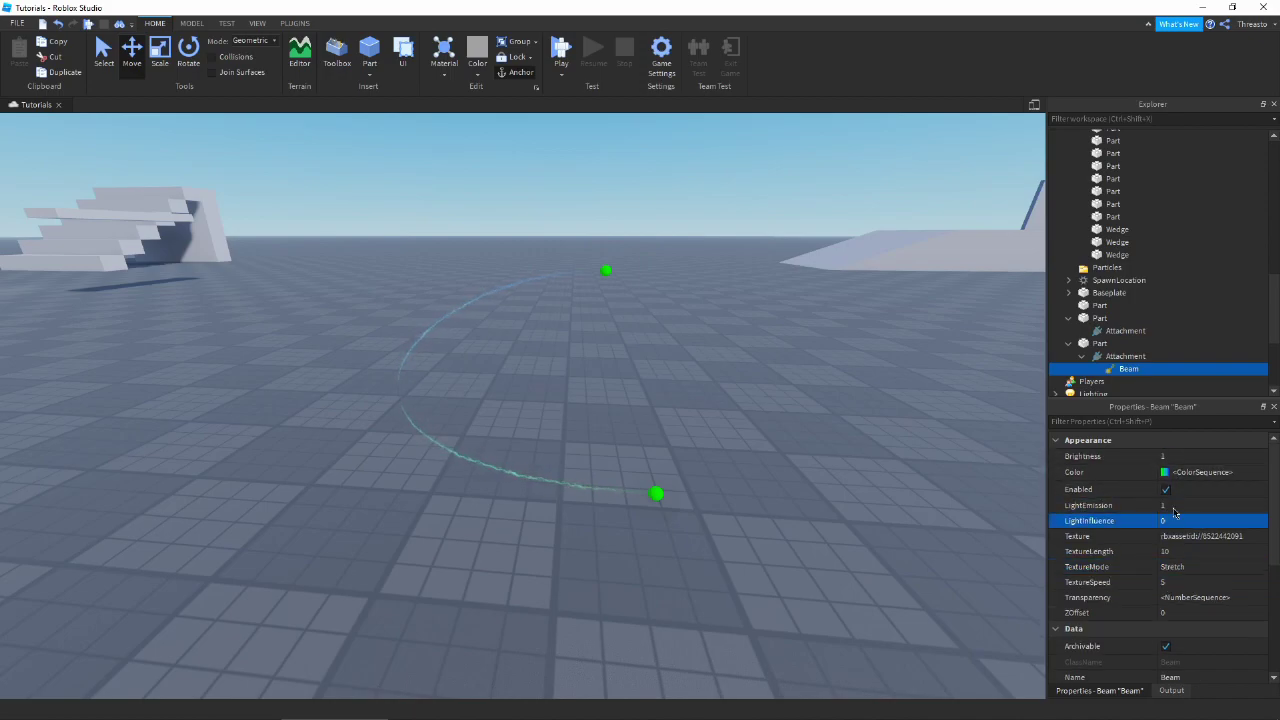
Step: Set the beam's Brightness to 2 and inspect the spark effect around the curve
click(1211, 456)
scroll(807, 425, up, 3)
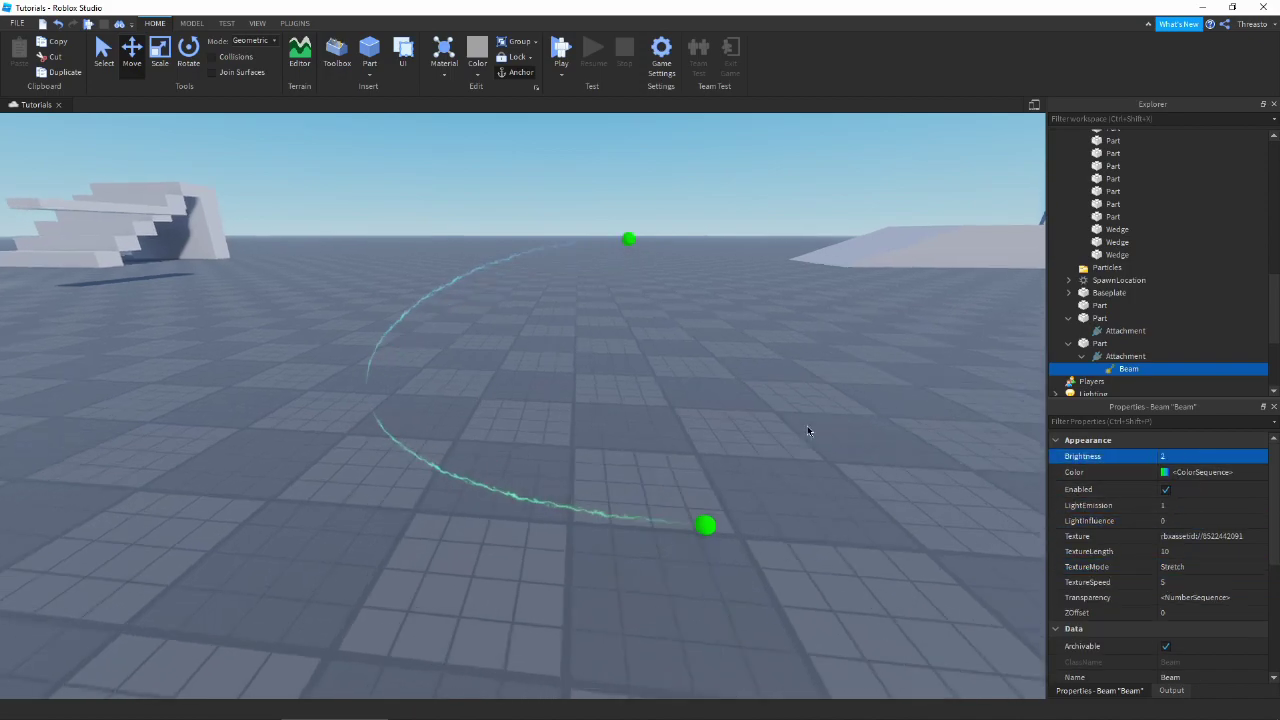
scroll(712, 396, down, 2)
right_drag(807, 425, 533, 341)
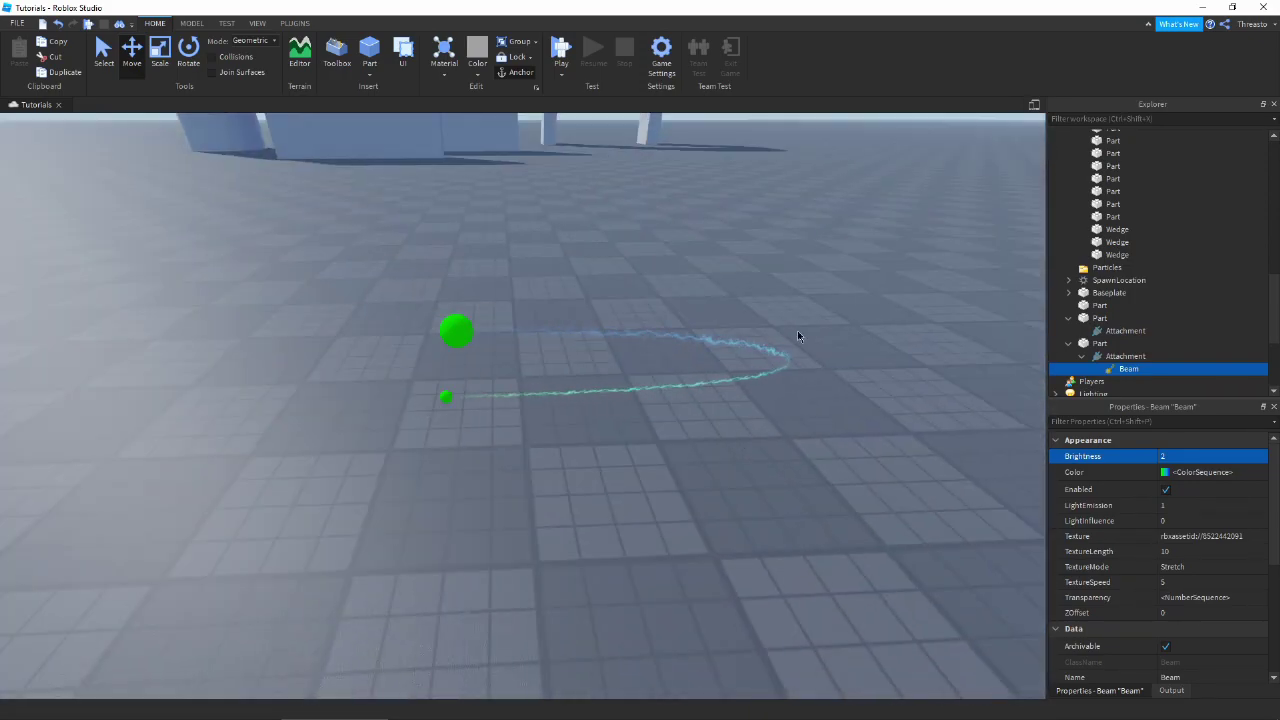
right_drag(454, 474, 497, 437)
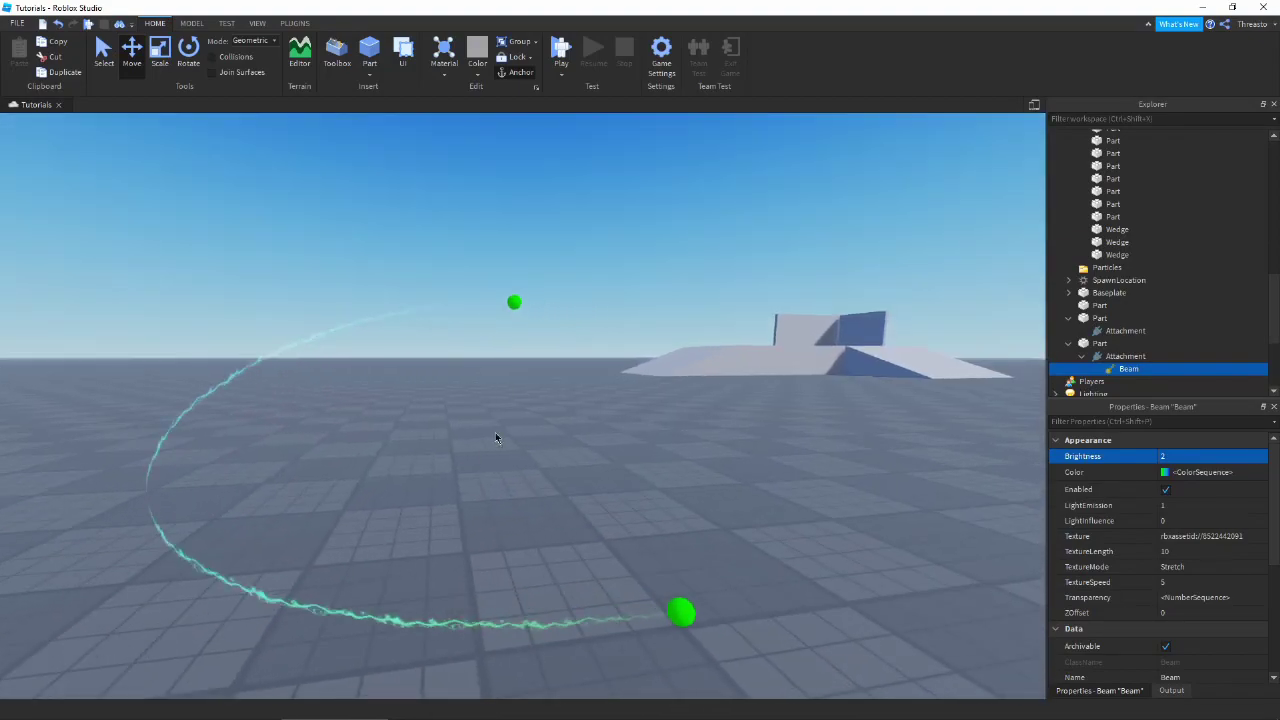
Step: Lower the part that holds the beam, reposition it near the other attachment and deselect it
click(514, 300)
right_drag(514, 300, 594, 226)
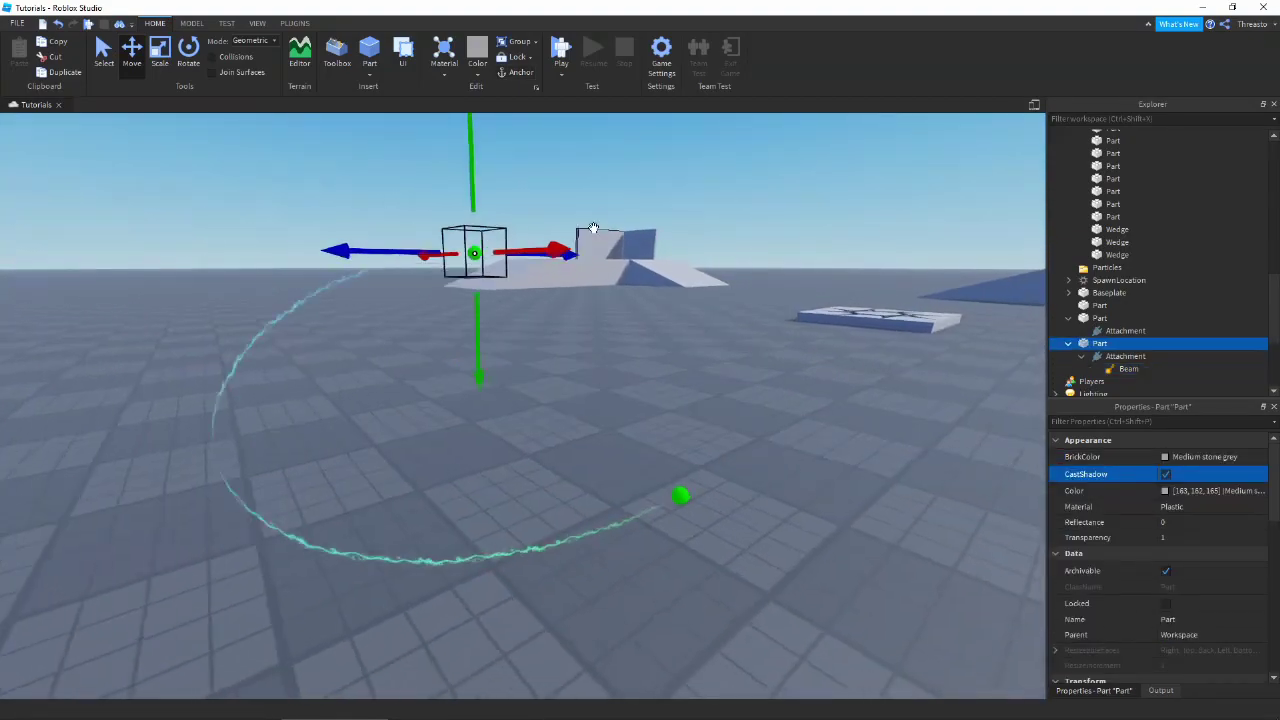
click(473, 328)
click(503, 252)
drag(483, 334, 488, 460)
drag(536, 414, 736, 537)
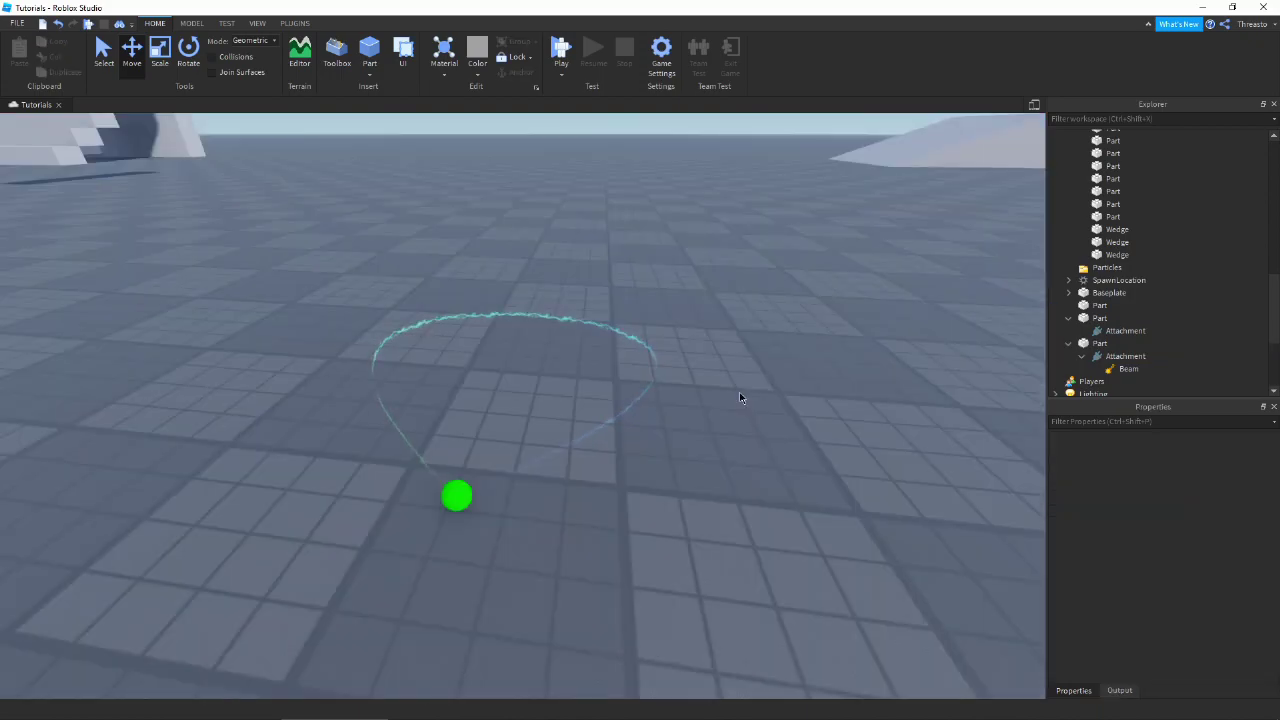
right_drag(707, 398, 655, 398)
key(d)
key(q)
key(w)
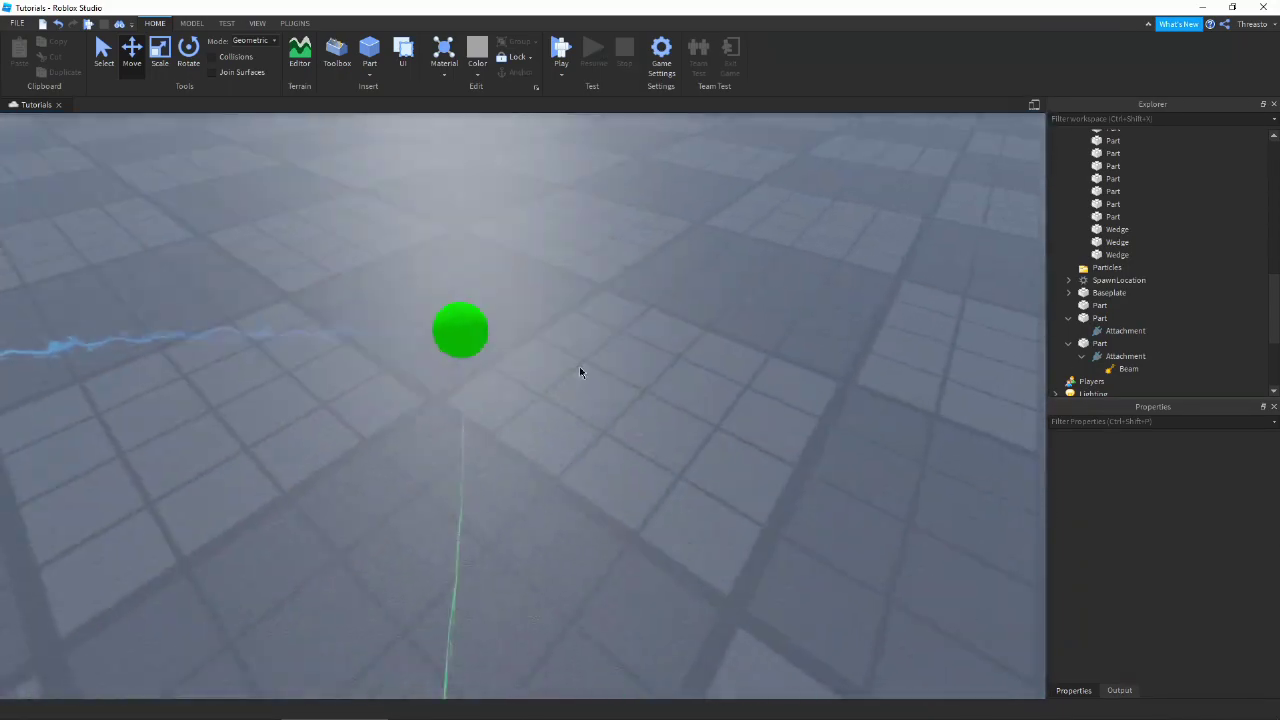